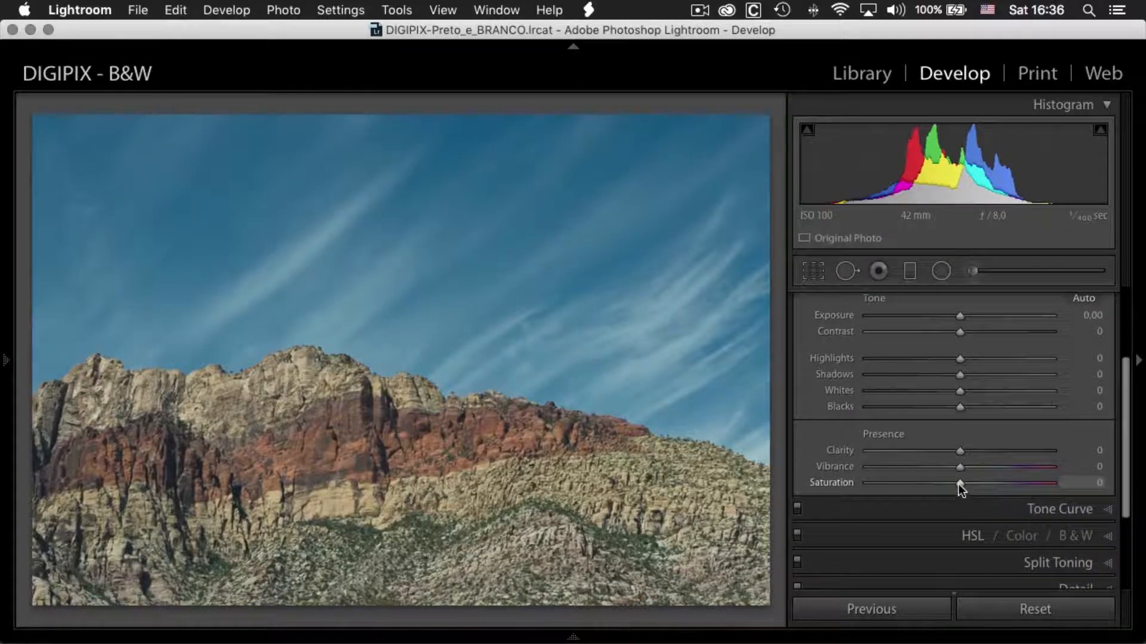
# Desaturate the red rock landscape photo to −100 and set its contrast to +50.
pyautogui.moveTo(958, 484); pyautogui.dragTo(849, 485)
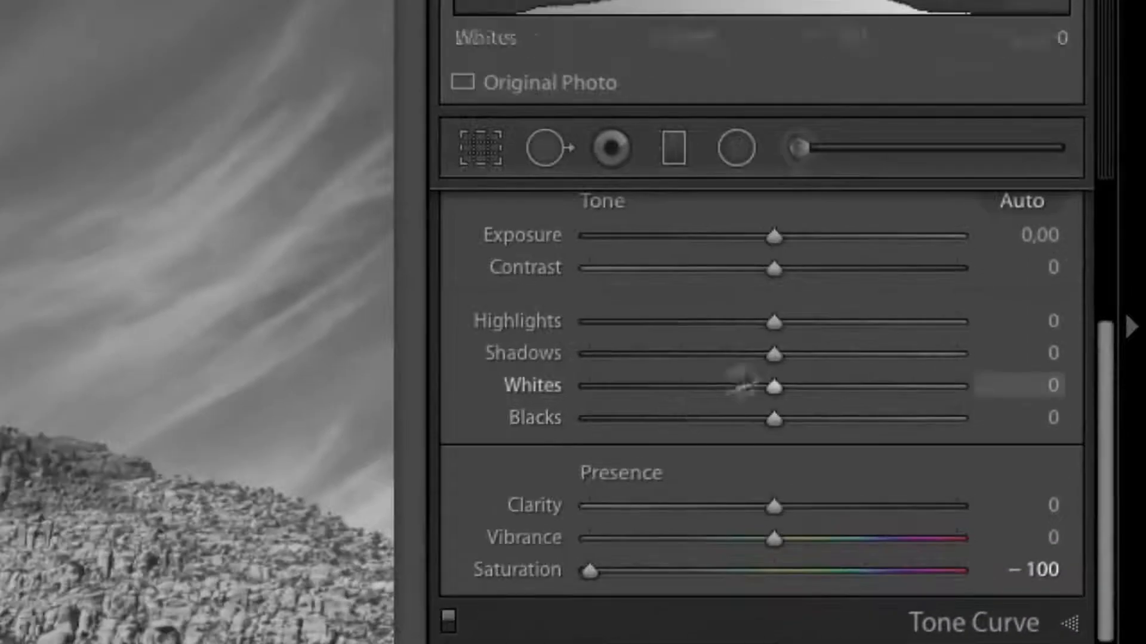
pyautogui.moveTo(1104, 384); pyautogui.dragTo(1108, 316)
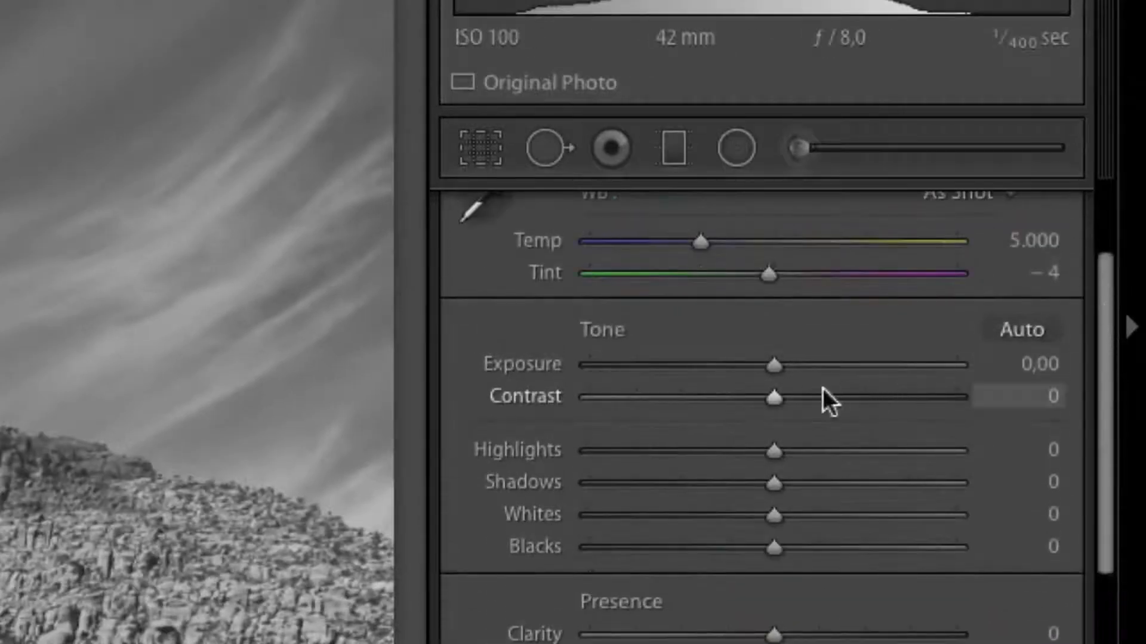
pyautogui.moveTo(775, 397); pyautogui.dragTo(896, 394)
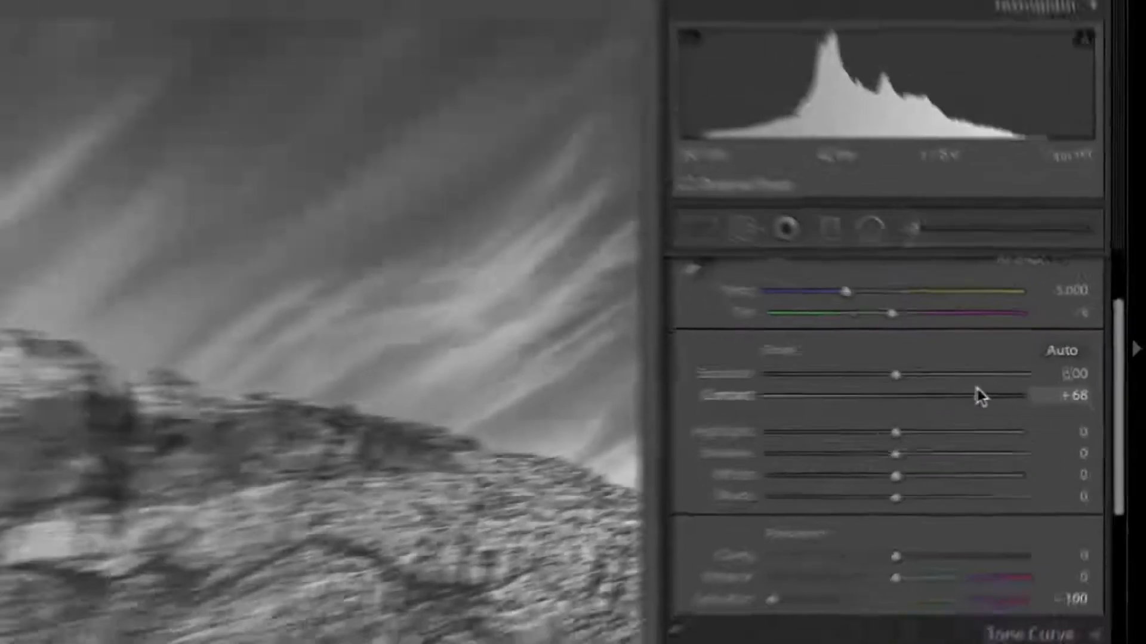
pyautogui.moveTo(979, 397)
pyautogui.mouseDown()
pyautogui.moveTo(946, 395)
pyautogui.moveTo(957, 395)
pyautogui.mouseUp()
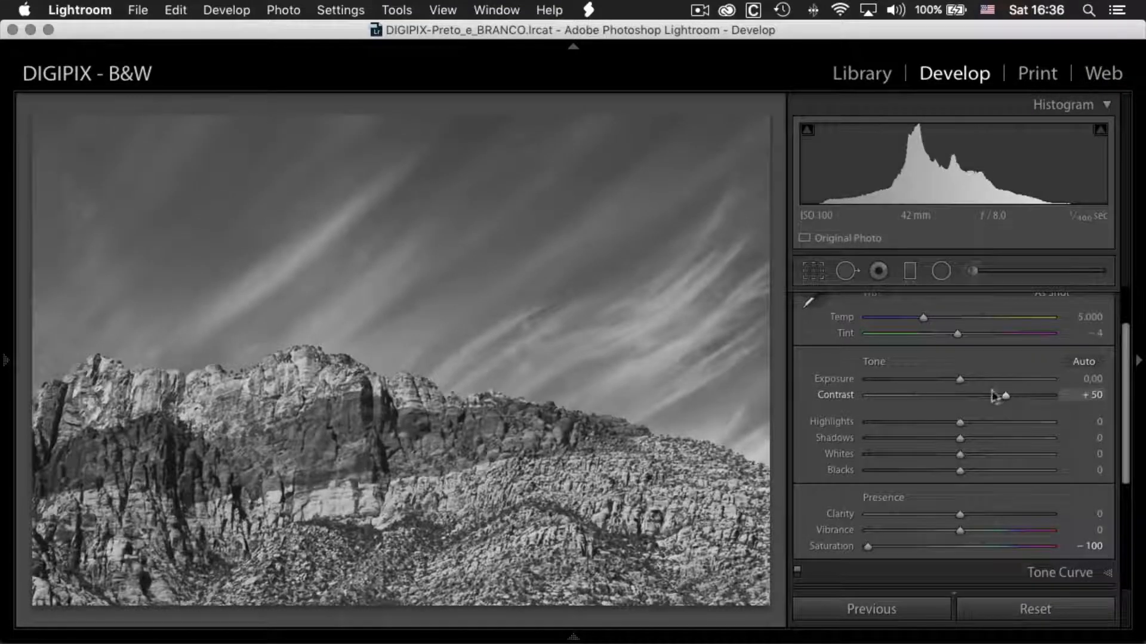
# Set the landscape's clarity to +44, shadows to +18, blacks to −64 and whites to +28.
pyautogui.moveTo(961, 513); pyautogui.dragTo(998, 511)
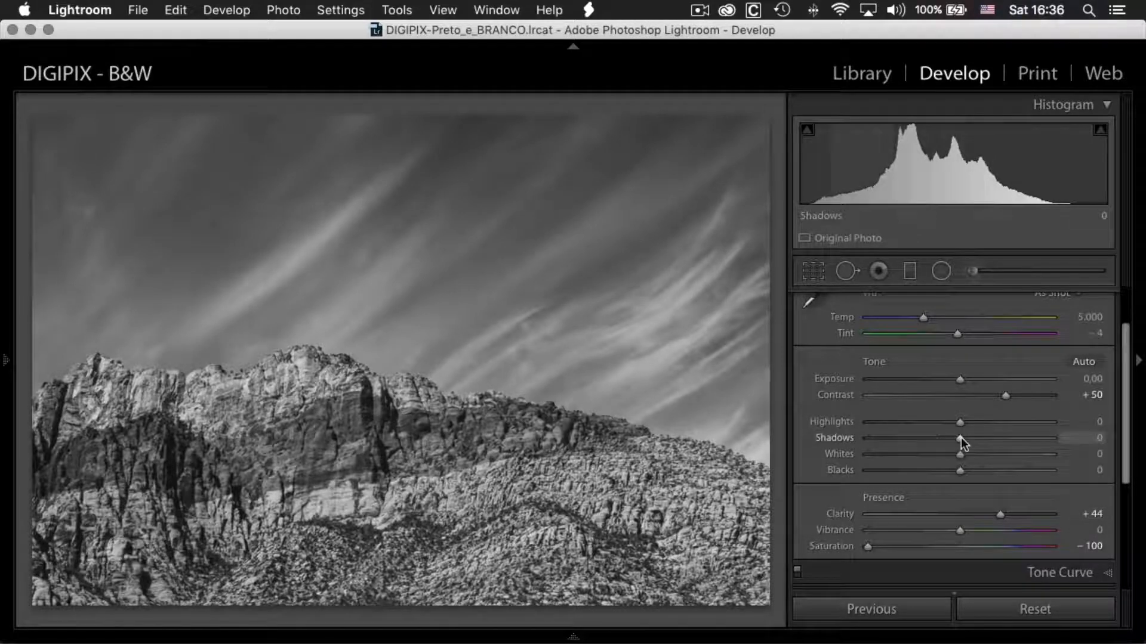
pyautogui.moveTo(961, 438); pyautogui.dragTo(901, 470)
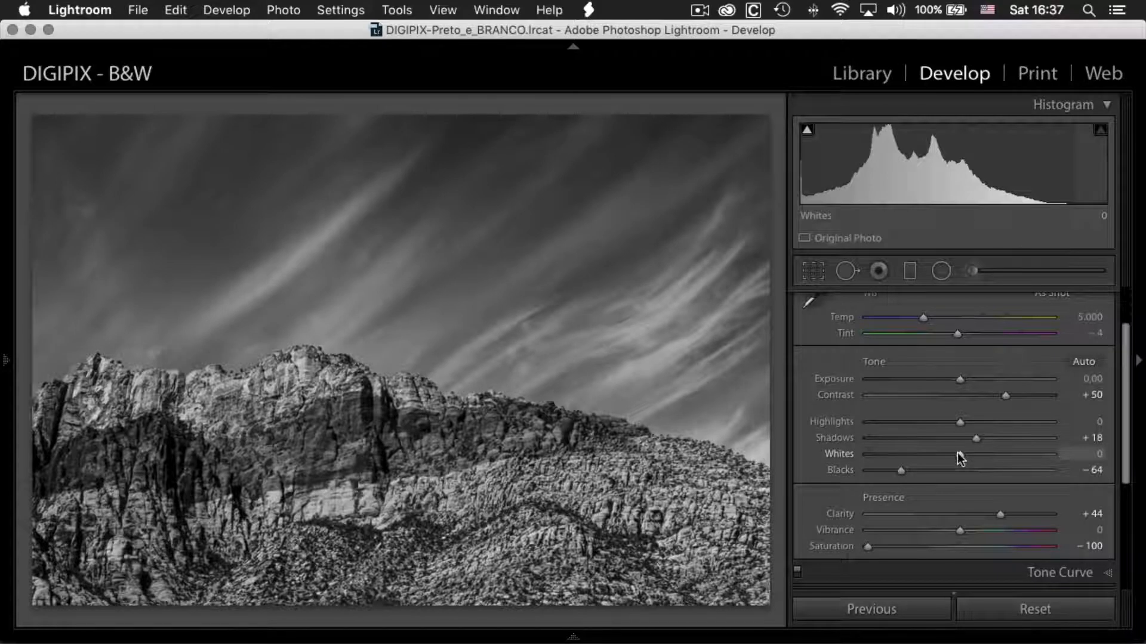
pyautogui.moveTo(962, 455); pyautogui.dragTo(984, 455)
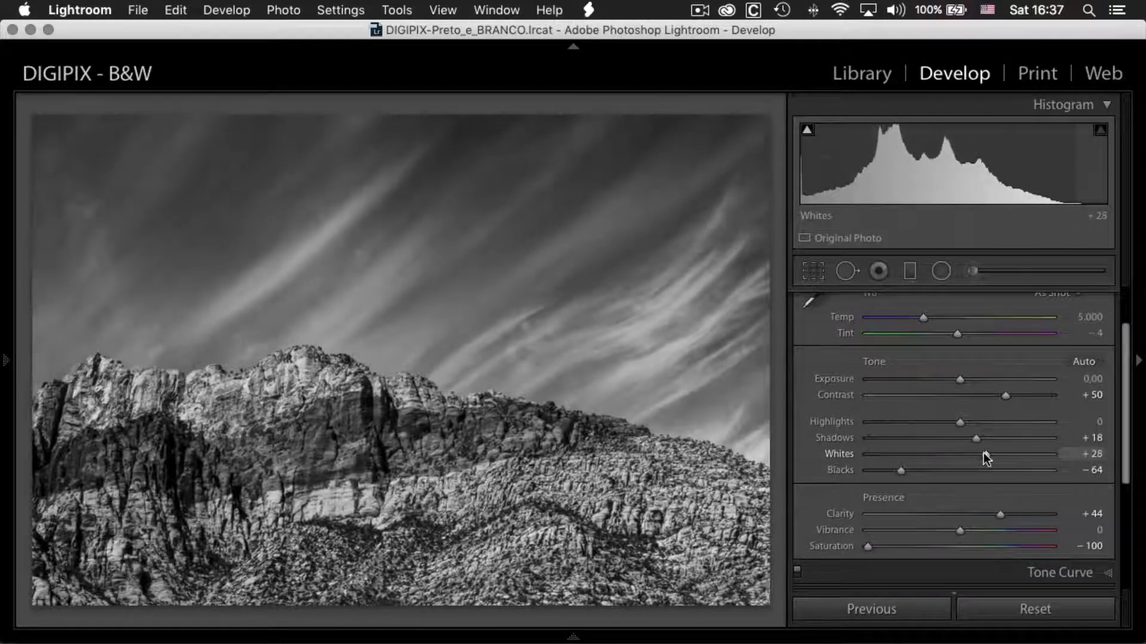
# Compare the desaturated version with the original photo and reset all its develop settings.
pyautogui.press('\\')
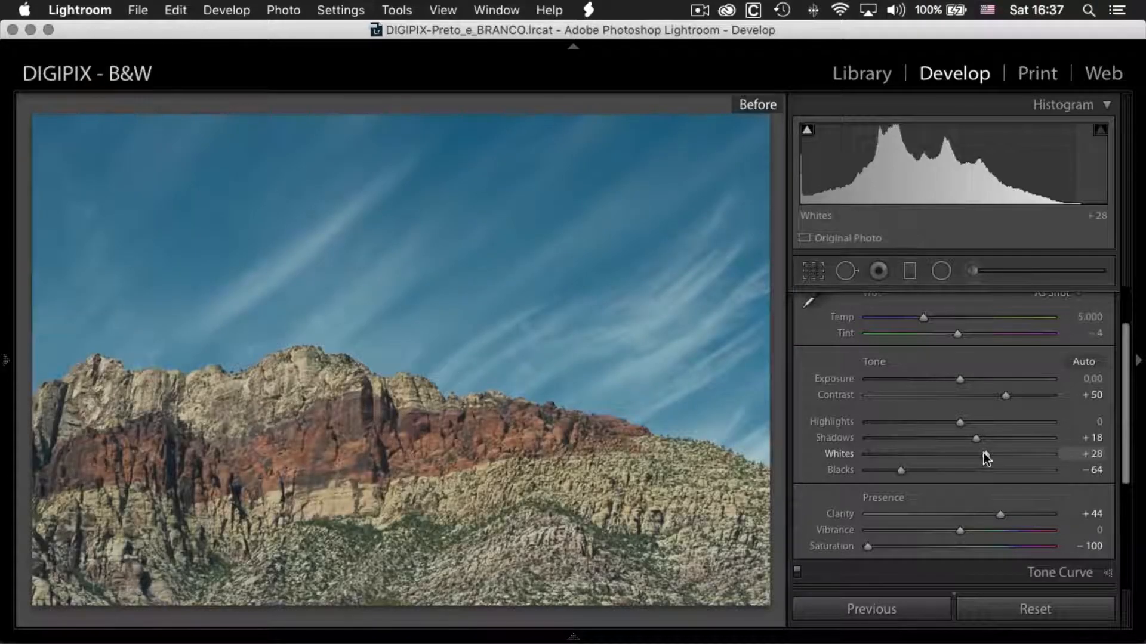
pyautogui.press('\\')
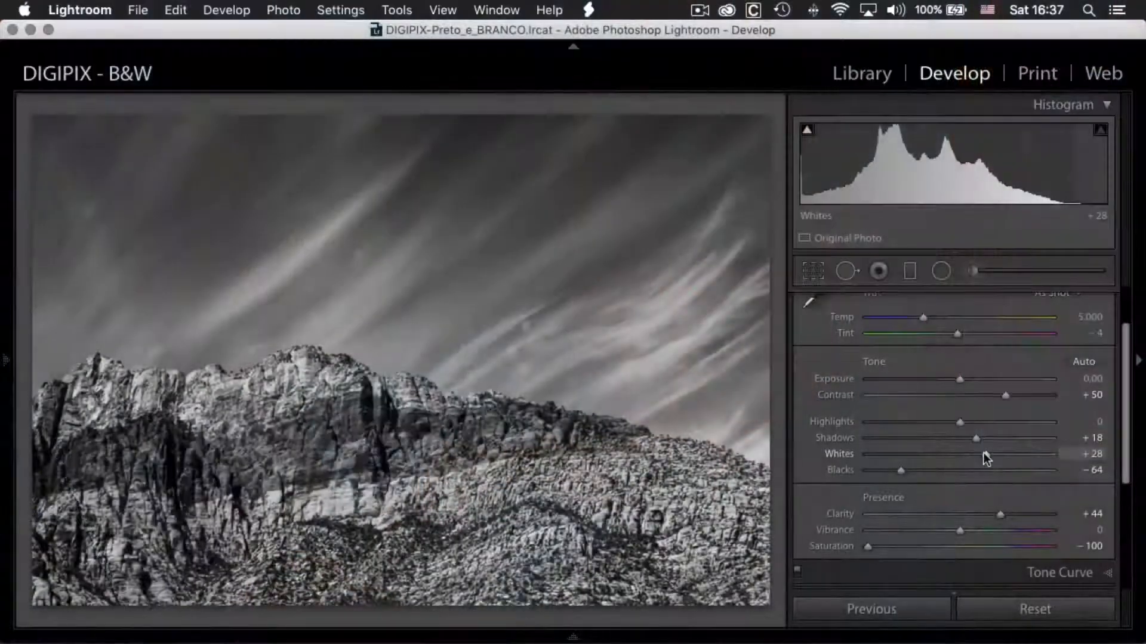
pyautogui.press('super+shift+r')
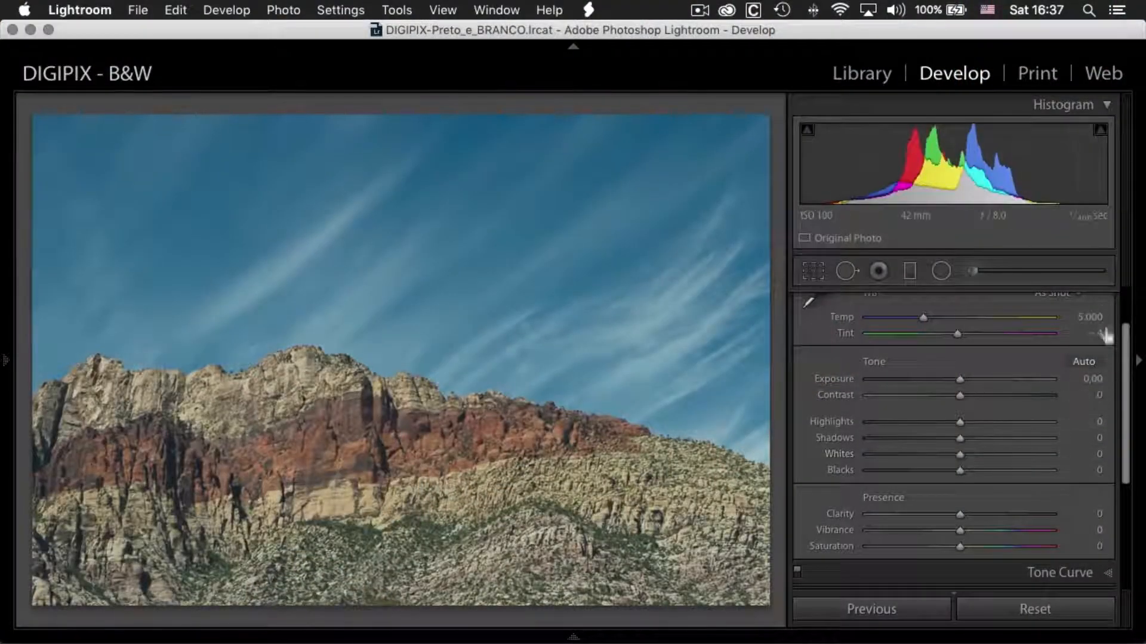
# Change the landscape photo's treatment from Color to Black & White.
pyautogui.moveTo(1126, 358); pyautogui.dragTo(1125, 328)
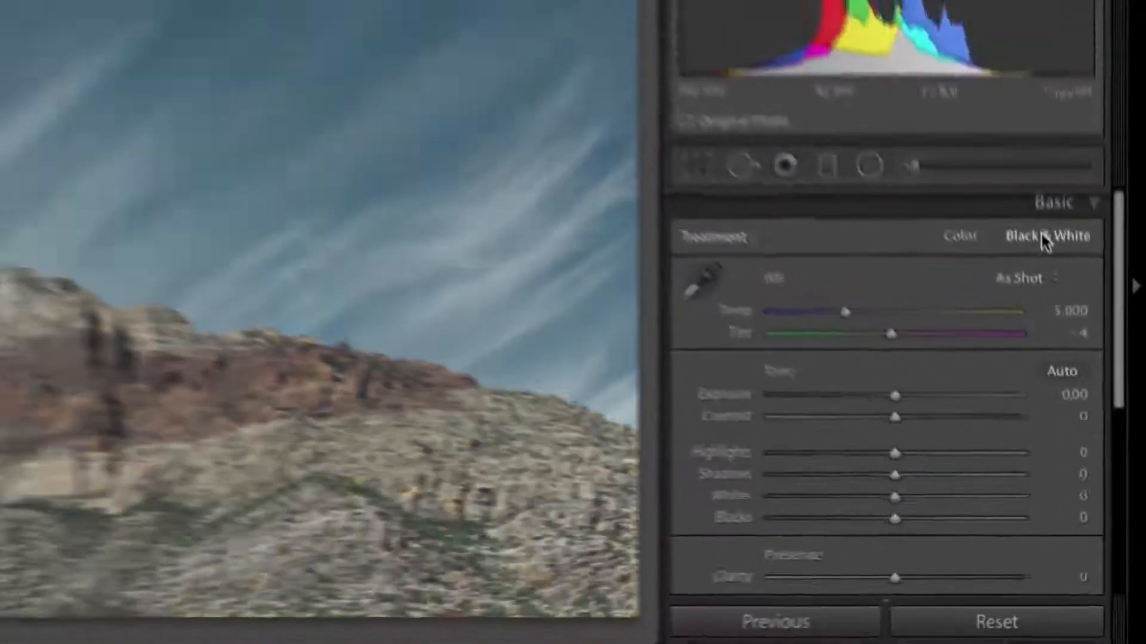
pyautogui.click(995, 74)
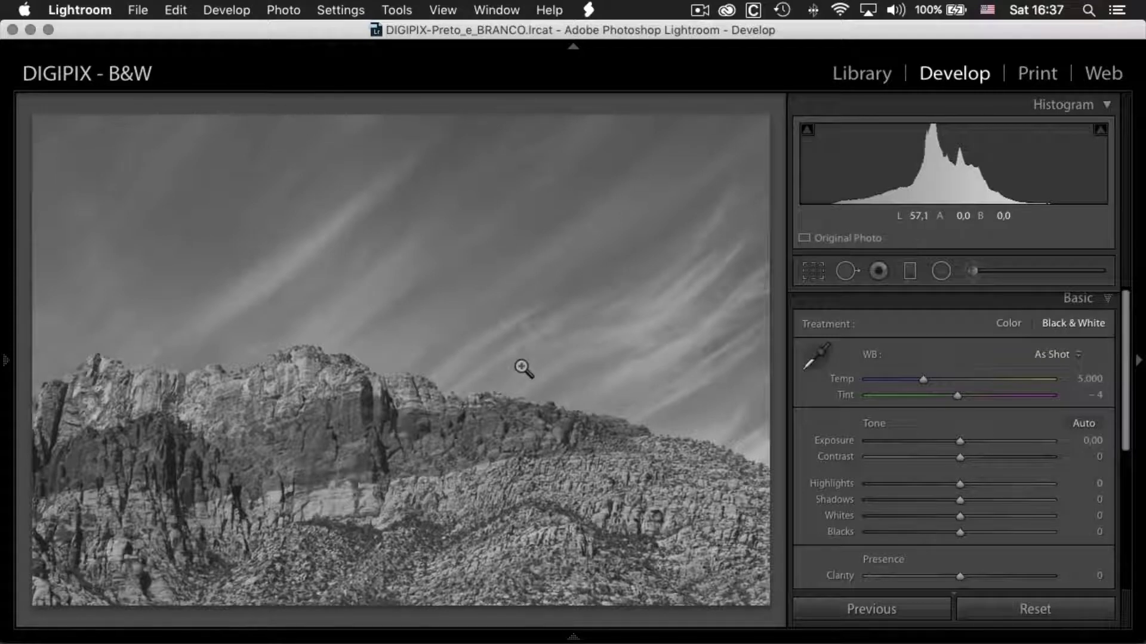
pyautogui.click(1107, 300)
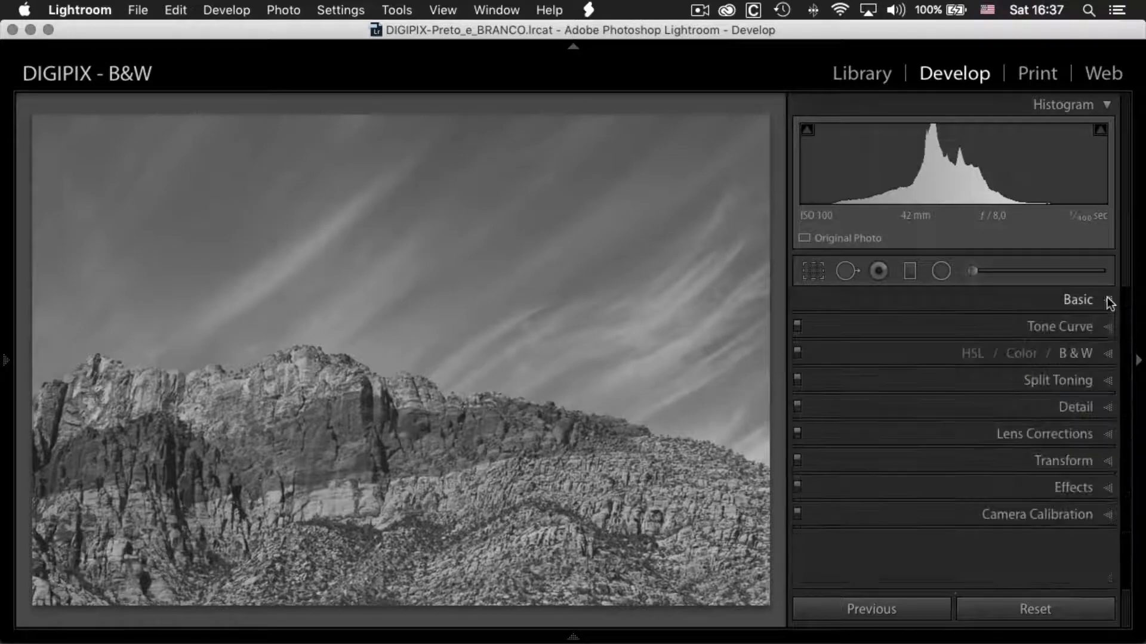
# Adjust the landscape's Black & White Mix to red −34, orange −66, yellow +14, green −91 and blue −65.
pyautogui.click(1075, 352)
pyautogui.scroll(-1, 1126, 329)
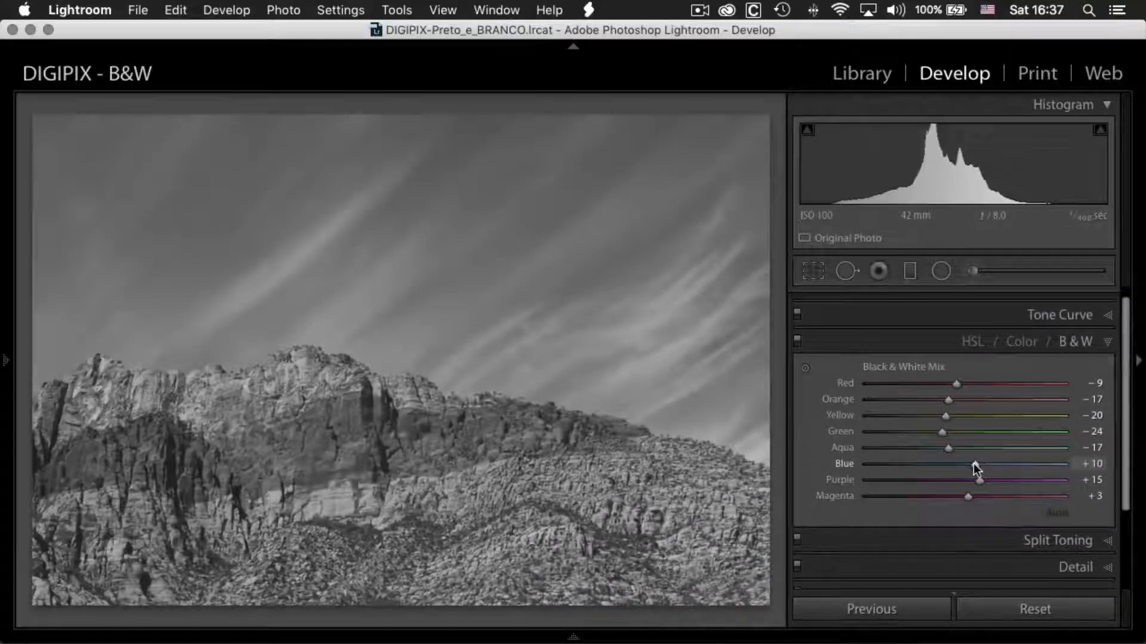
pyautogui.moveTo(973, 463); pyautogui.dragTo(914, 463)
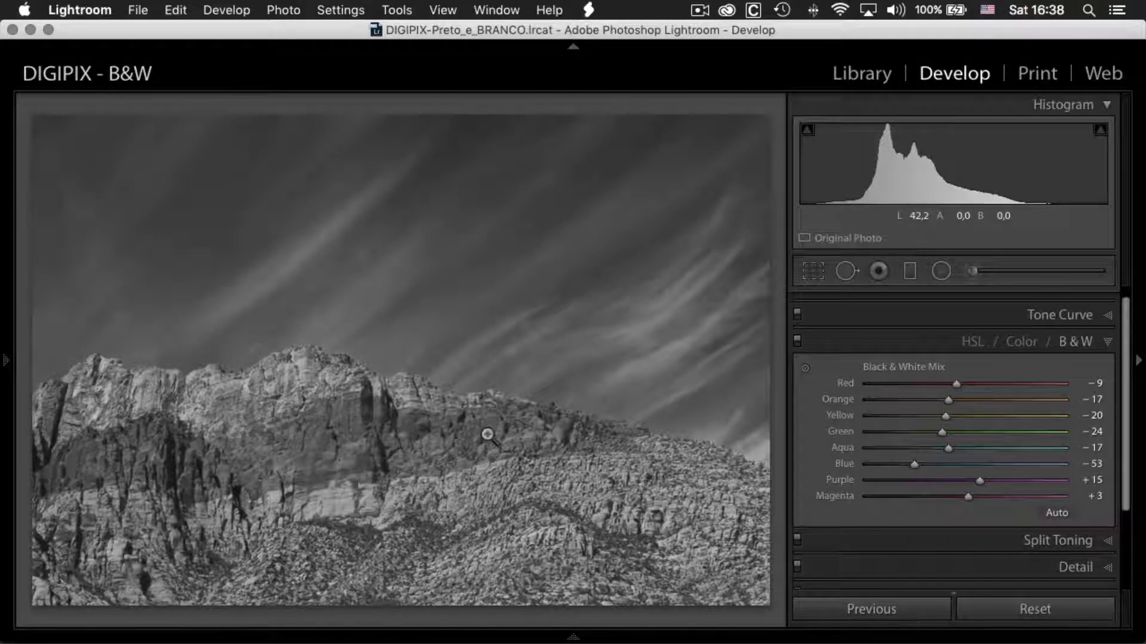
pyautogui.moveTo(948, 400); pyautogui.dragTo(919, 383)
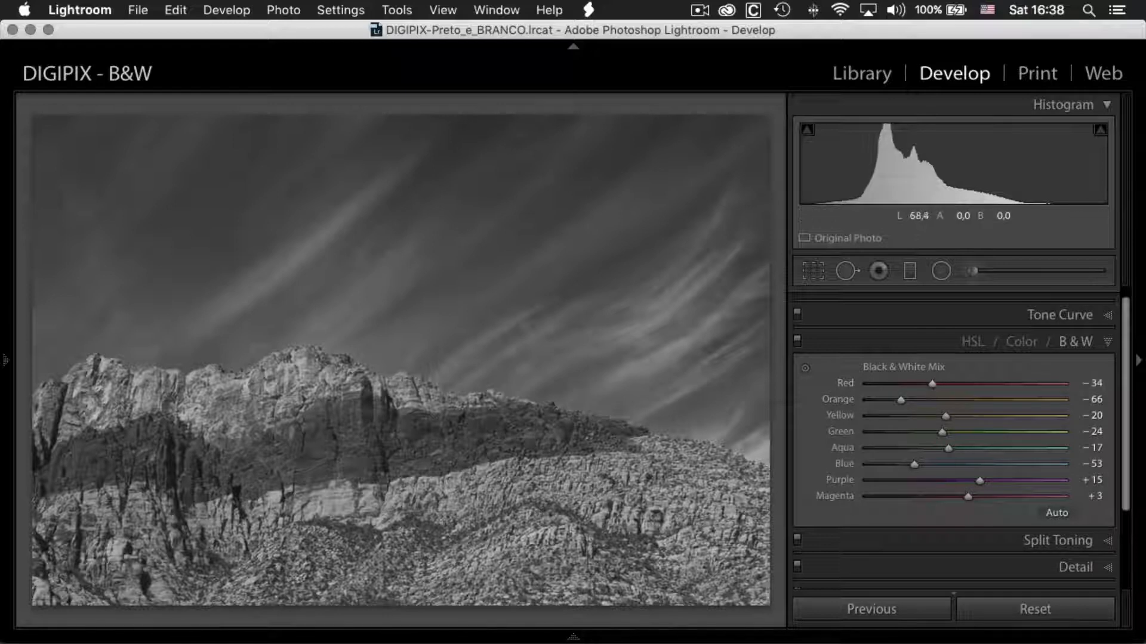
pyautogui.moveTo(945, 417); pyautogui.dragTo(978, 422)
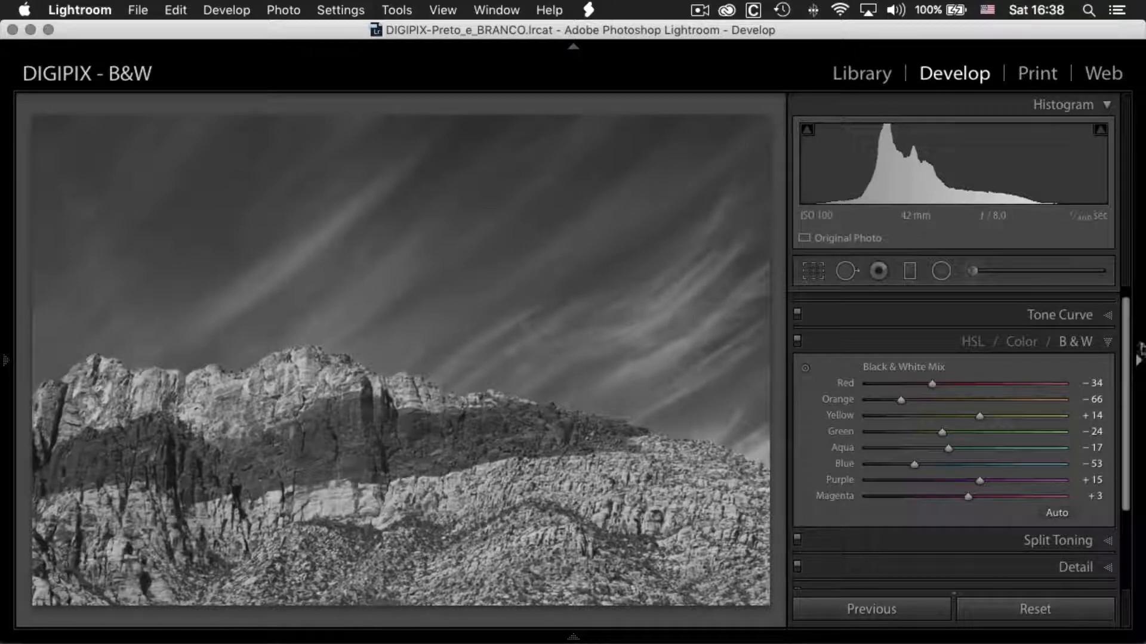
pyautogui.moveTo(943, 432); pyautogui.dragTo(885, 434)
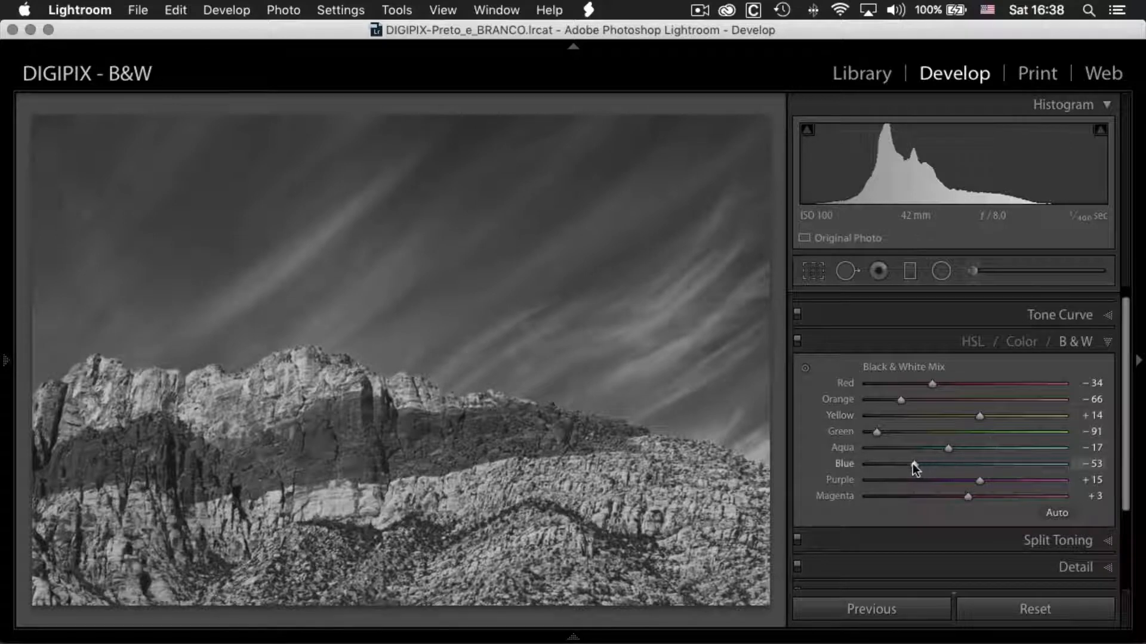
pyautogui.moveTo(905, 463); pyautogui.dragTo(900, 463)
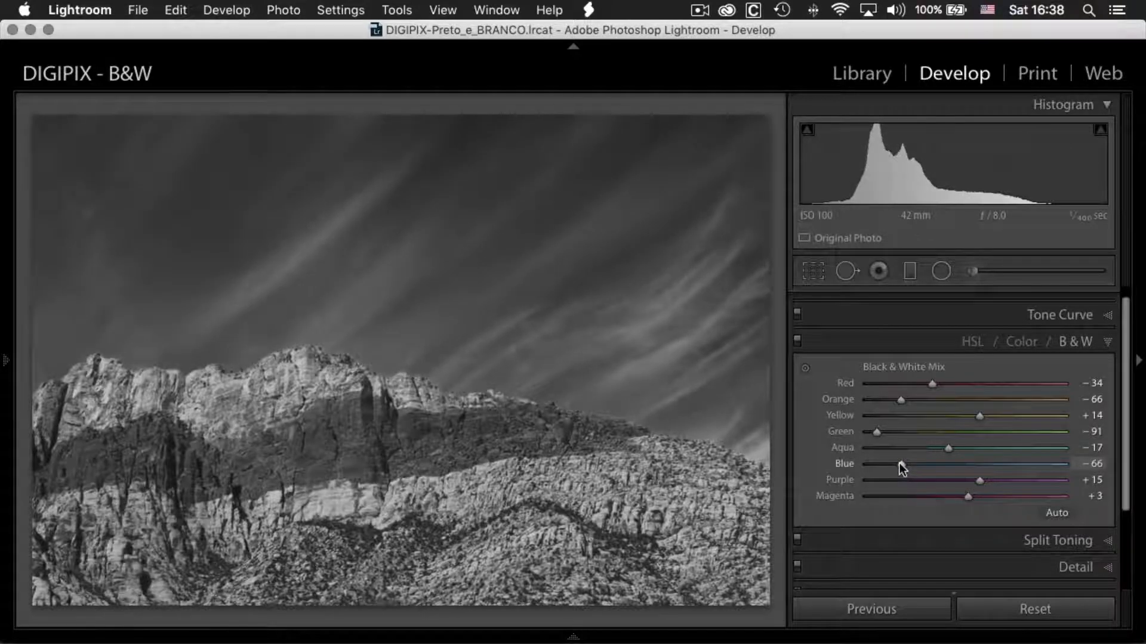
# Raise the whites of the black-and-white landscape to +26 in the basic tone adjustments.
pyautogui.moveTo(1125, 321); pyautogui.dragTo(1125, 299)
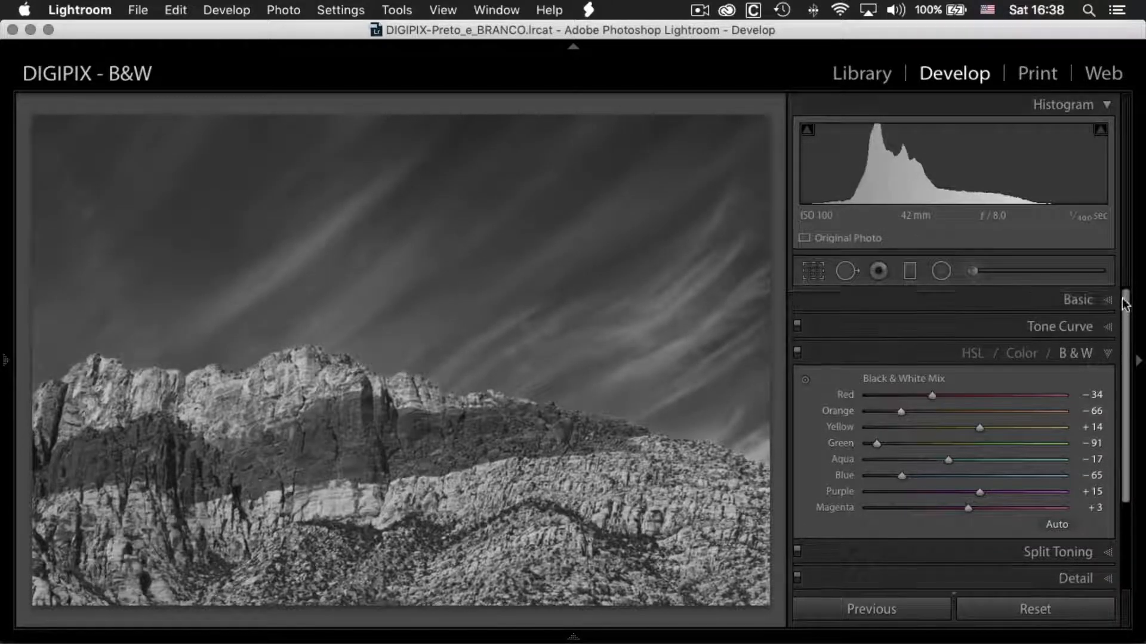
pyautogui.click(1105, 301)
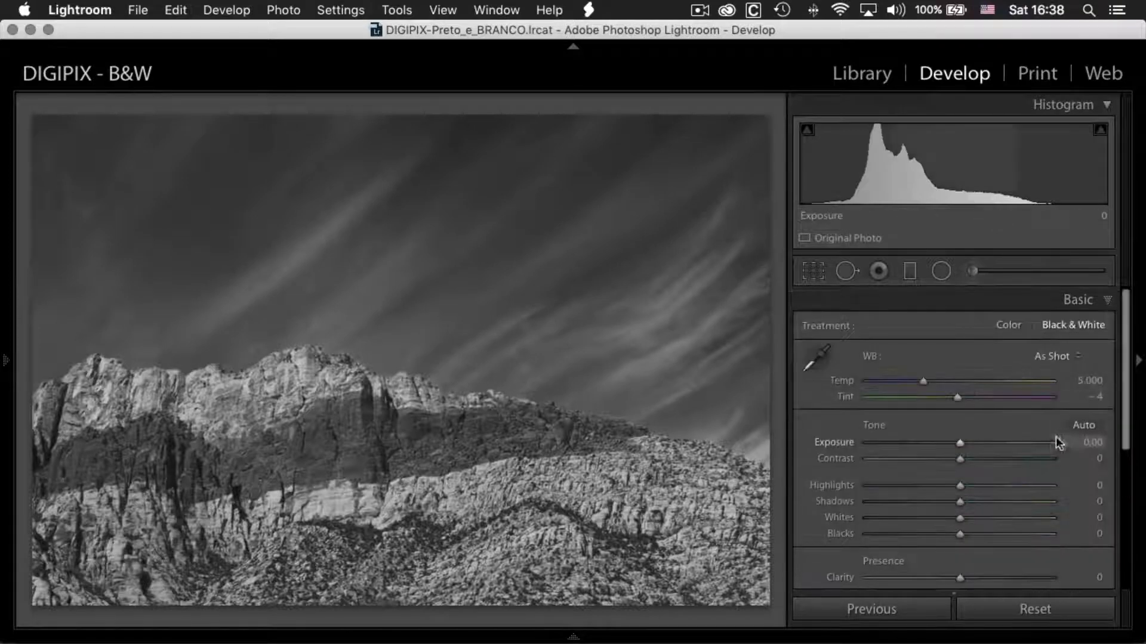
pyautogui.click(983, 518)
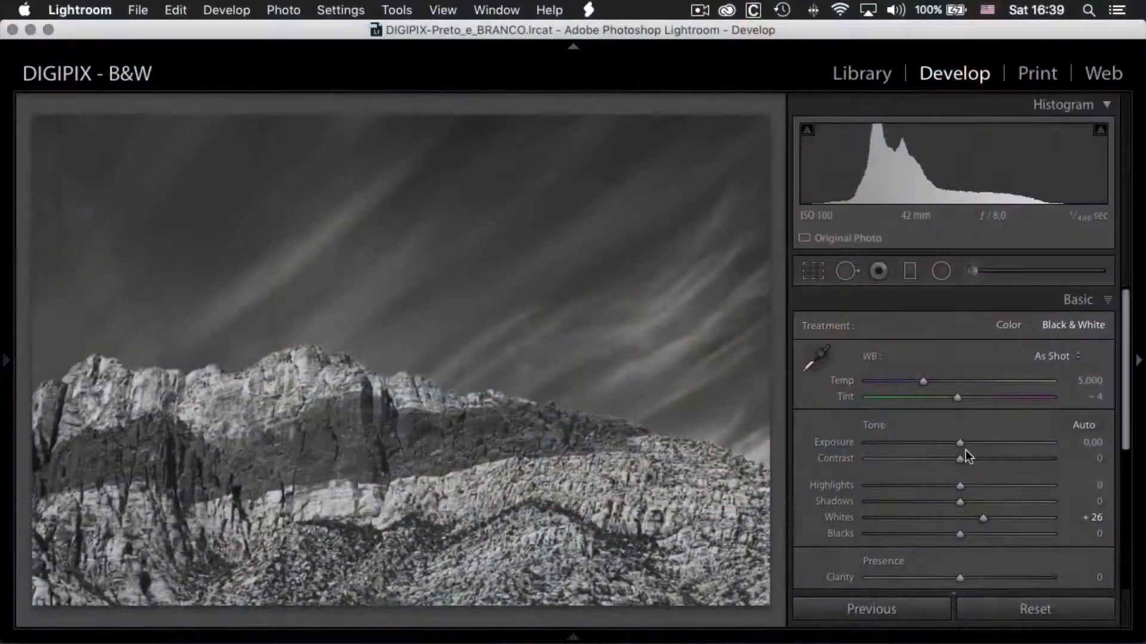
# Open the portrait from the 02-A-Retrato folder for editing in the Develop module.
pyautogui.press('g')
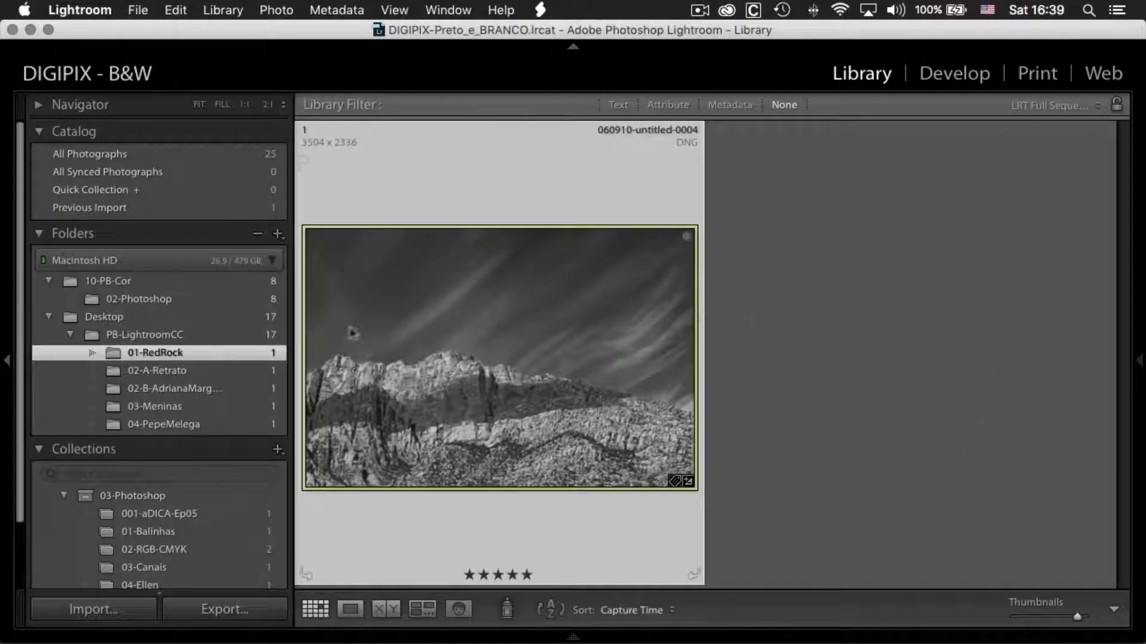
pyautogui.click(253, 371)
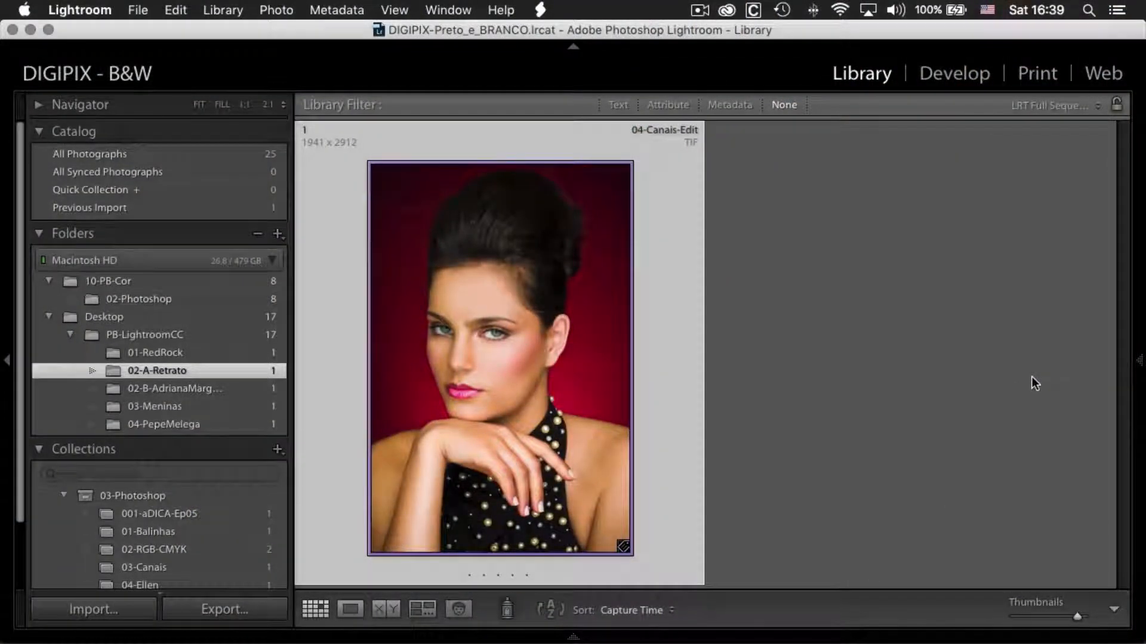
pyautogui.press('d')
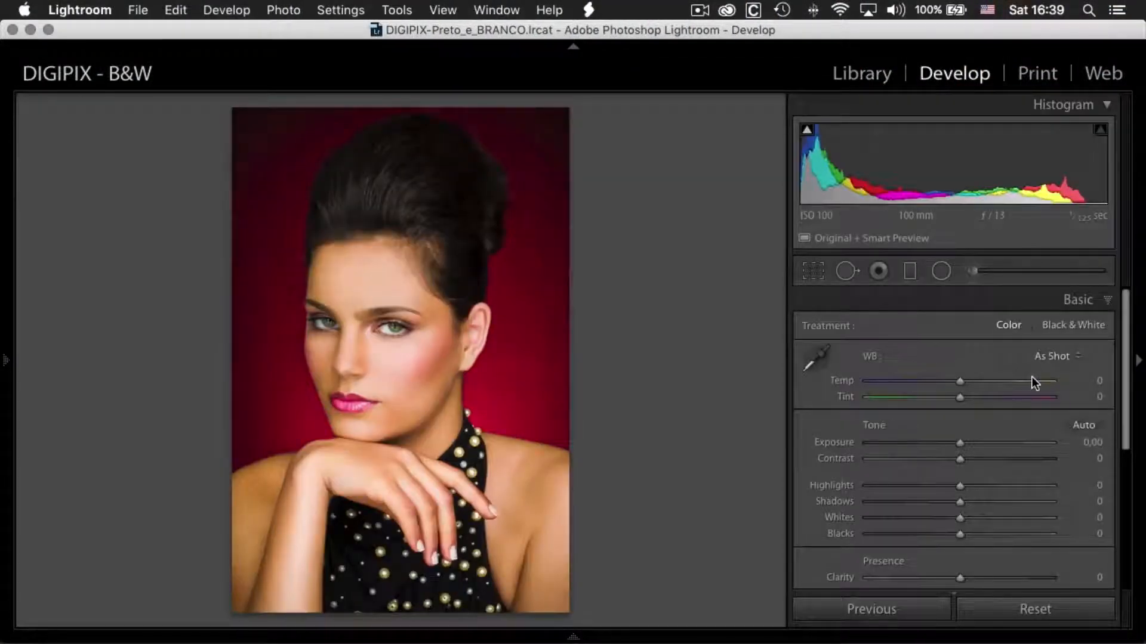
# Apply the 04-Black & White Ansel preset to the portrait.
pyautogui.click(4, 365)
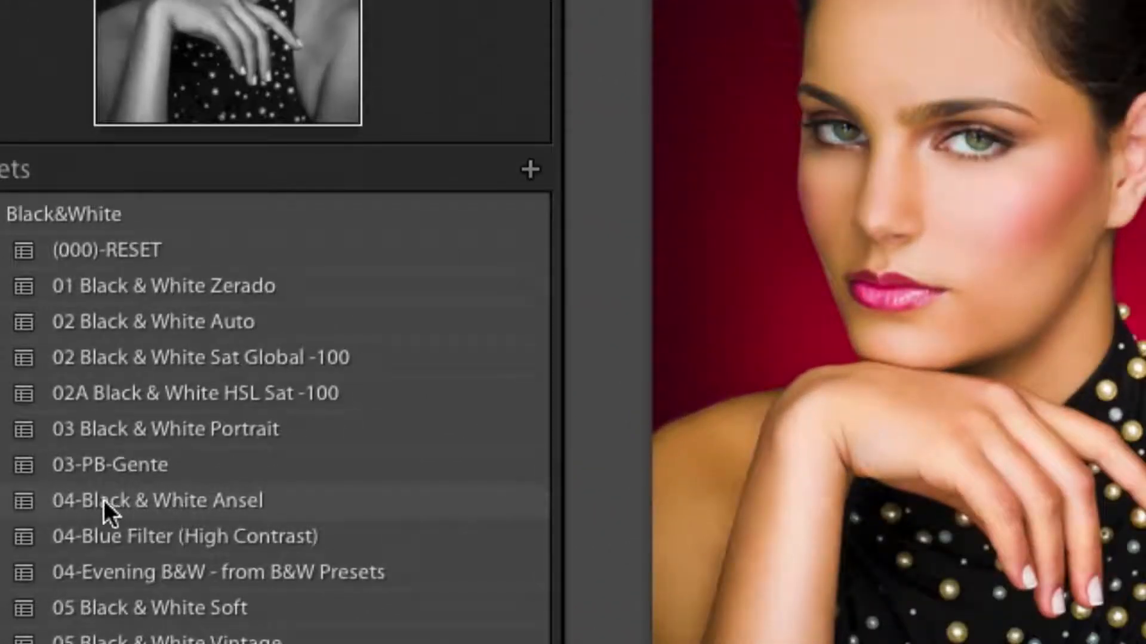
pyautogui.click(219, 503)
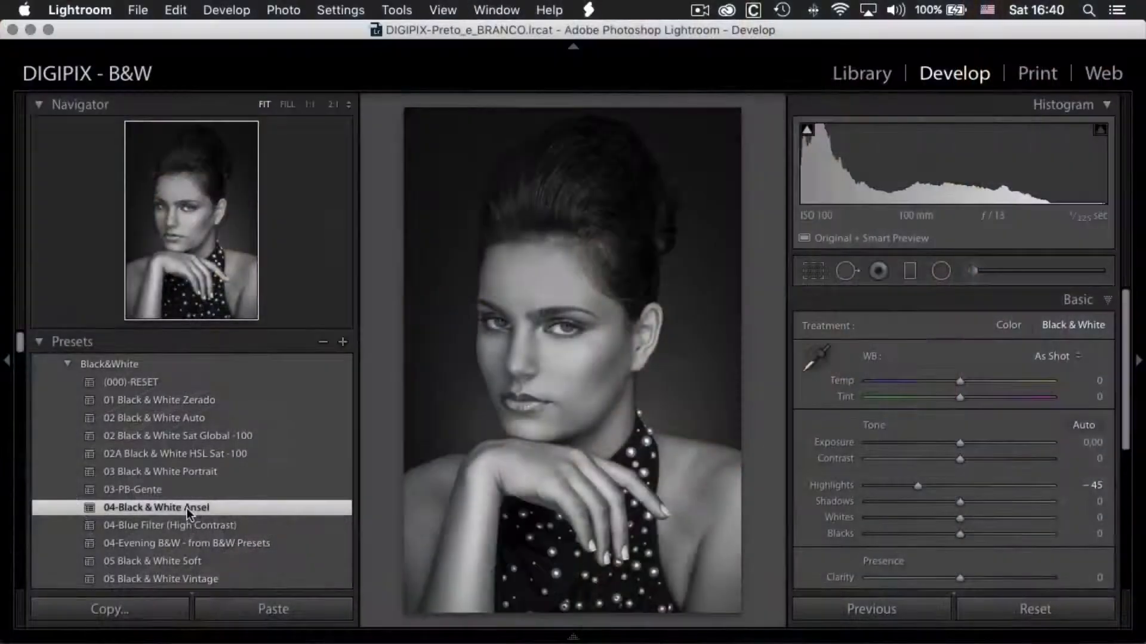
# Try the Ansel Light preset on the portrait and return to the 04-Black & White Ansel look.
pyautogui.scroll(-3, 185, 551)
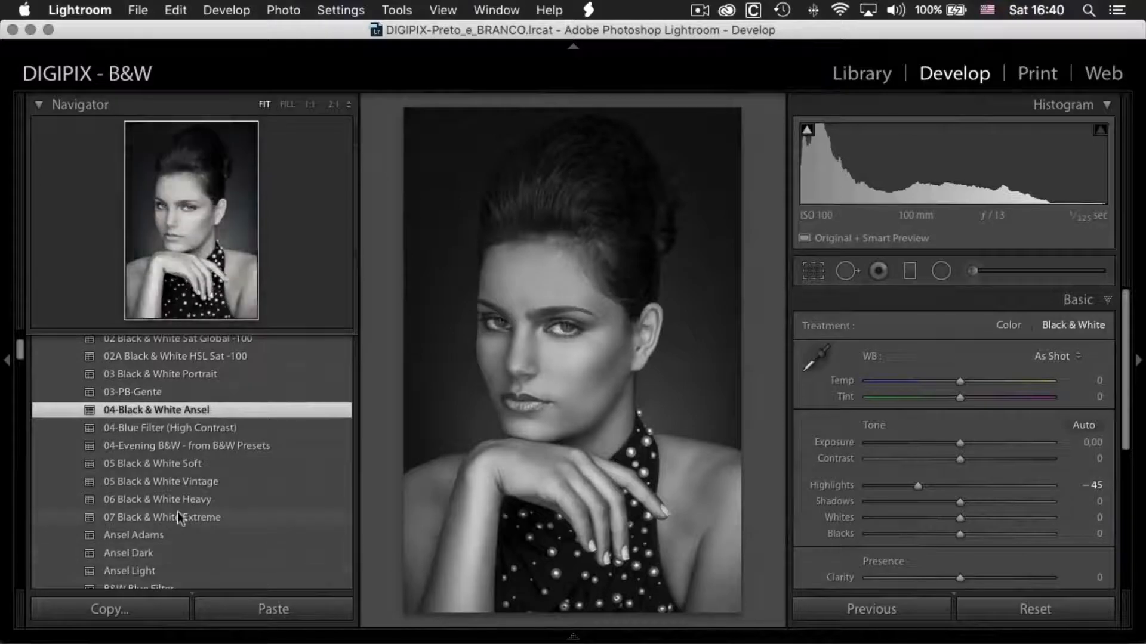
pyautogui.click(148, 569)
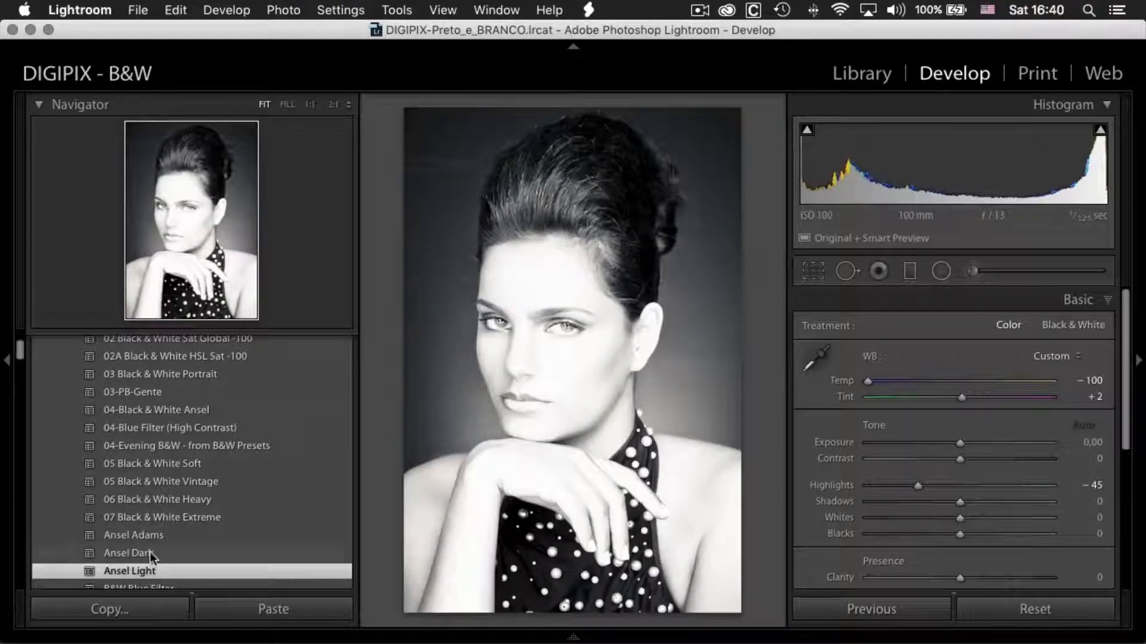
pyautogui.click(191, 409)
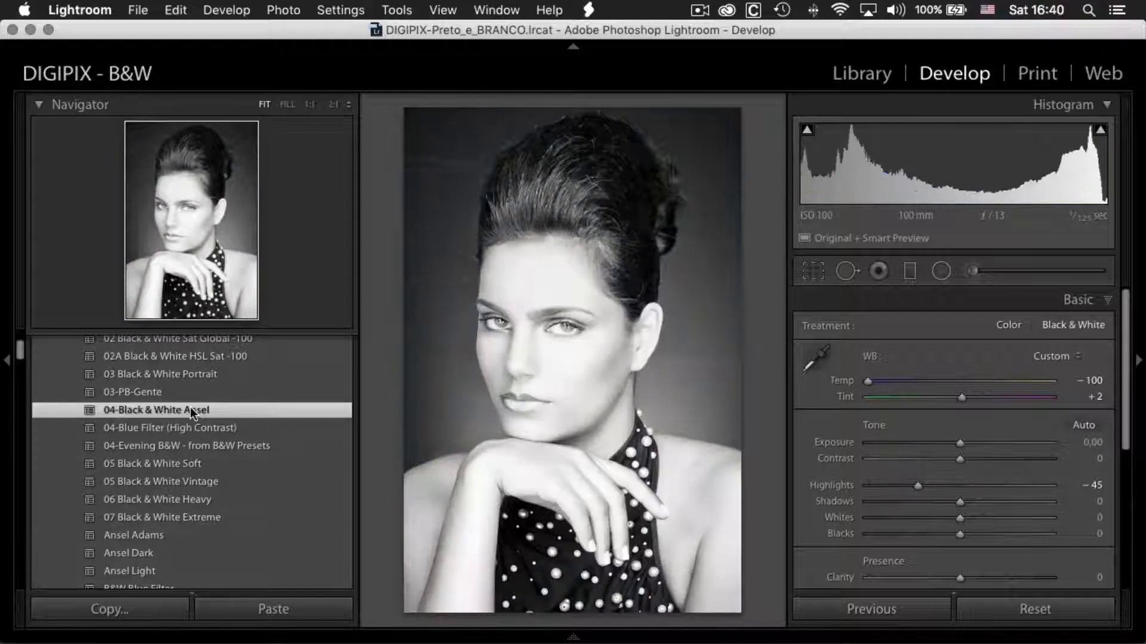
pyautogui.click(191, 409)
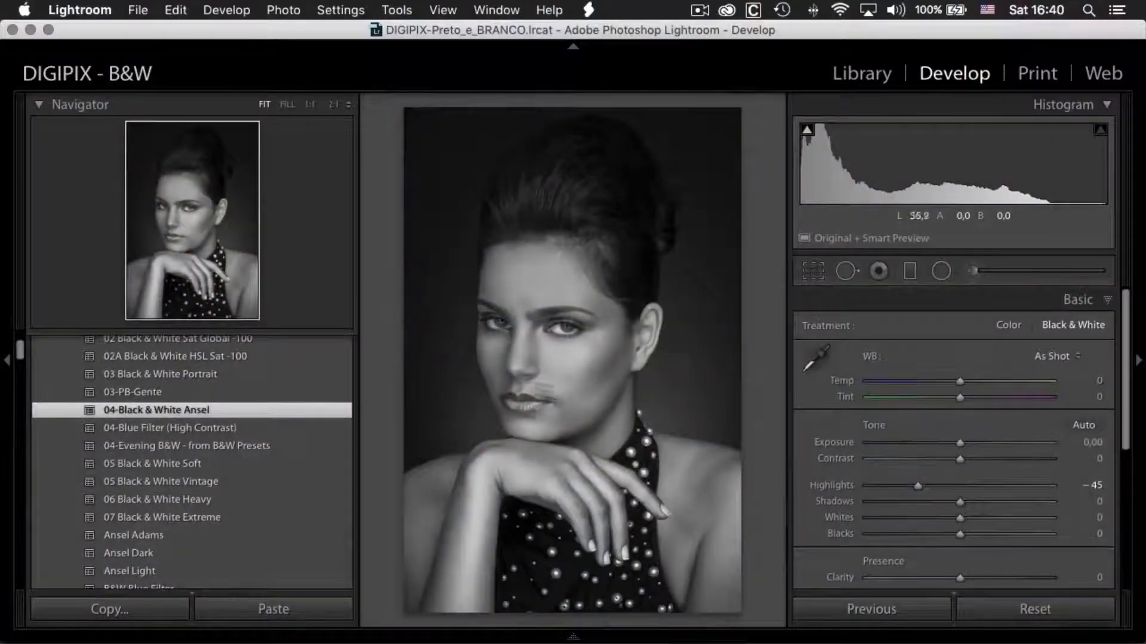
# Hide the presets and set the portrait's contrast to +34 and whites to +16.
pyautogui.click(6, 360)
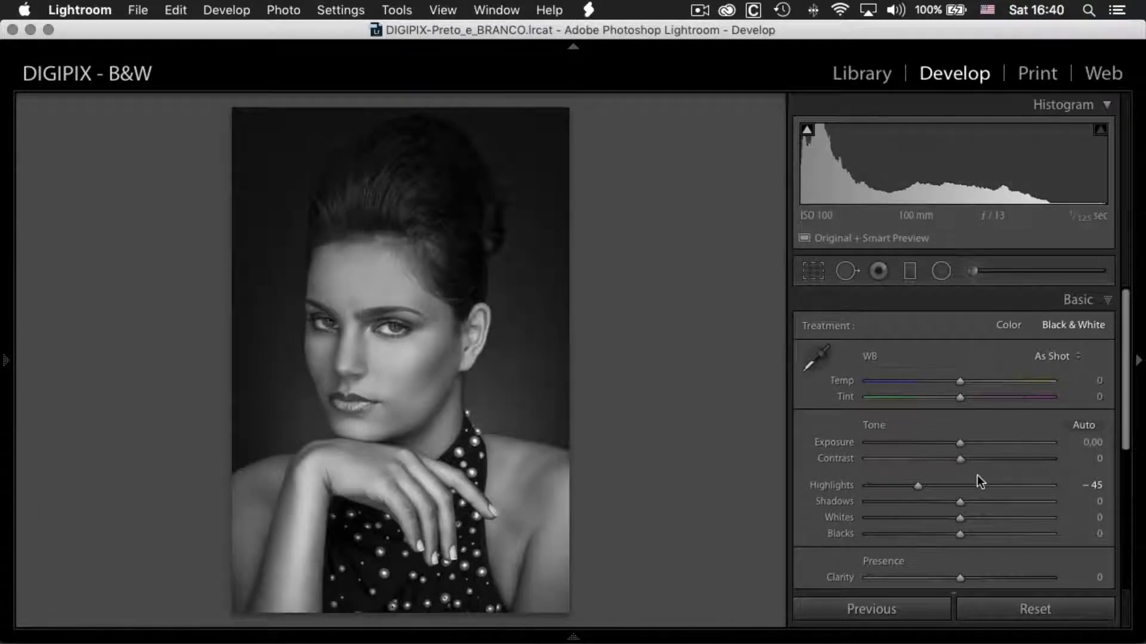
pyautogui.click(983, 457)
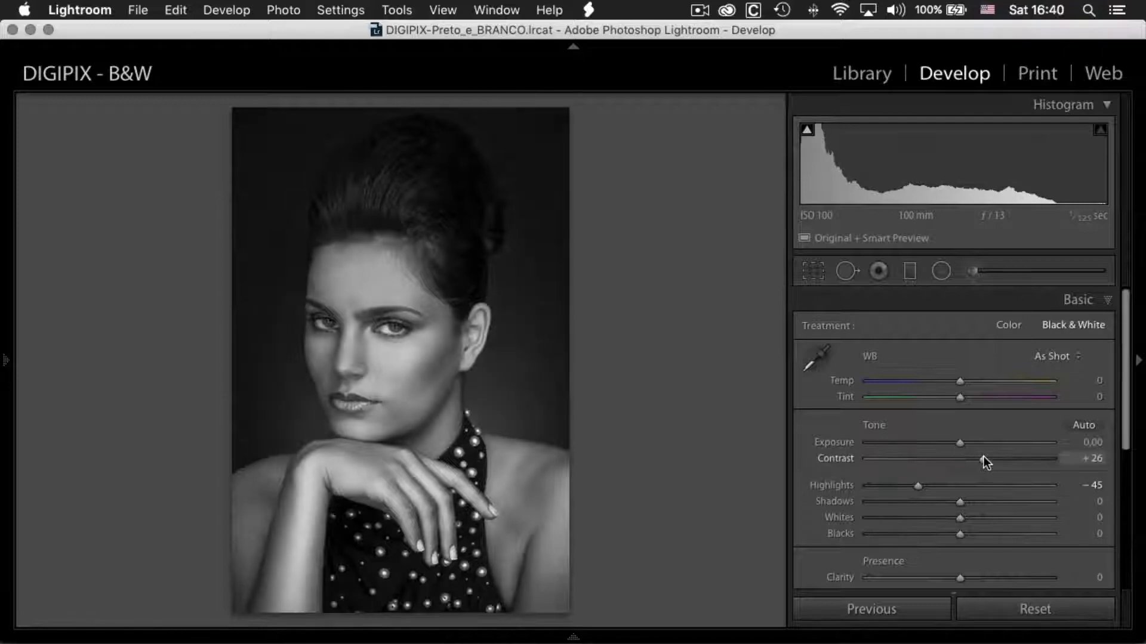
pyautogui.moveTo(982, 457); pyautogui.dragTo(991, 457)
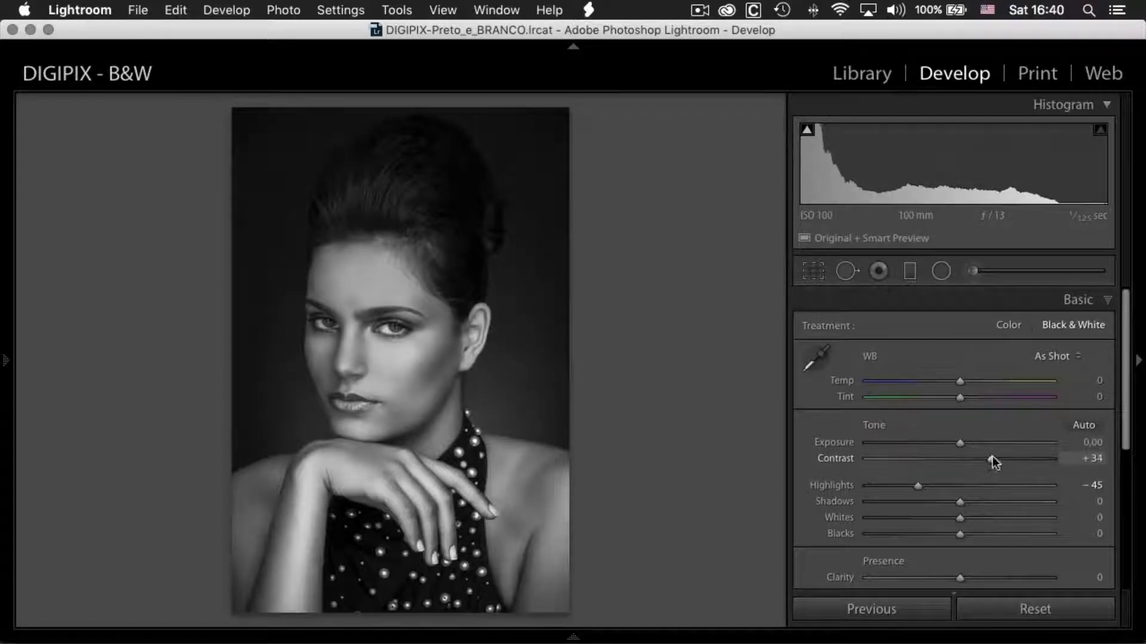
pyautogui.click(973, 518)
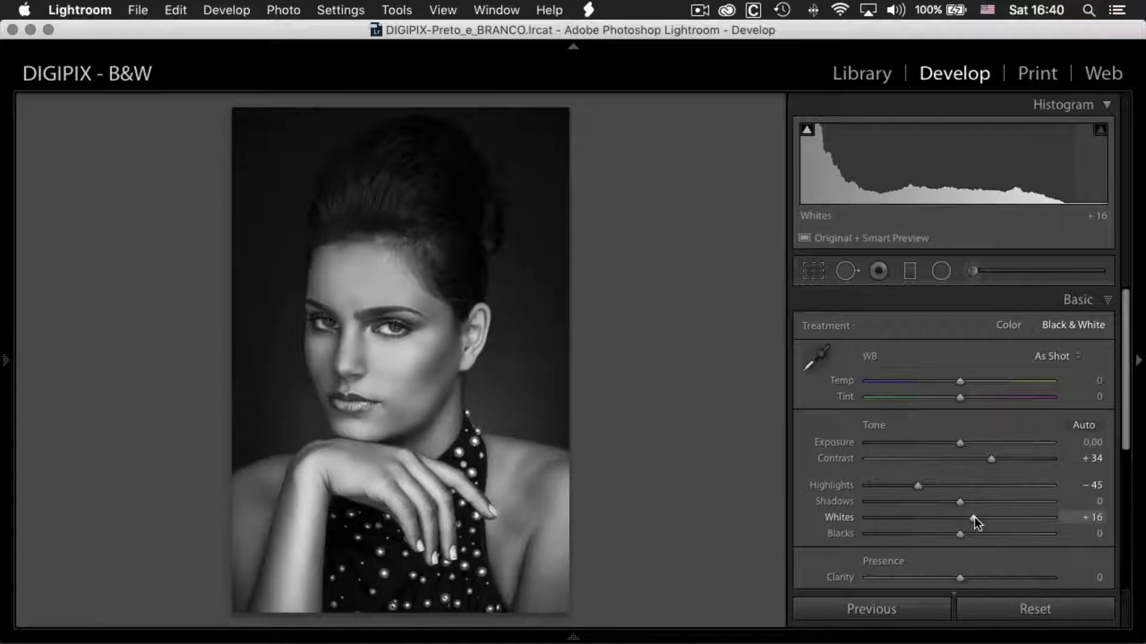
# Set the portrait's whites to +23 and clarity to +14, and compare the edit with the original.
pyautogui.moveTo(973, 516); pyautogui.dragTo(980, 517)
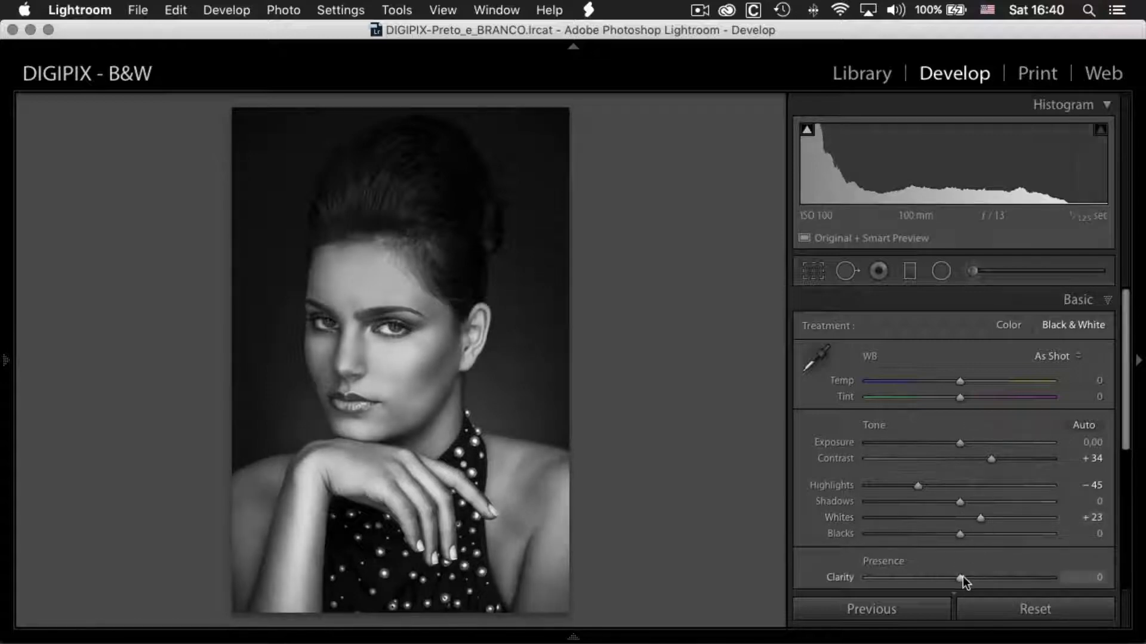
pyautogui.moveTo(960, 578); pyautogui.dragTo(970, 577)
pyautogui.press('\\')
pyautogui.press('\\')
pyautogui.press('\\')
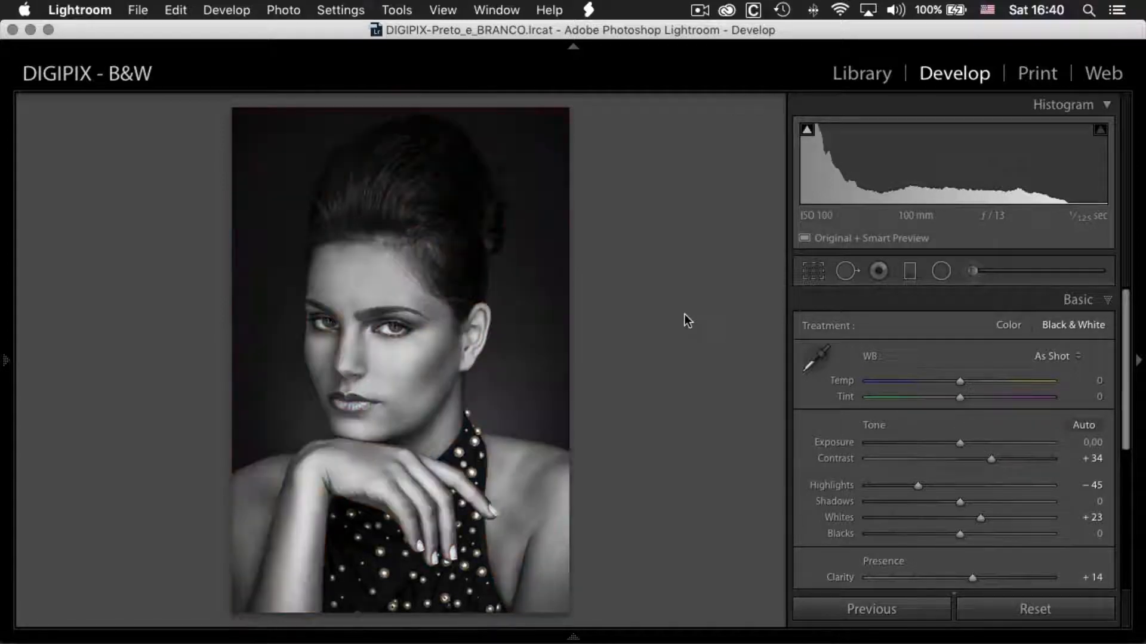
pyautogui.press('\\')
pyautogui.press('\\')
pyautogui.press('\\')
# Reset all of the portrait's develop adjustments and show the presets again.
pyautogui.press('super+shift+r')
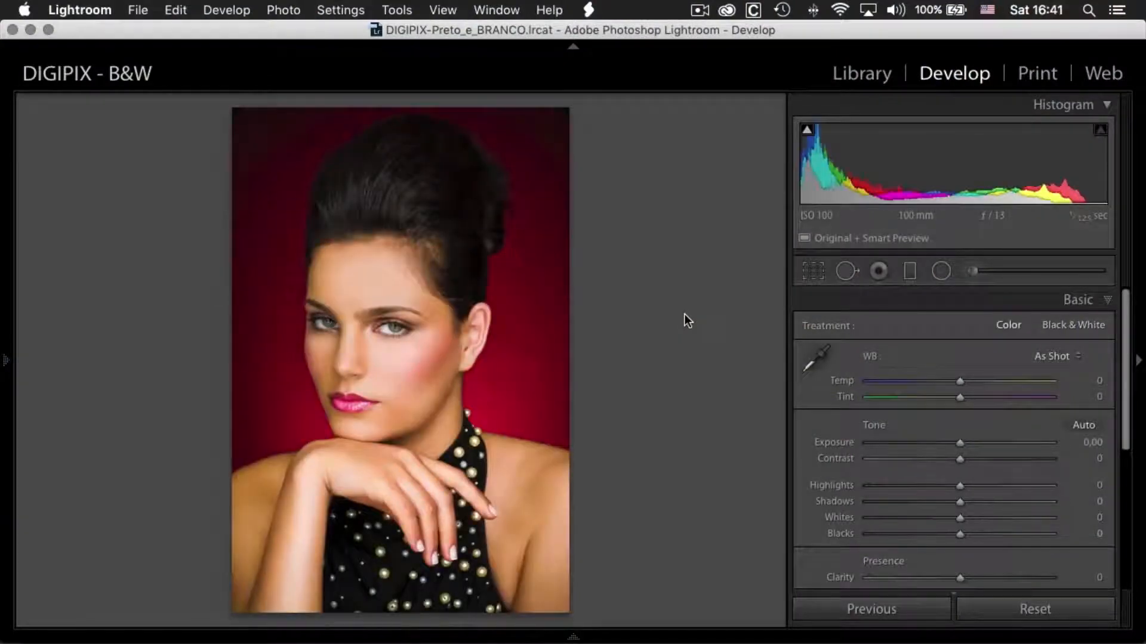
pyautogui.click(8, 361)
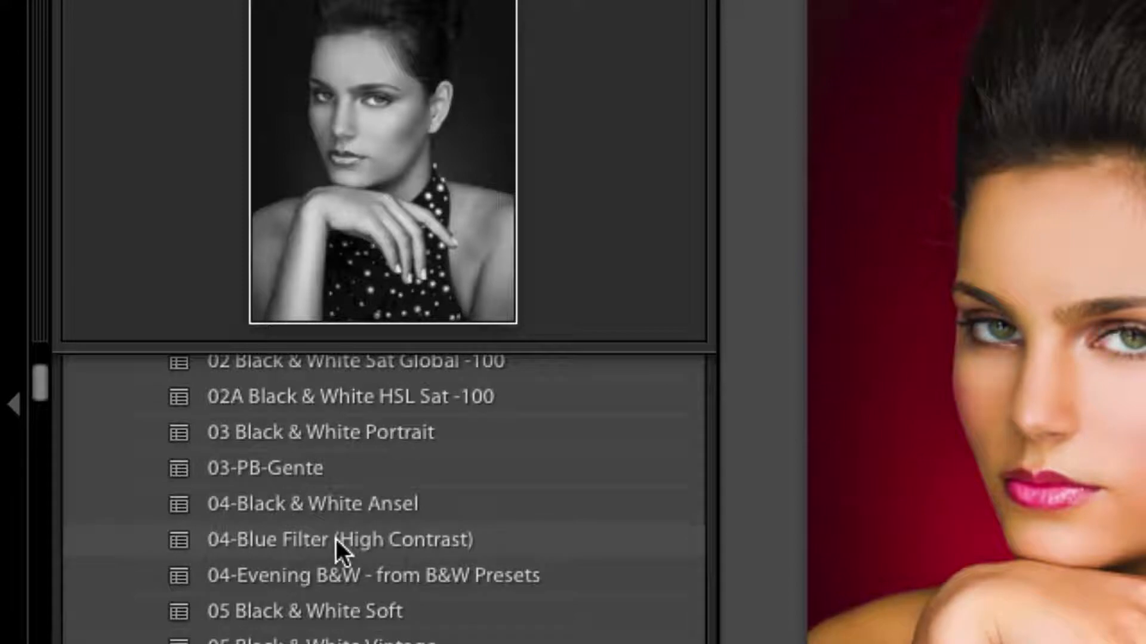
# Try the 04-Black & White Ansel preset, undo it and apply 04-Blue Filter (High Contrast) instead.
pyautogui.click(353, 504)
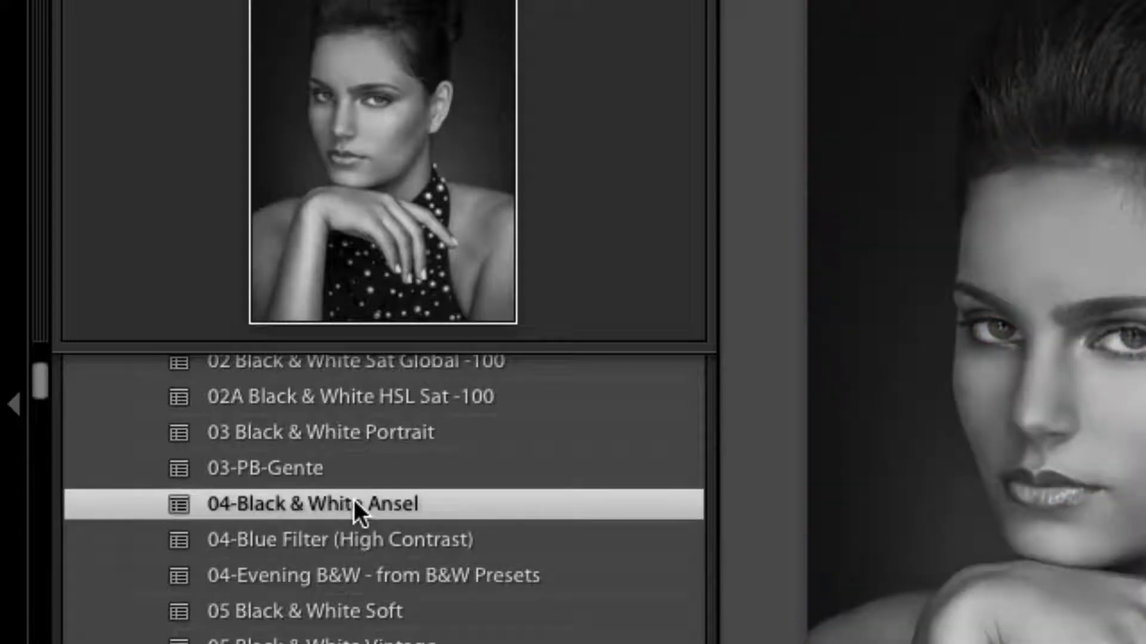
pyautogui.hotkey('ctrl', 'z')
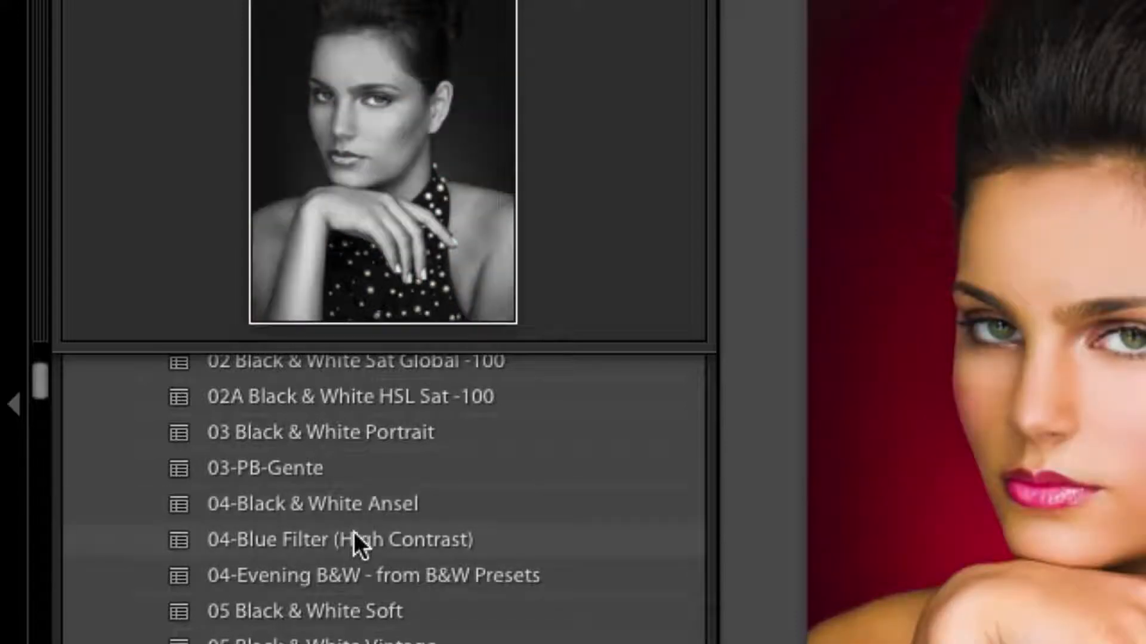
pyautogui.click(345, 540)
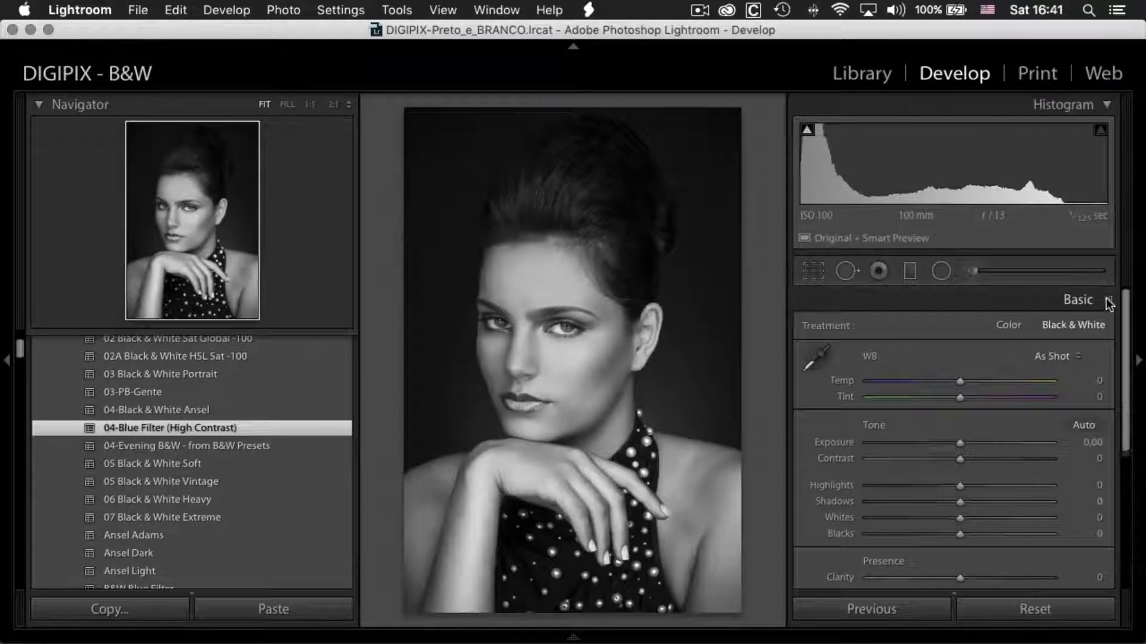
# Collapse the Basic settings, expand the Tone Curve, and look at its region sliders before returning to point curve editing.
pyautogui.click(1109, 301)
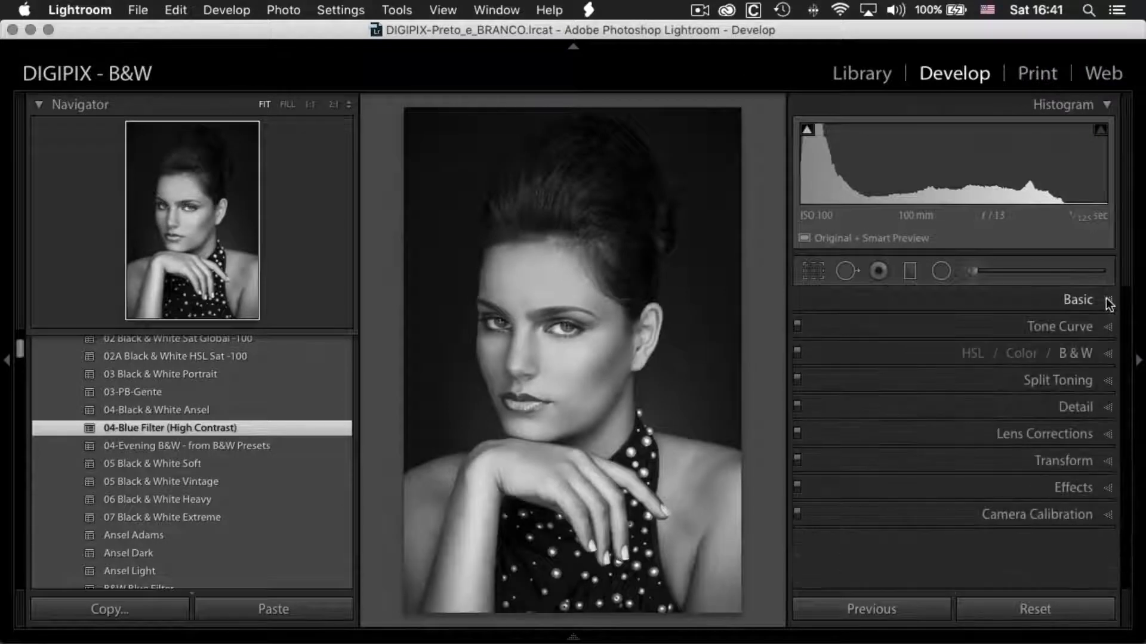
pyautogui.click(1109, 328)
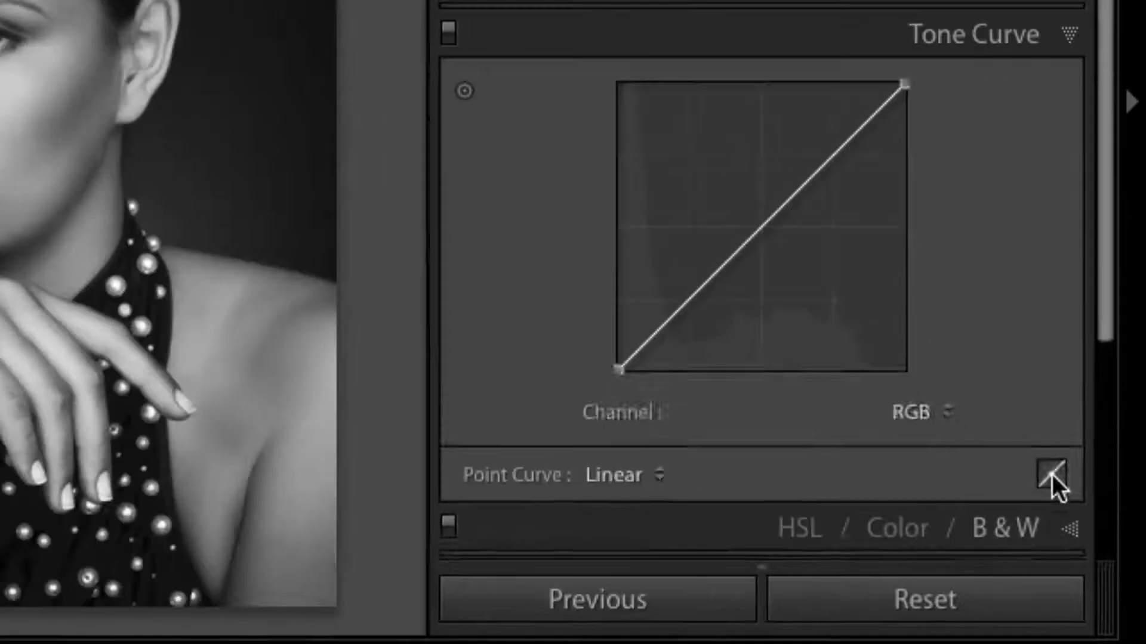
pyautogui.click(1098, 546)
pyautogui.moveTo(1100, 240); pyautogui.dragTo(1104, 336)
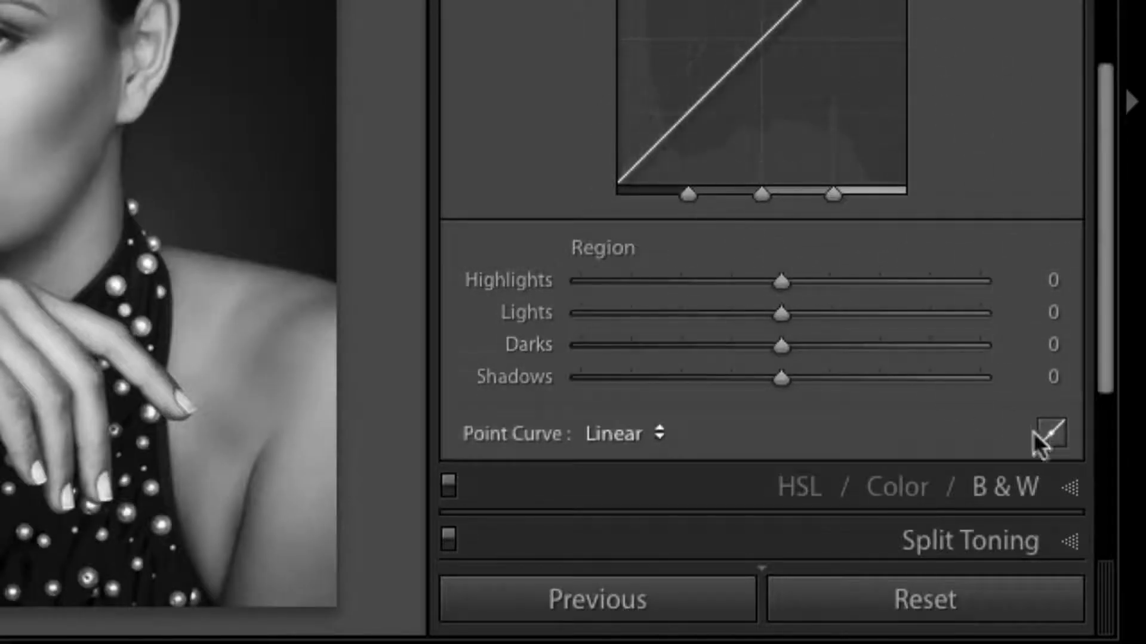
pyautogui.click(1049, 435)
pyautogui.moveTo(1094, 328); pyautogui.dragTo(1104, 230)
# Add three points along the portrait's RGB point curve and fine-tune the upper one to about 75.7 / 75.3 %.
pyautogui.click(716, 231)
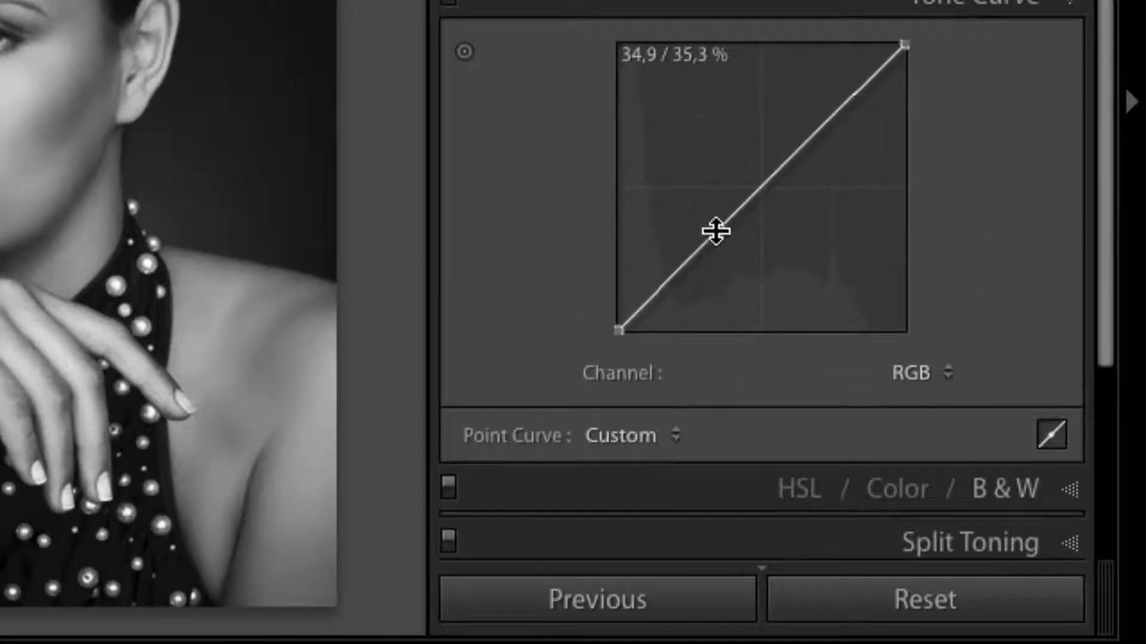
pyautogui.click(774, 175)
pyautogui.click(835, 126)
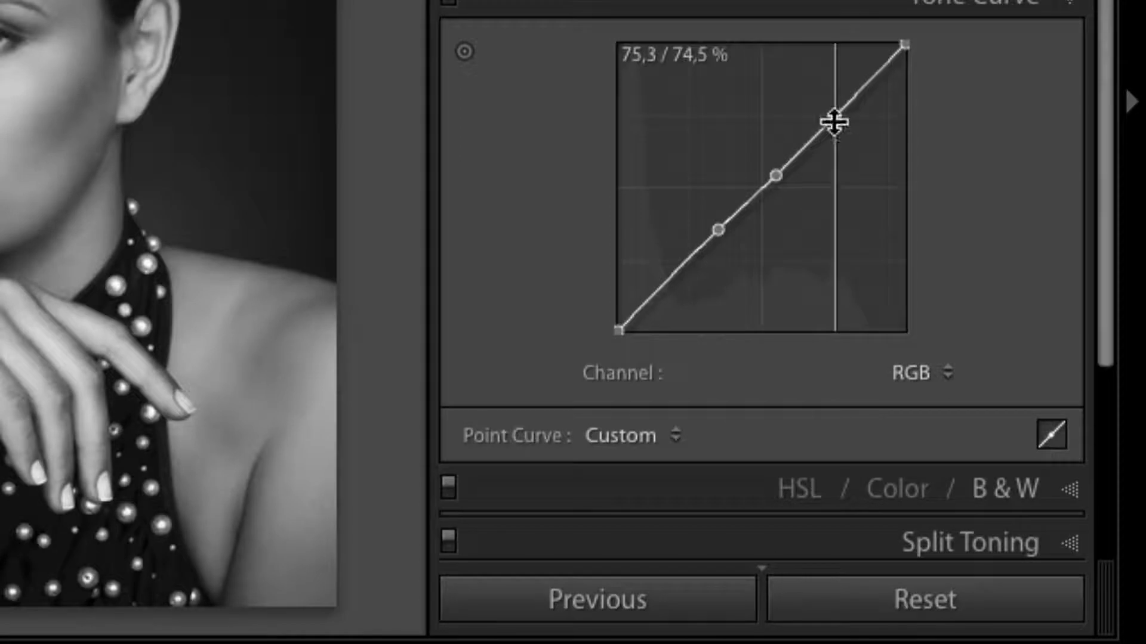
pyautogui.moveTo(834, 125)
pyautogui.mouseDown()
pyautogui.moveTo(824, 95)
pyautogui.moveTo(846, 133)
pyautogui.moveTo(835, 111)
pyautogui.mouseUp()
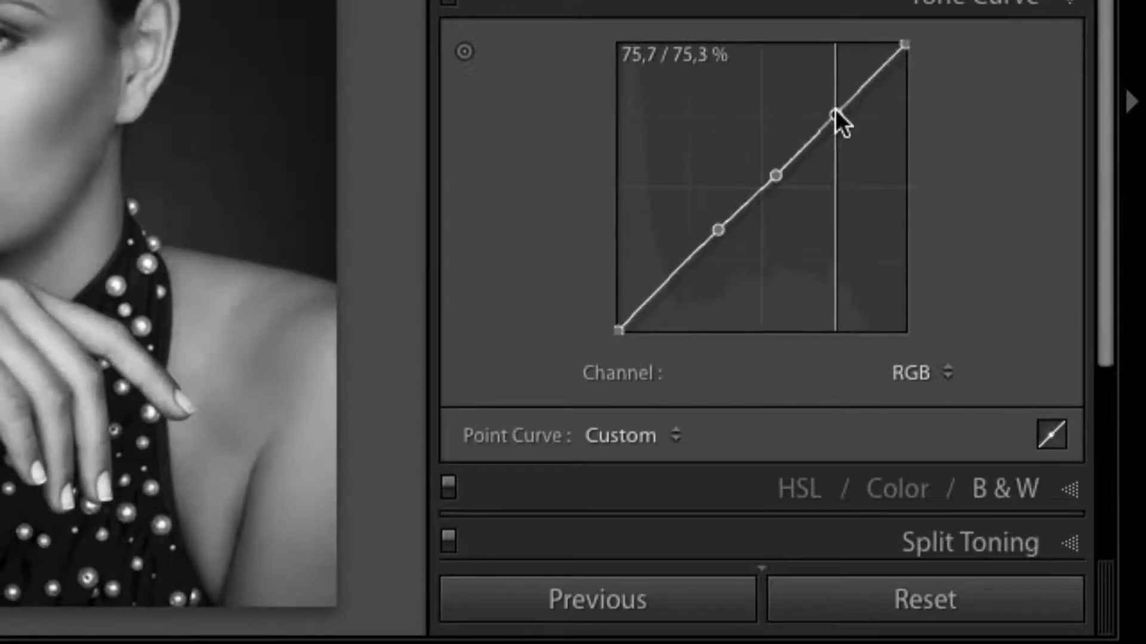
# Raise the midpoint of the portrait's Blue channel curve to about 51.4 / 54.9 %.
pyautogui.click(913, 373)
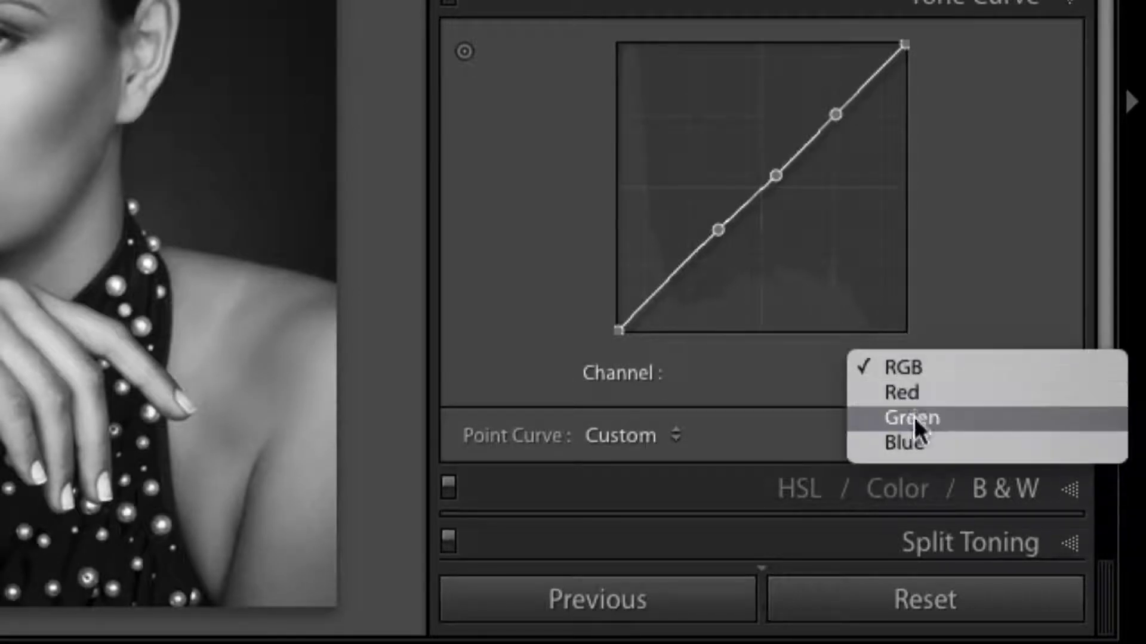
pyautogui.click(912, 441)
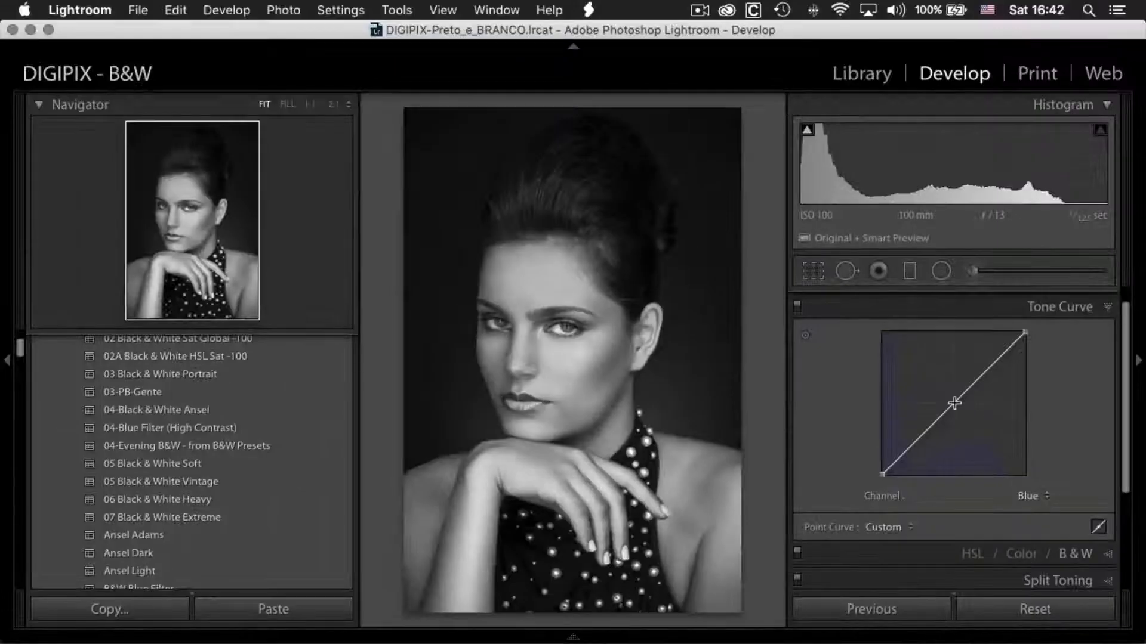
pyautogui.moveTo(955, 403); pyautogui.dragTo(955, 395)
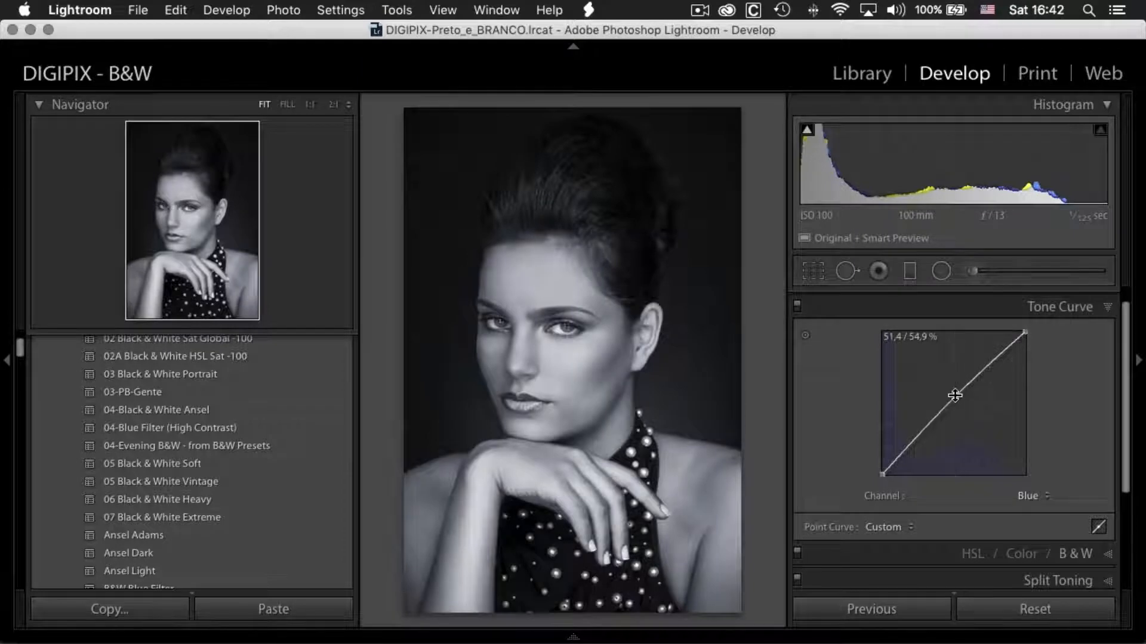
# Lower the midpoint of the portrait's Red channel curve to about 49.4 / 47.5 %.
pyautogui.click(1012, 500)
pyautogui.click(1036, 468)
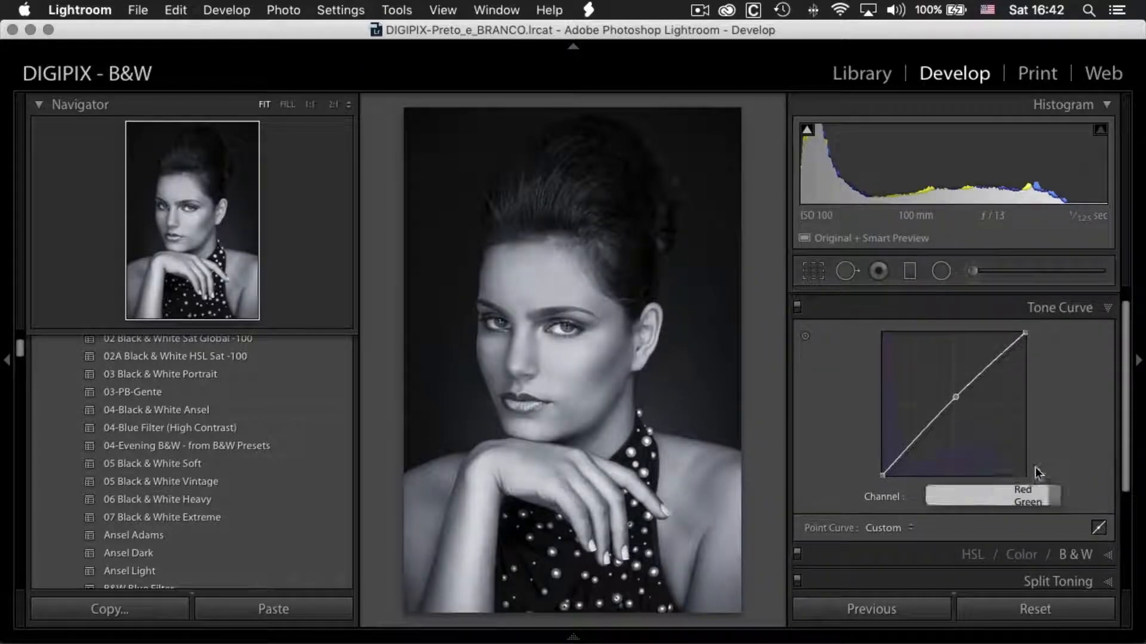
pyautogui.moveTo(954, 402); pyautogui.dragTo(951, 406)
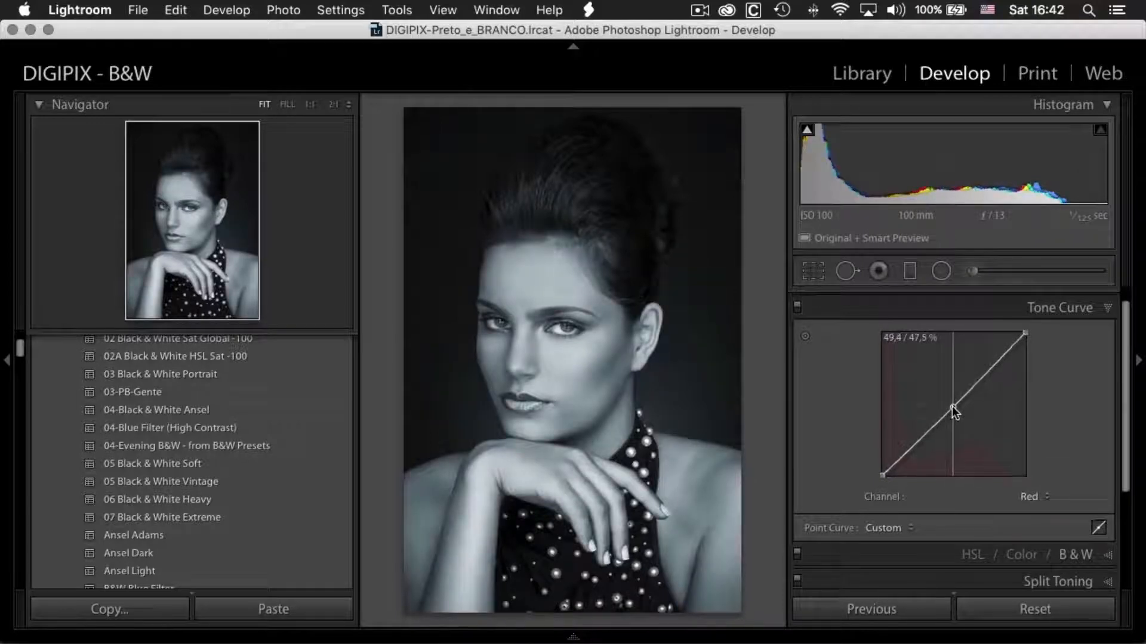
# Slightly lower the midpoint of the portrait's Green channel curve to tint the black and white image.
pyautogui.click(1029, 498)
pyautogui.click(1026, 507)
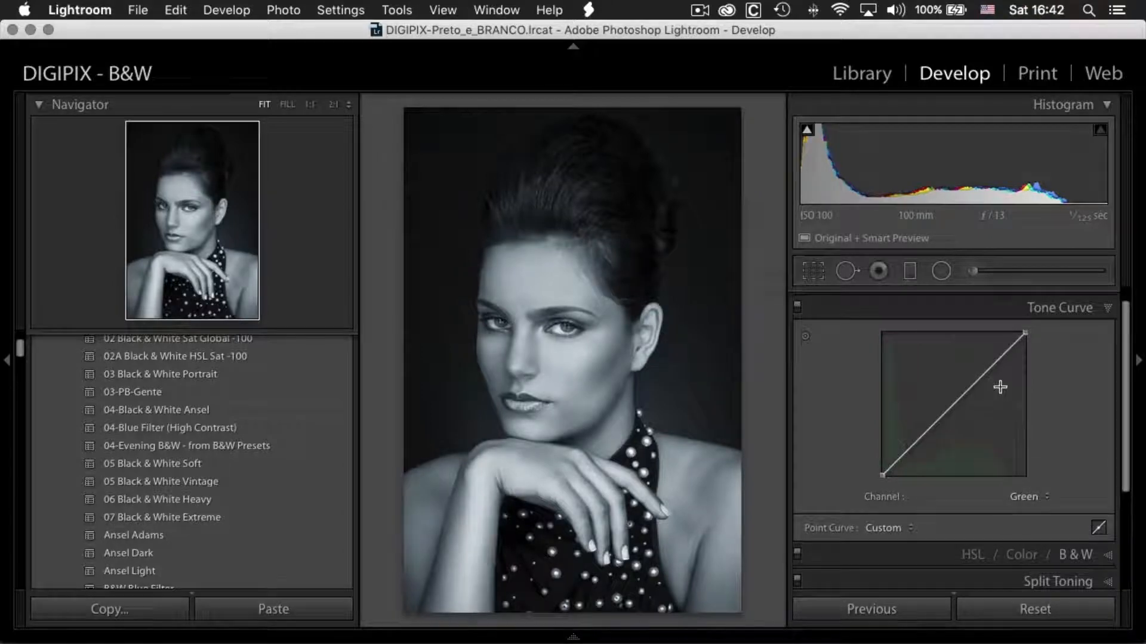
pyautogui.moveTo(954, 402); pyautogui.dragTo(953, 405)
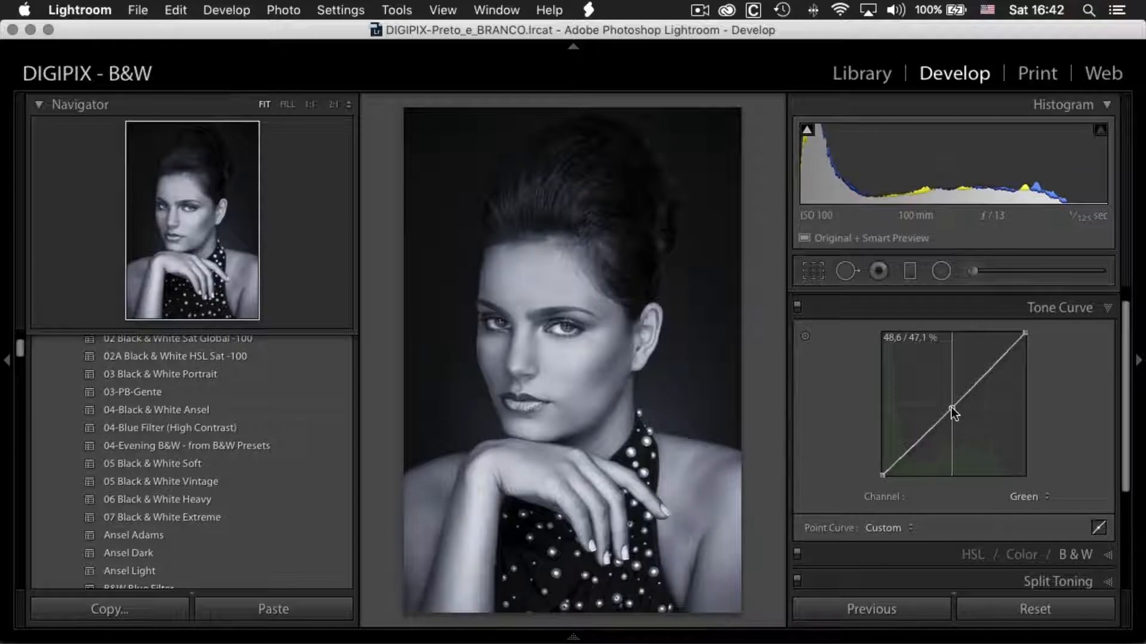
pyautogui.moveTo(950, 409); pyautogui.dragTo(952, 411)
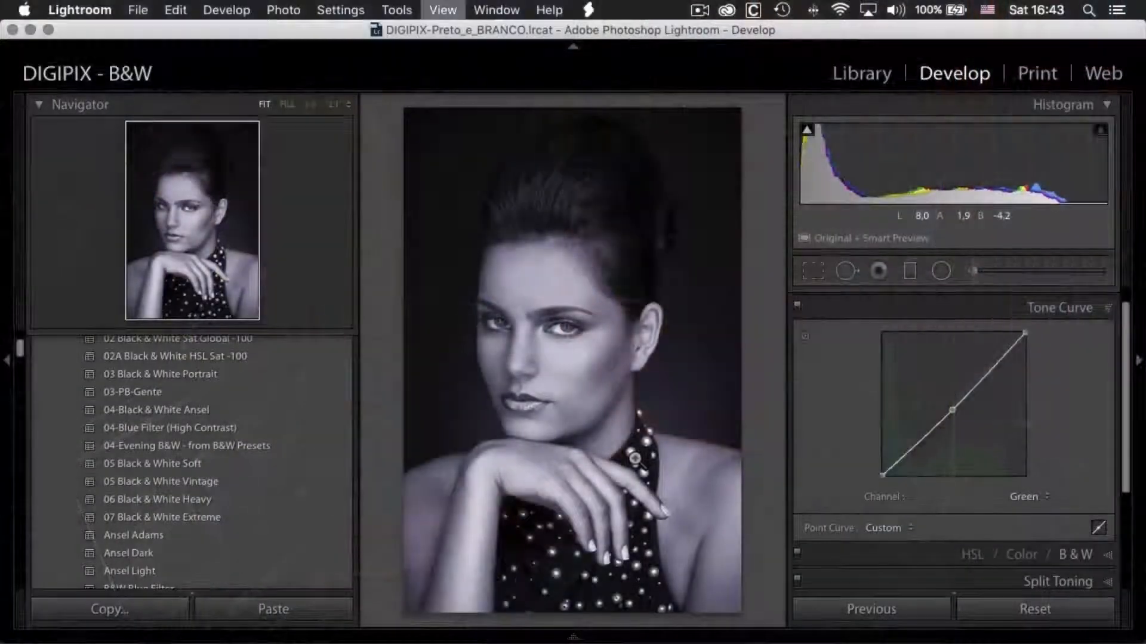
# Return to the Library, select the 02-B folder and view its baby photo enlarged.
pyautogui.press('e')
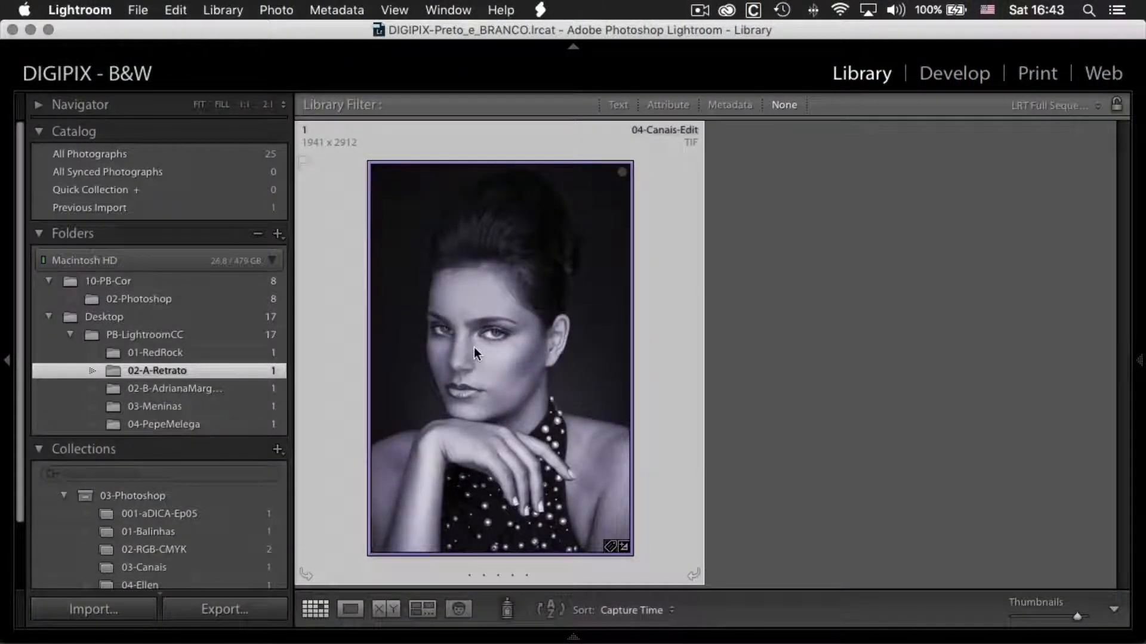
pyautogui.click(191, 390)
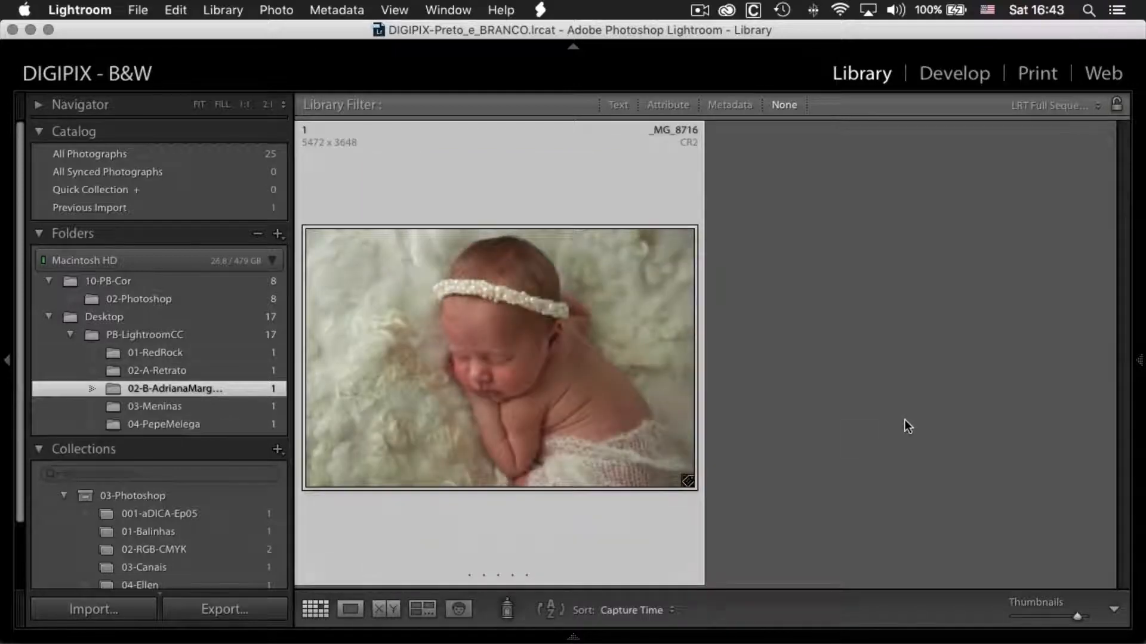
pyautogui.press('e')
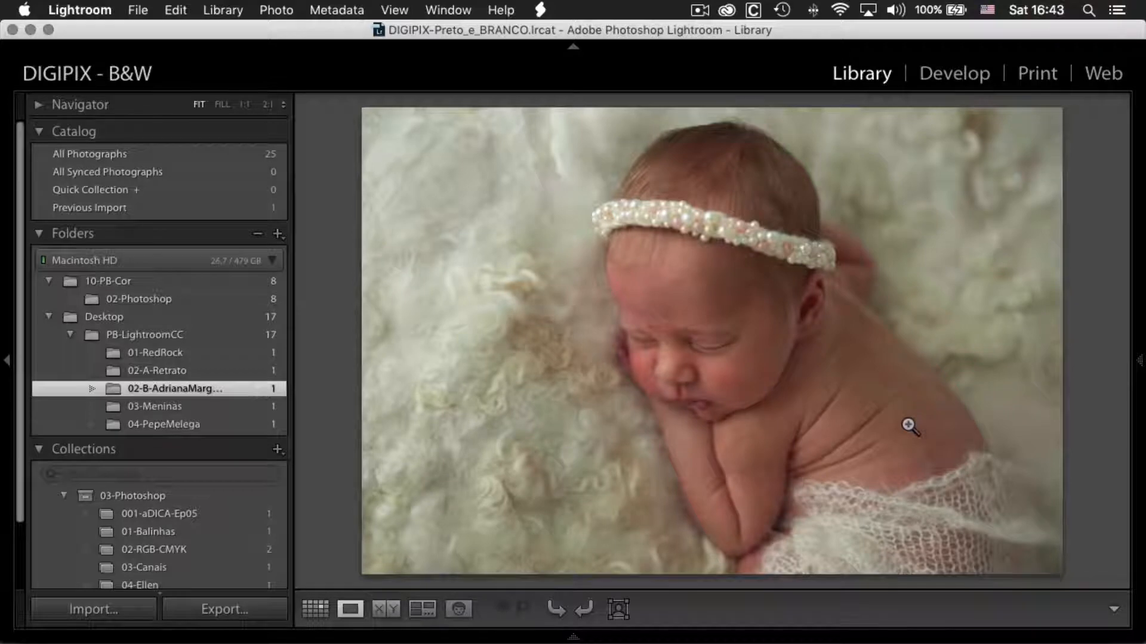
# Go back to the grid with smaller thumbnails and create three virtual copies of the baby photo.
pyautogui.press('g')
pyautogui.press('-')
pyautogui.press('-')
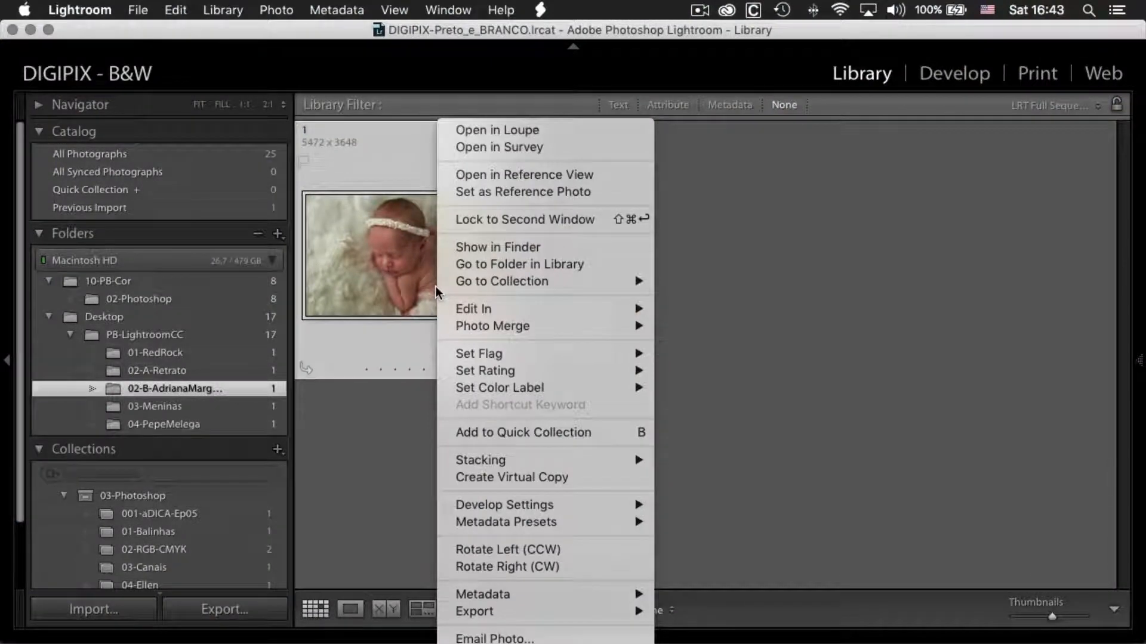
pyautogui.click(512, 478)
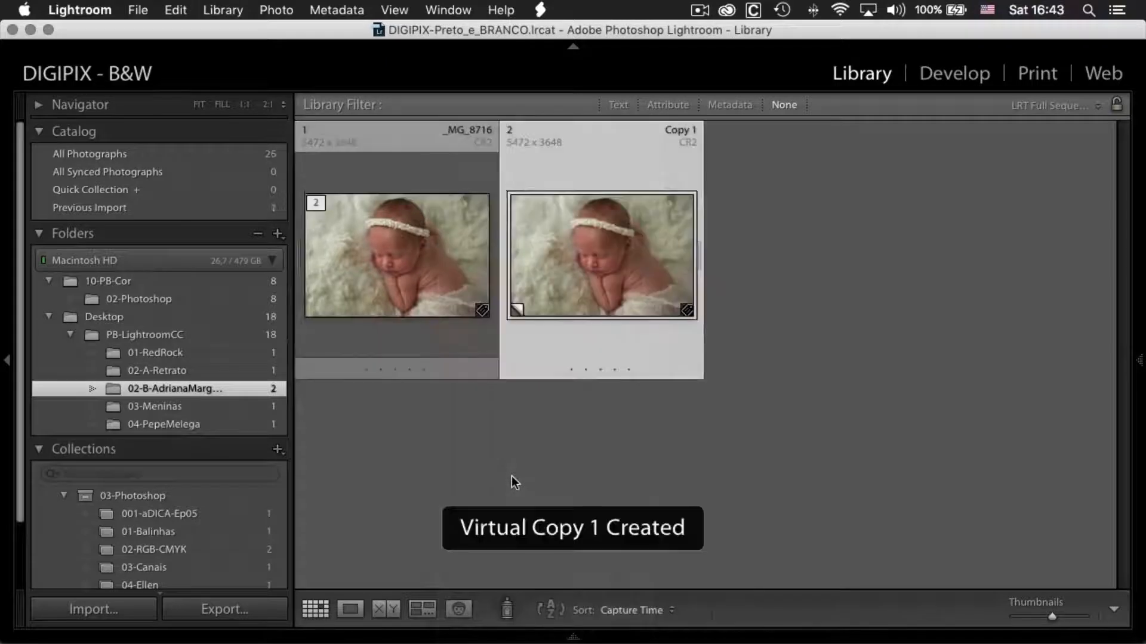
pyautogui.rightClick(618, 275)
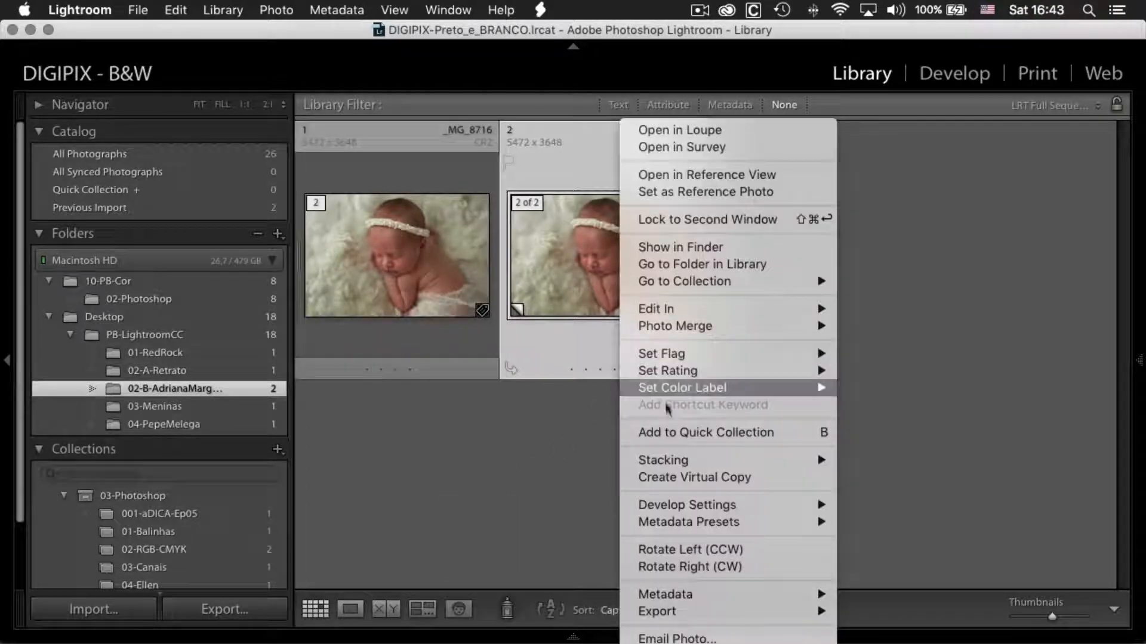
pyautogui.click(682, 477)
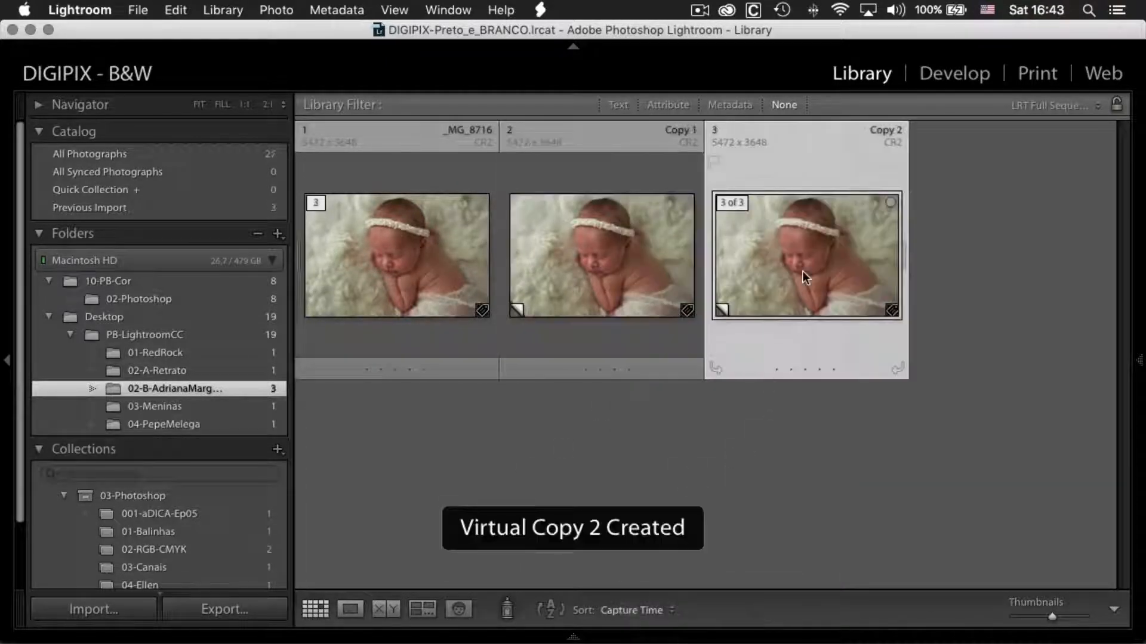
pyautogui.rightClick(807, 284)
pyautogui.click(860, 476)
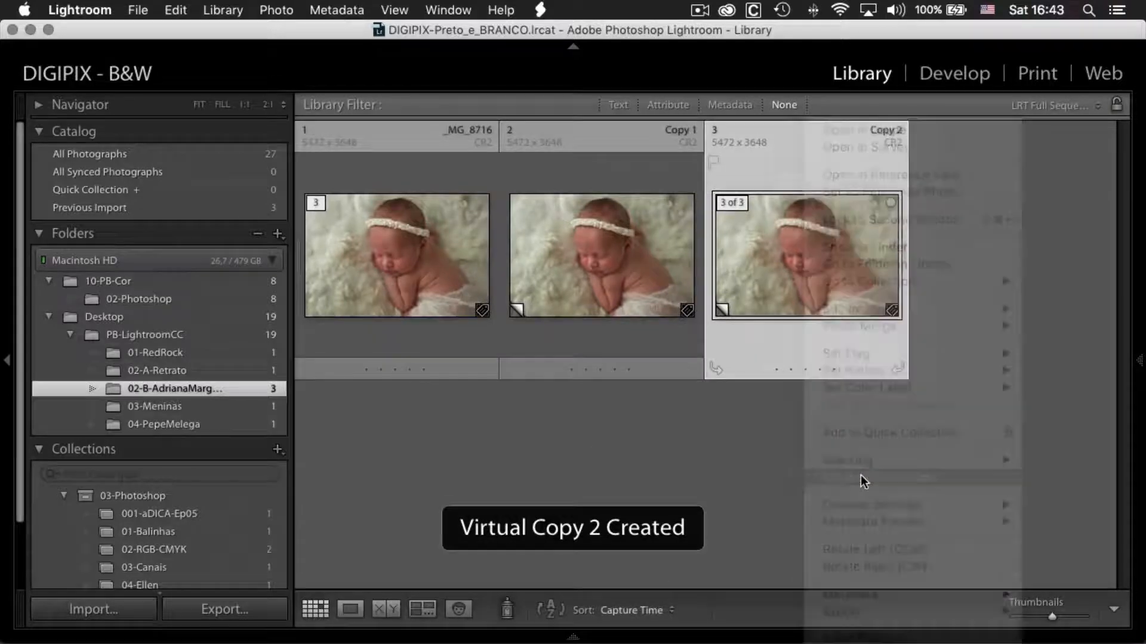
# Open the first virtual copy of the baby photo for editing in the Develop module.
pyautogui.click(423, 253)
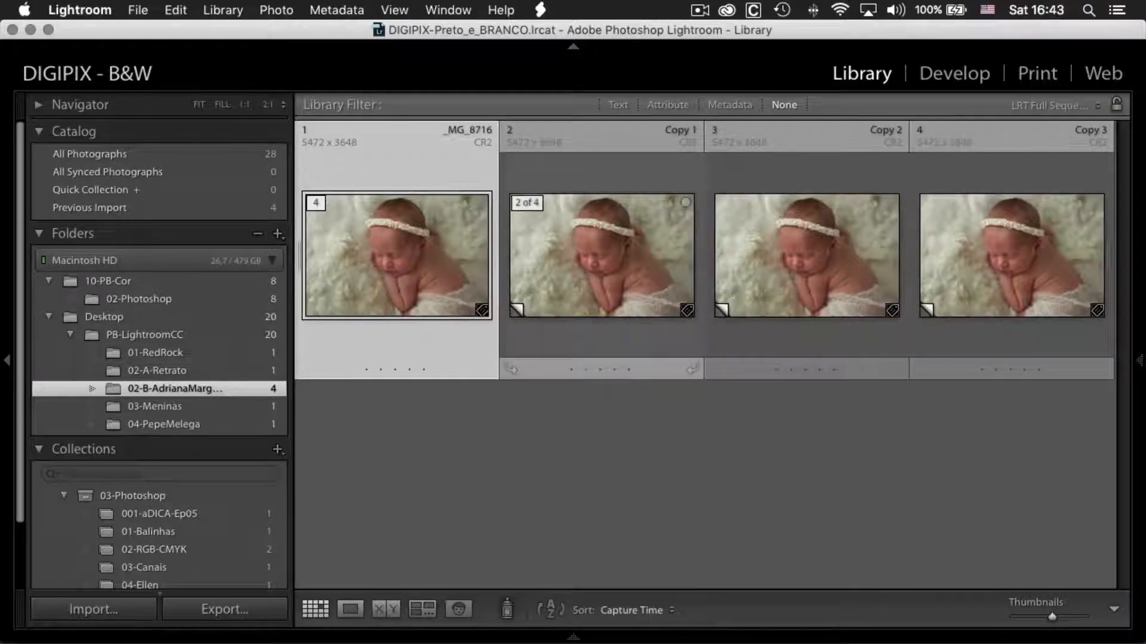
pyautogui.click(634, 249)
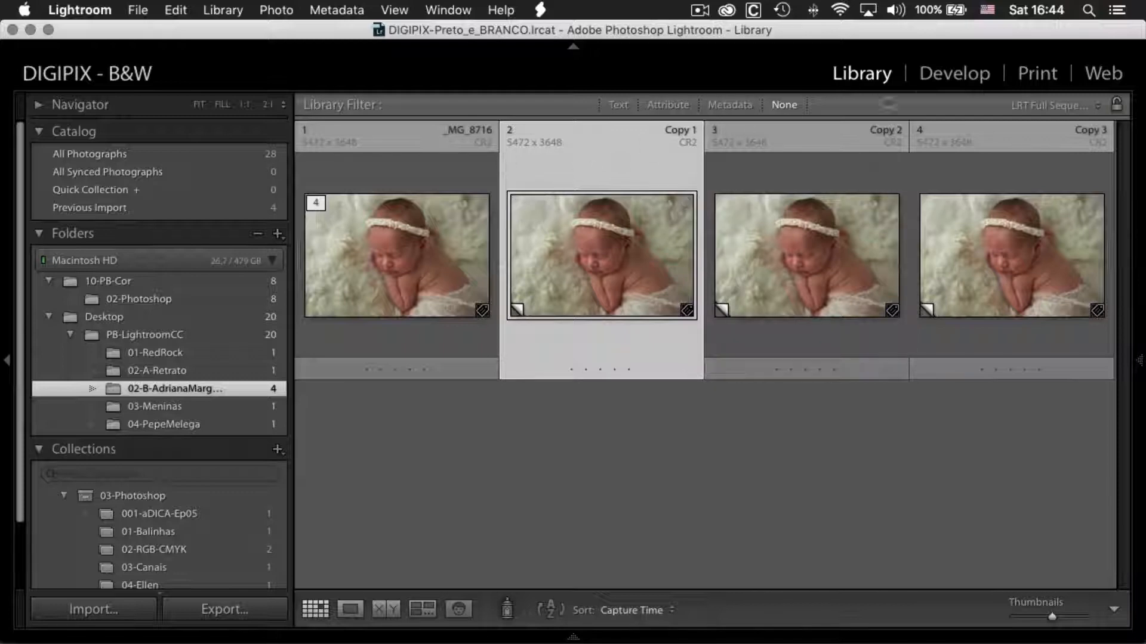
pyautogui.click(962, 78)
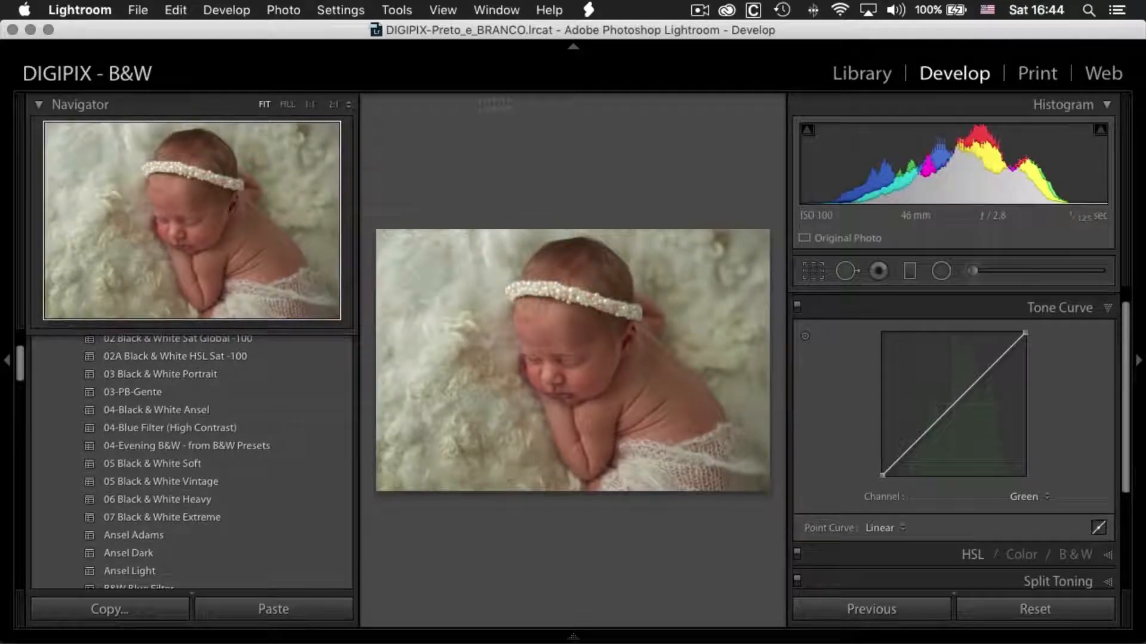
# Apply the 04-Evening B&W - from B&W Presets preset to the first virtual copy and enlarge the photo's viewing area.
pyautogui.moveTo(20, 367); pyautogui.dragTo(20, 361)
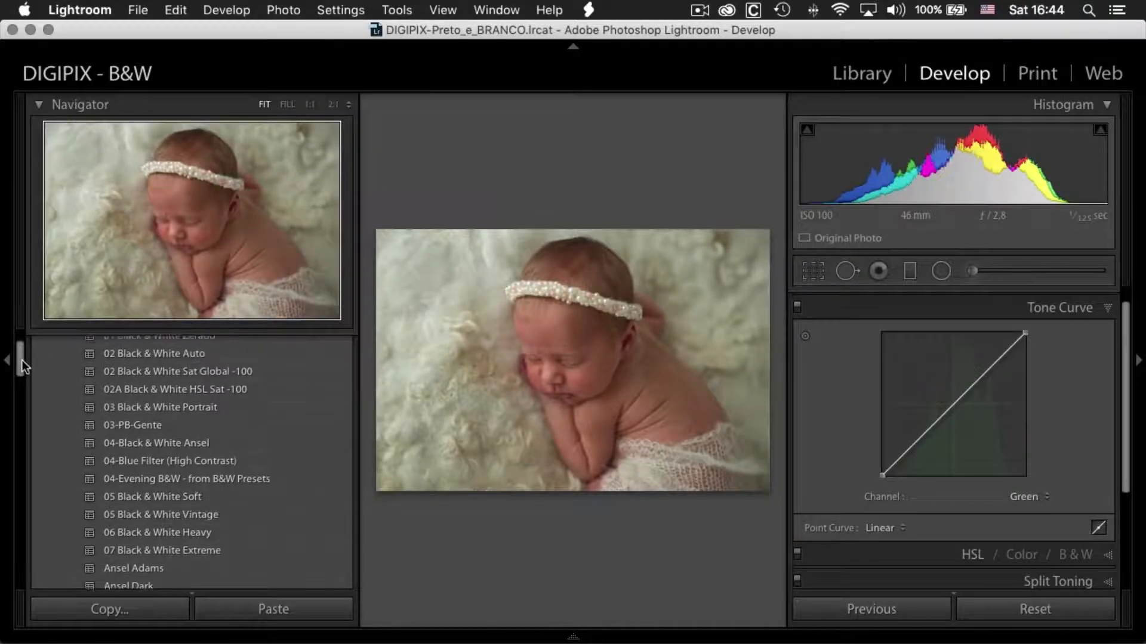
pyautogui.moveTo(20, 360); pyautogui.dragTo(21, 357)
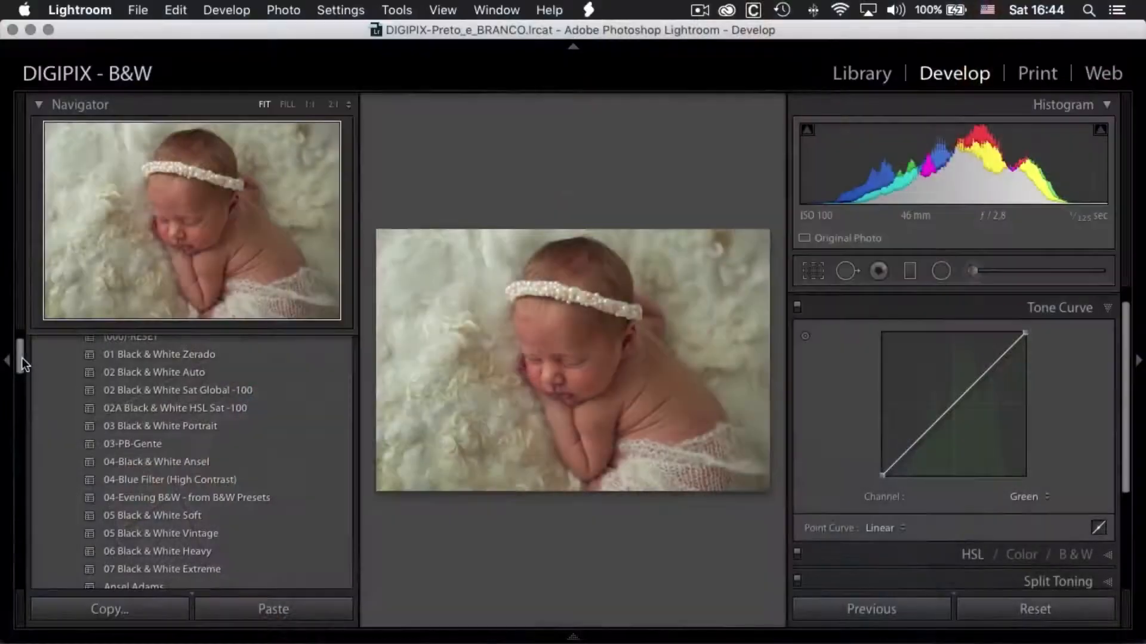
pyautogui.scroll(1, 21, 357)
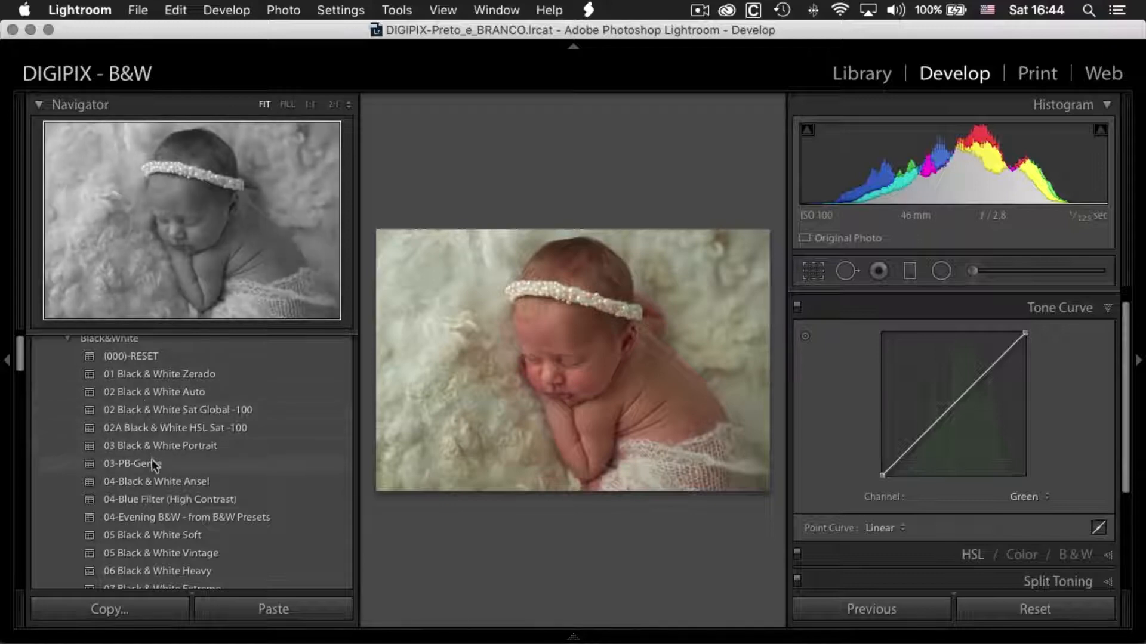
pyautogui.click(156, 516)
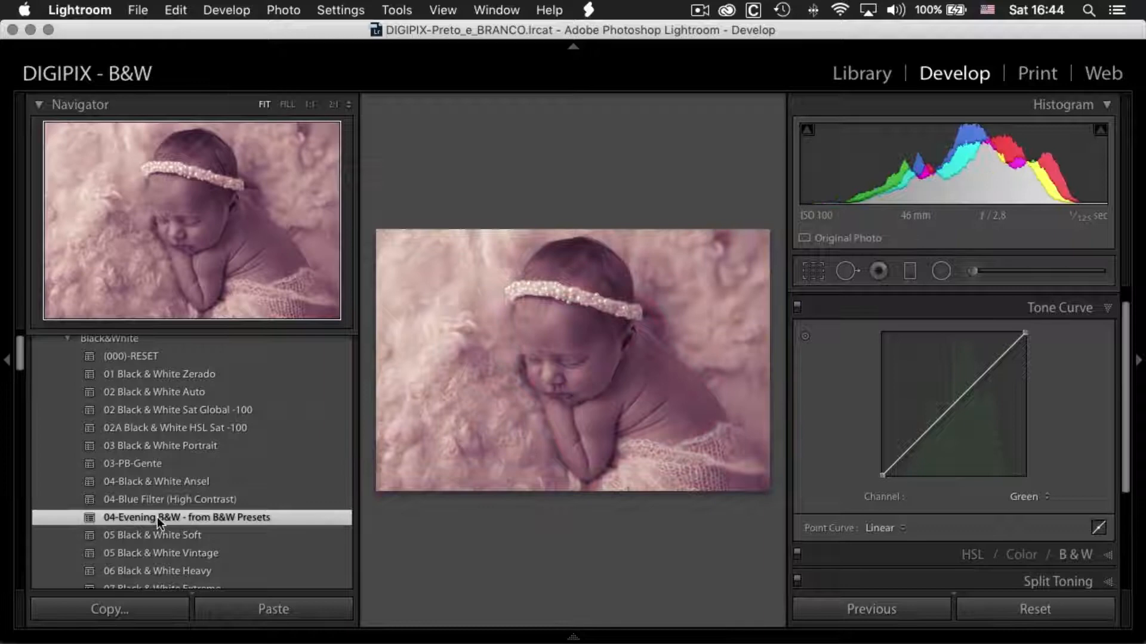
pyautogui.click(6, 362)
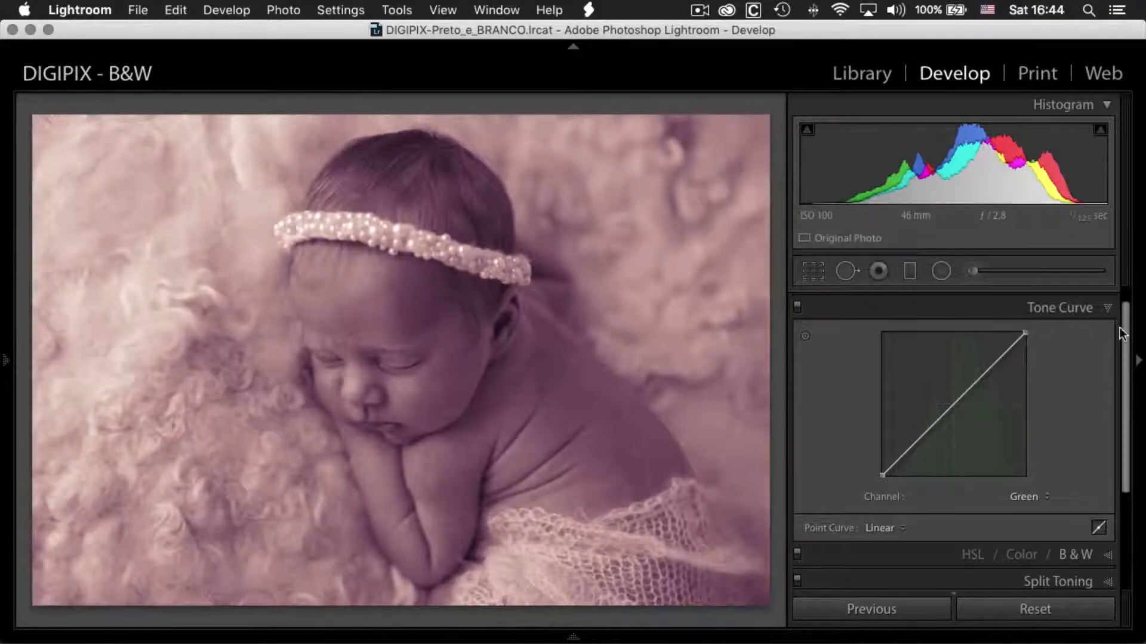
# Set the first copy's Whites to +38 and Clarity to -13 in the basic adjustments.
pyautogui.moveTo(1120, 333); pyautogui.dragTo(1123, 296)
pyautogui.click(1108, 301)
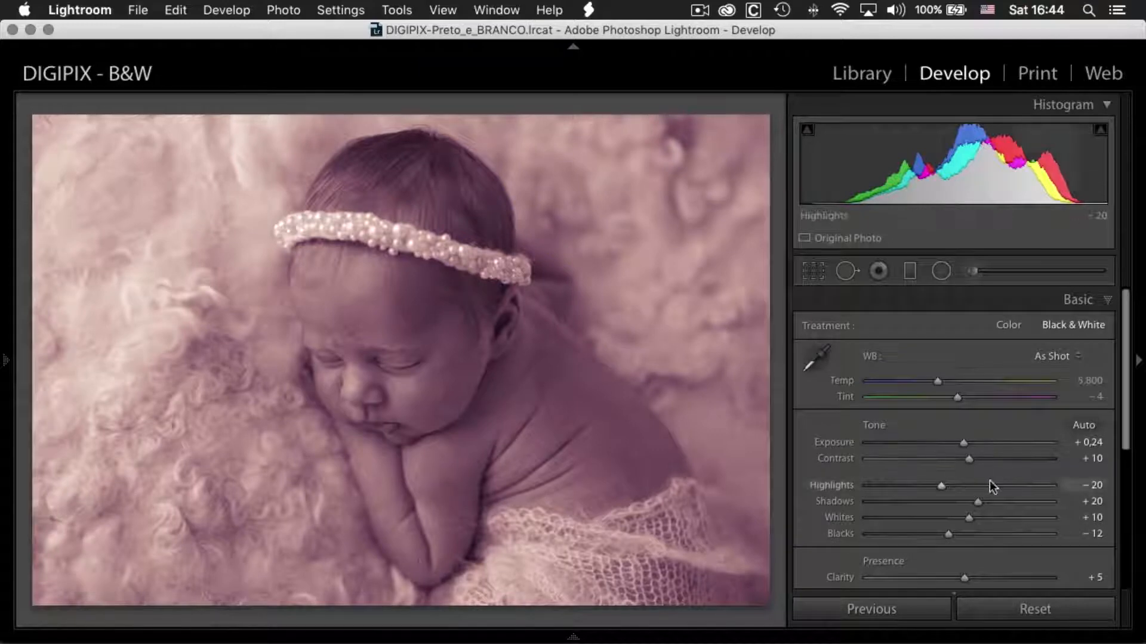
pyautogui.click(983, 517)
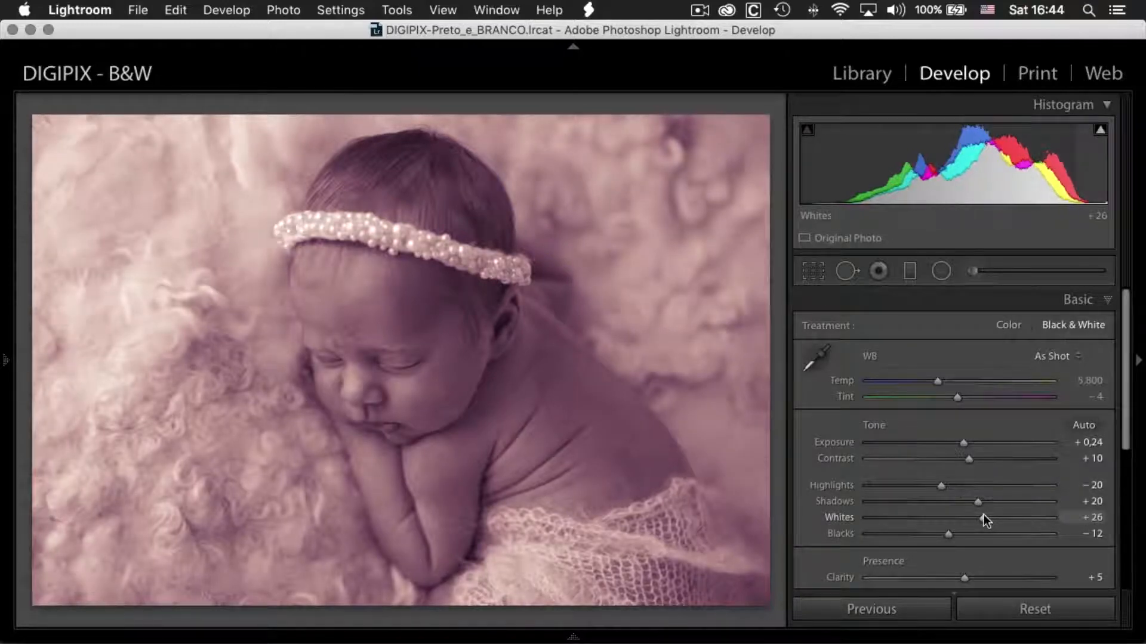
pyautogui.click(994, 518)
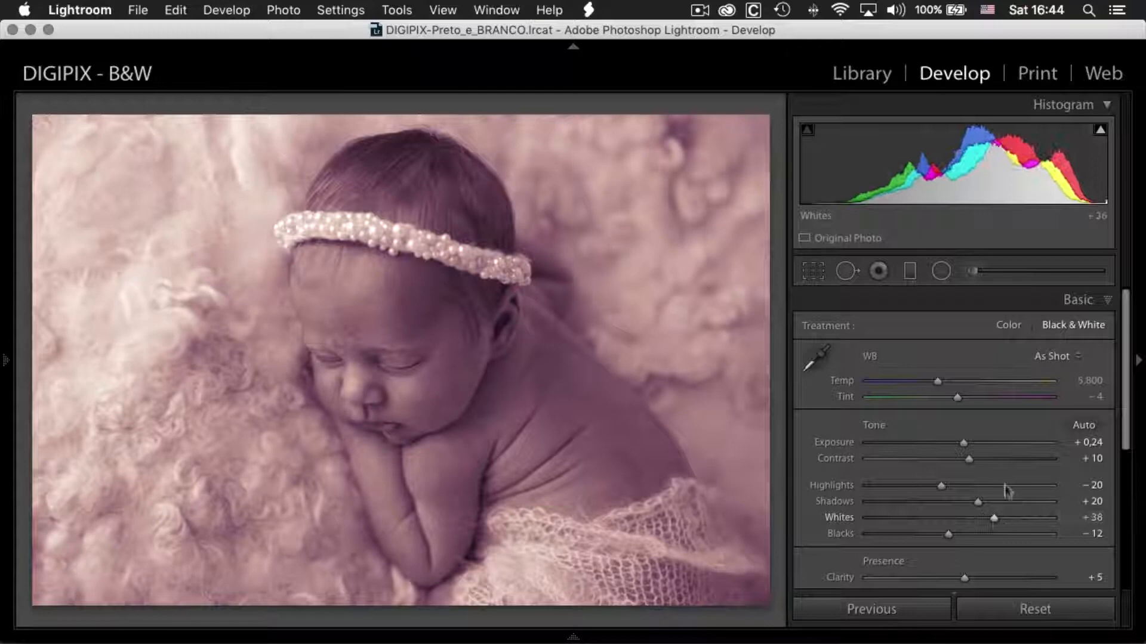
pyautogui.click(948, 578)
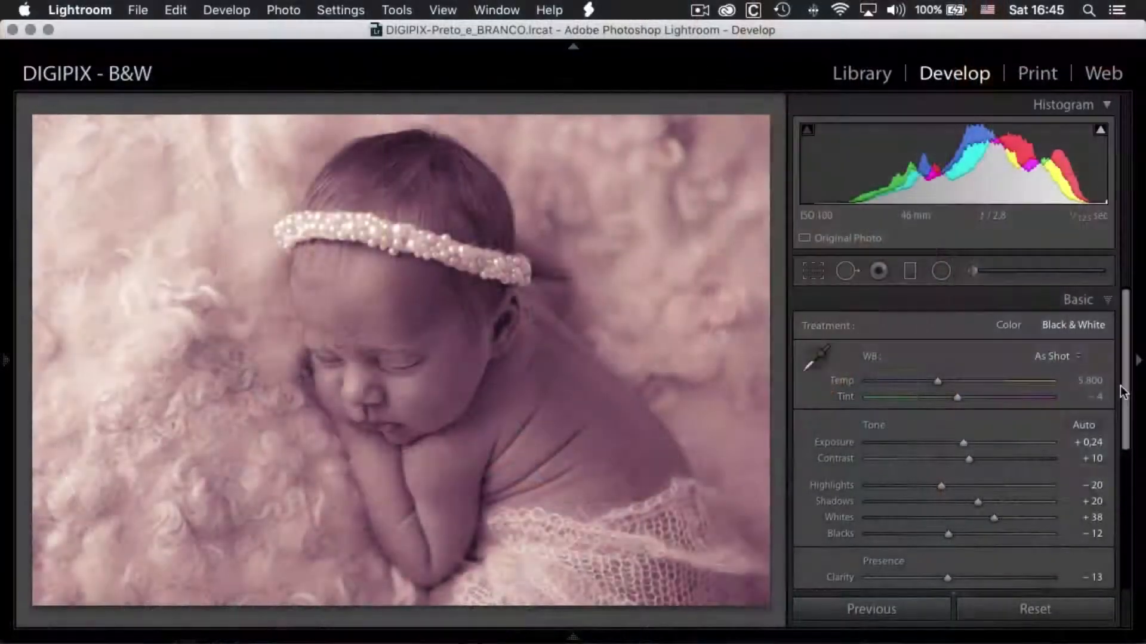
# Set the first copy's white balance Tint to -36 and its Exposure to +0.60.
pyautogui.moveTo(1115, 393); pyautogui.dragTo(1122, 418)
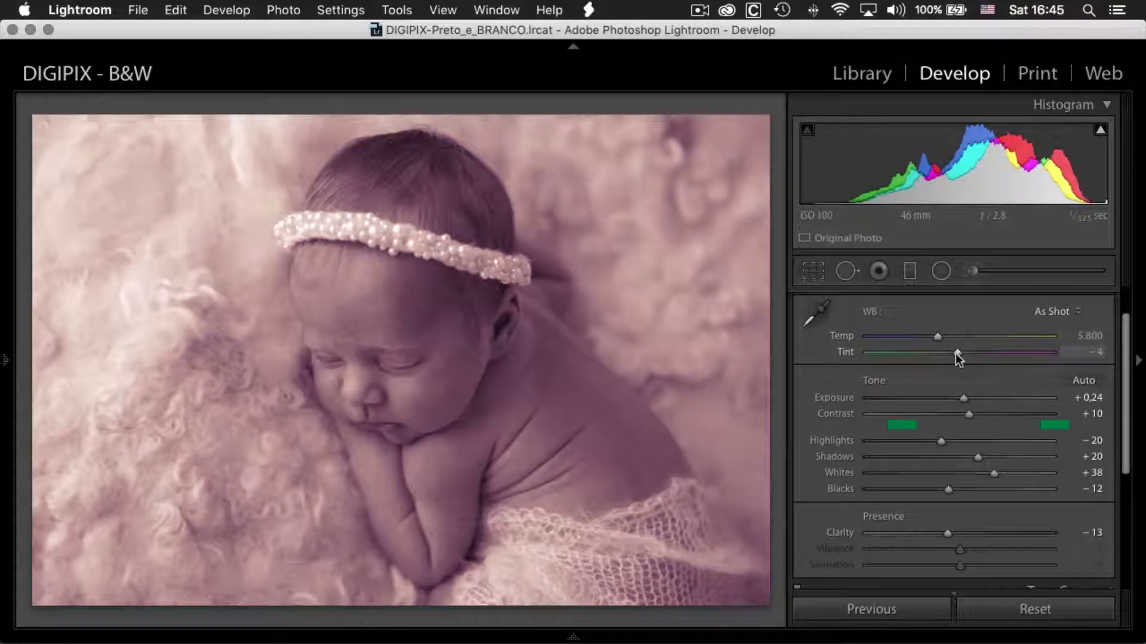
pyautogui.moveTo(957, 351); pyautogui.dragTo(935, 353)
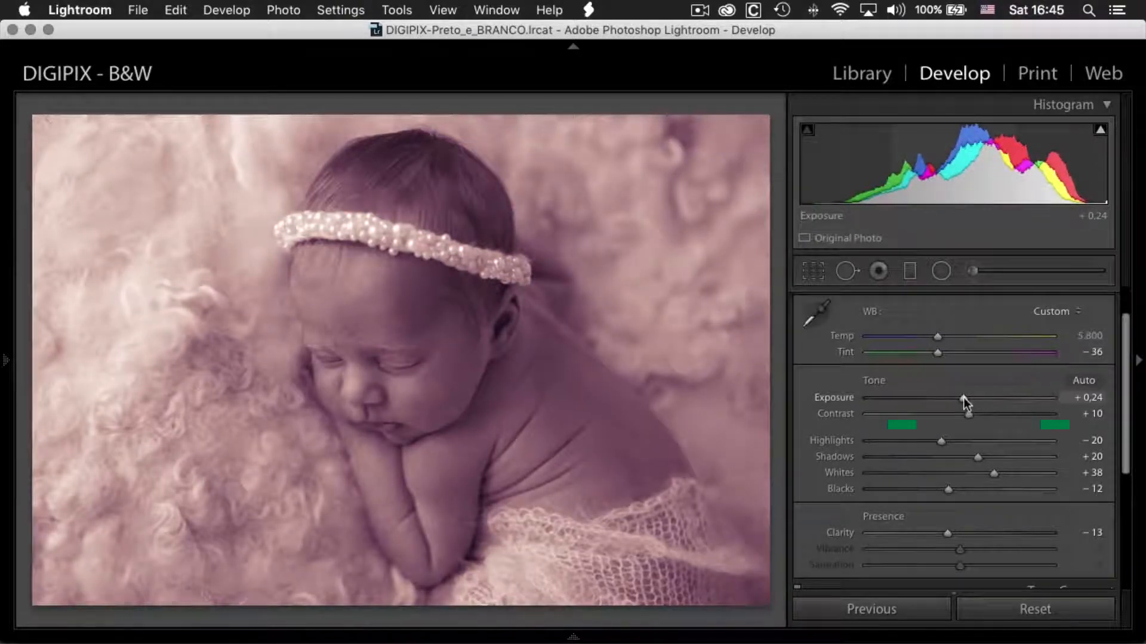
pyautogui.moveTo(964, 398); pyautogui.dragTo(972, 397)
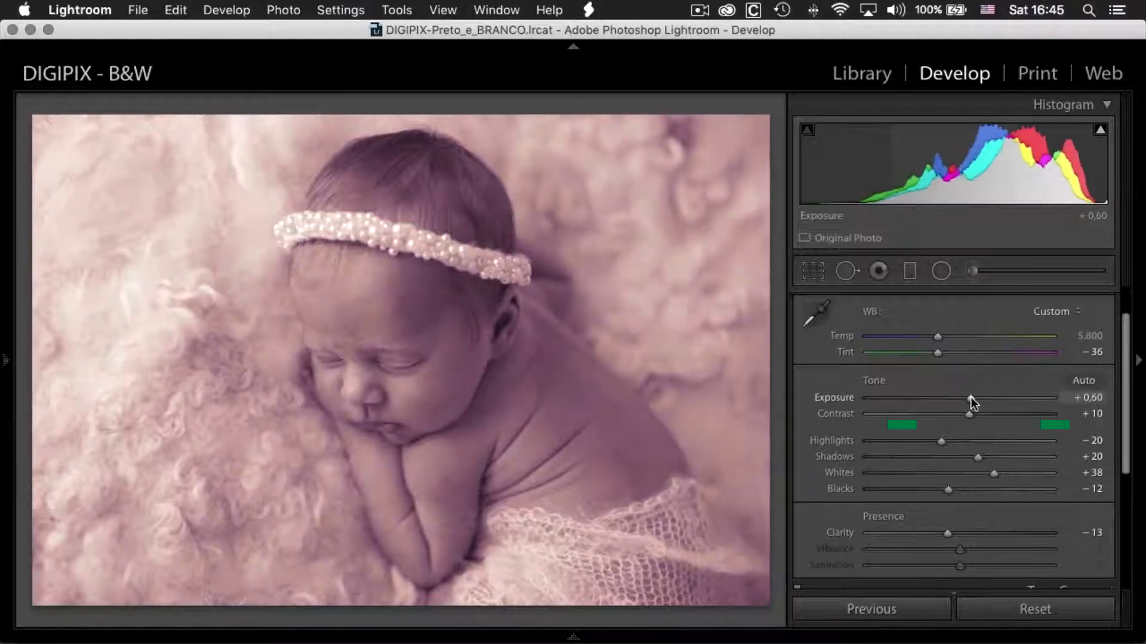
# Compare the first copy's toned black and white version with its state before editing.
pyautogui.press('\\')
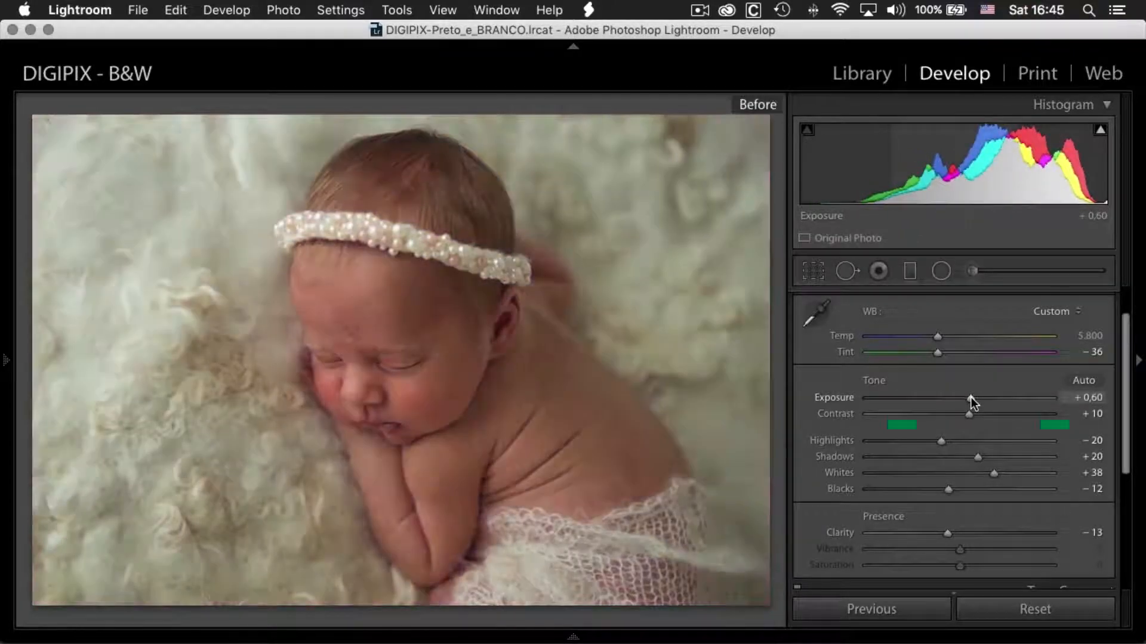
pyautogui.press('\\')
pyautogui.press('\\')
pyautogui.press('\\')
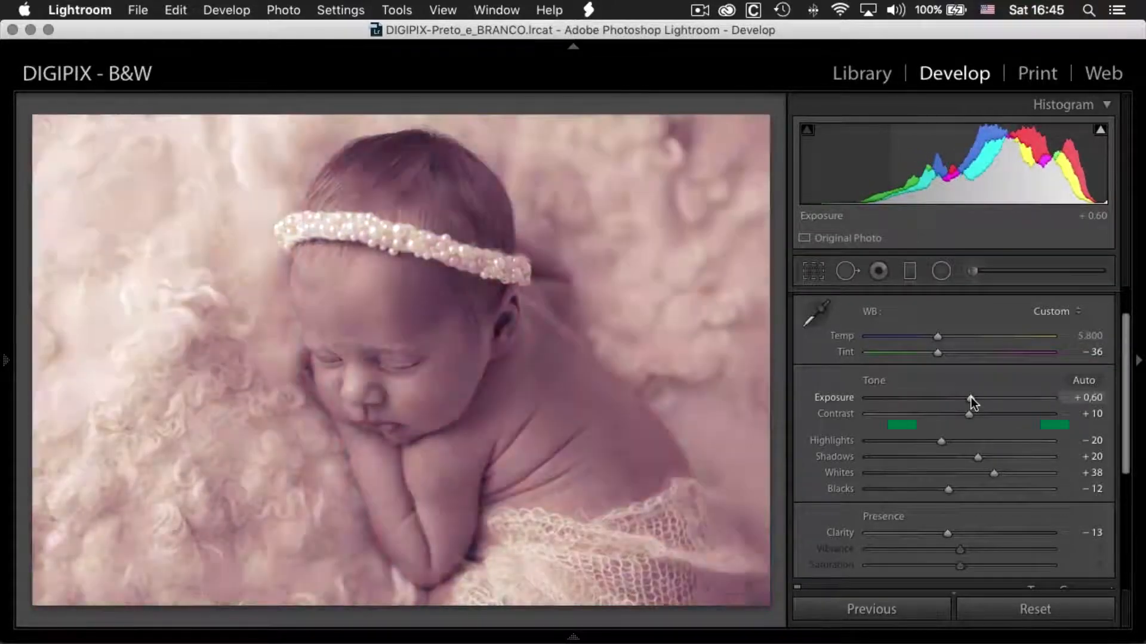
pyautogui.press('\\')
pyautogui.press('\\')
# Open the second virtual copy of the baby photo in the Develop module and apply the 05 Black & White Soft preset.
pyautogui.press('g')
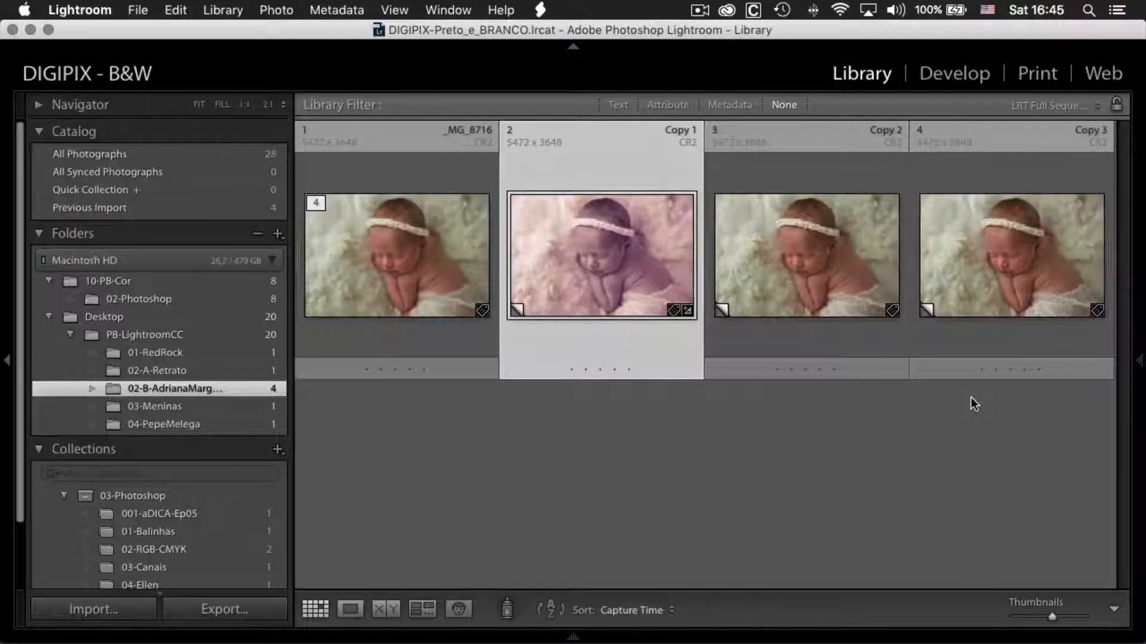
pyautogui.click(789, 257)
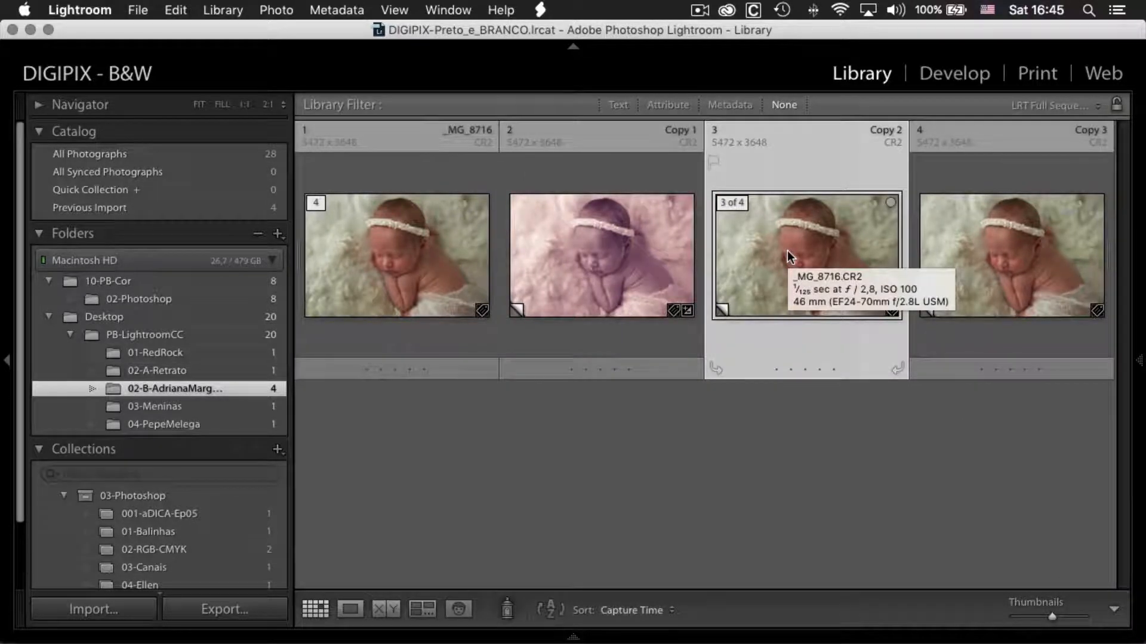
pyautogui.press('d')
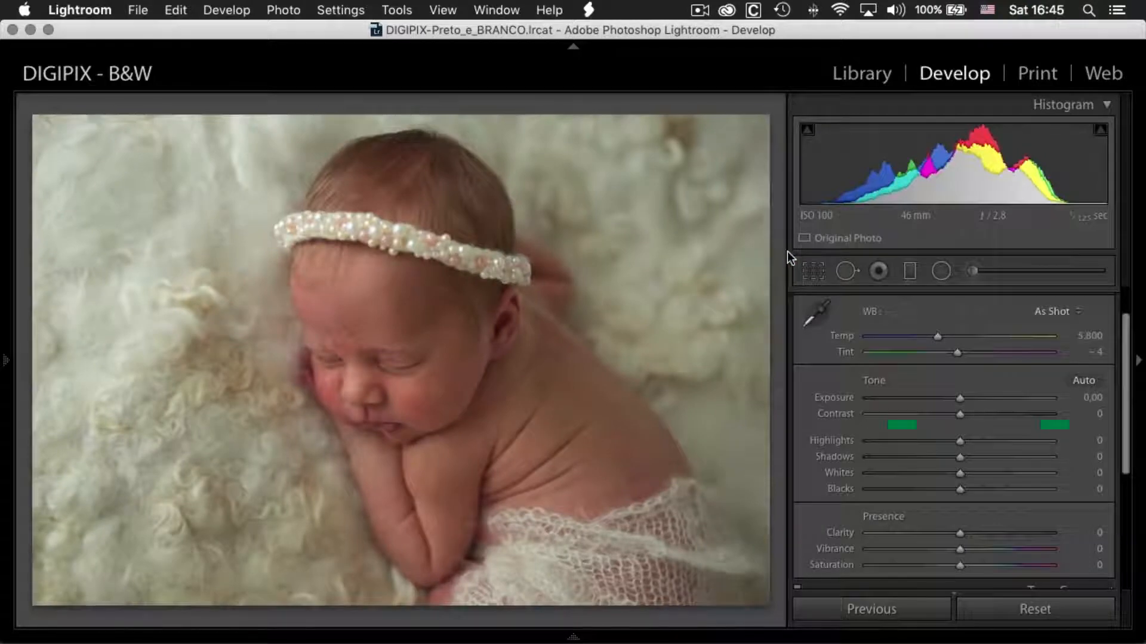
pyautogui.click(8, 360)
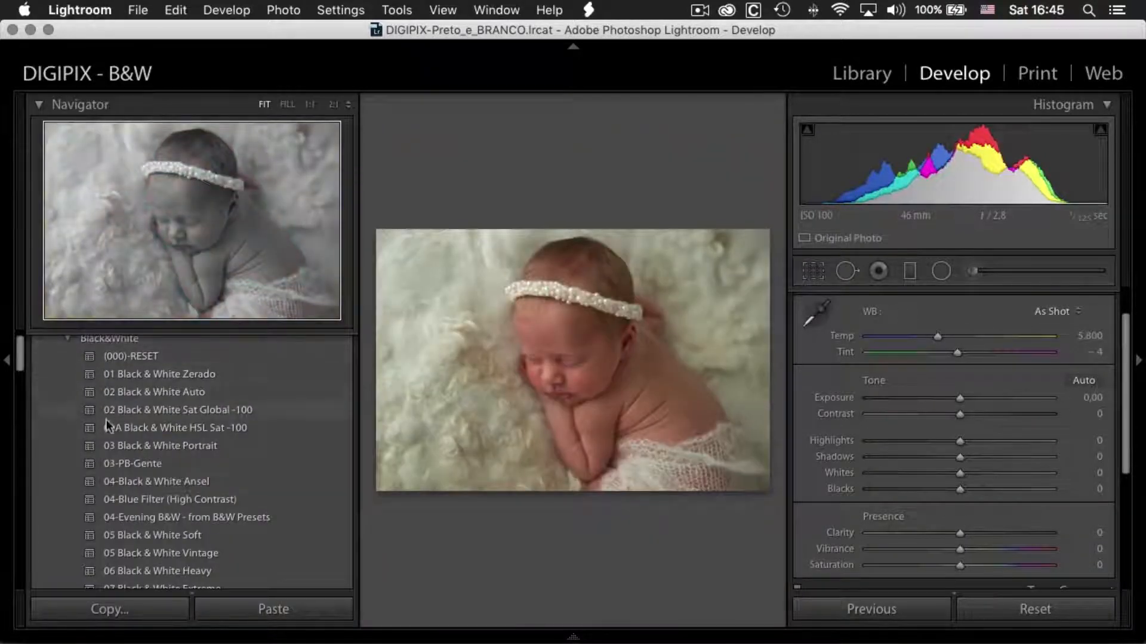
pyautogui.click(124, 535)
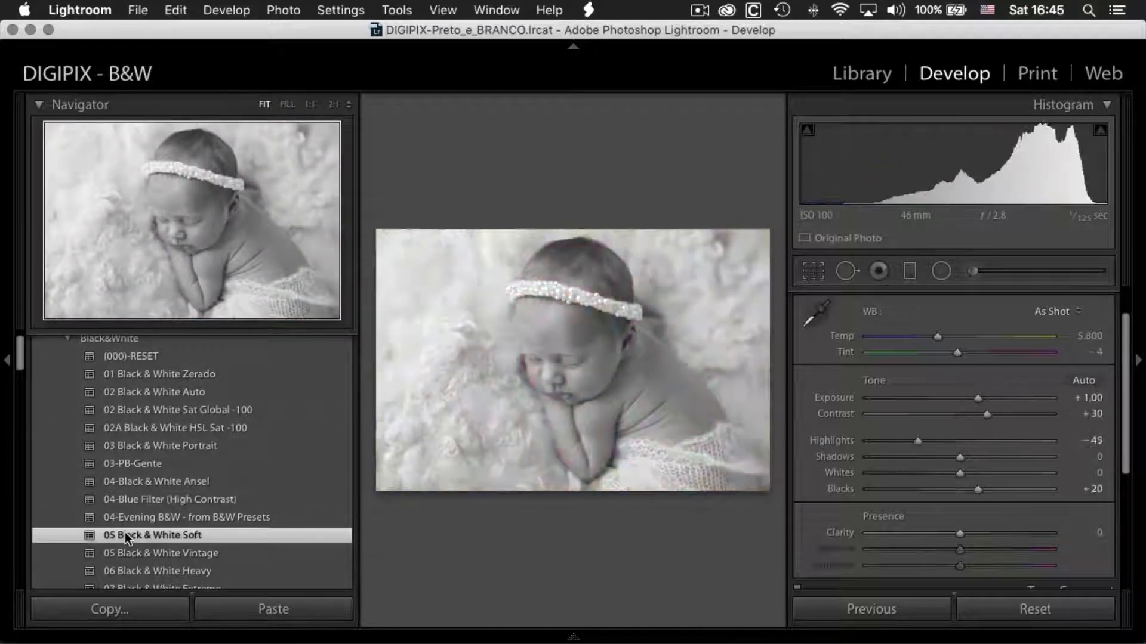
pyautogui.click(8, 362)
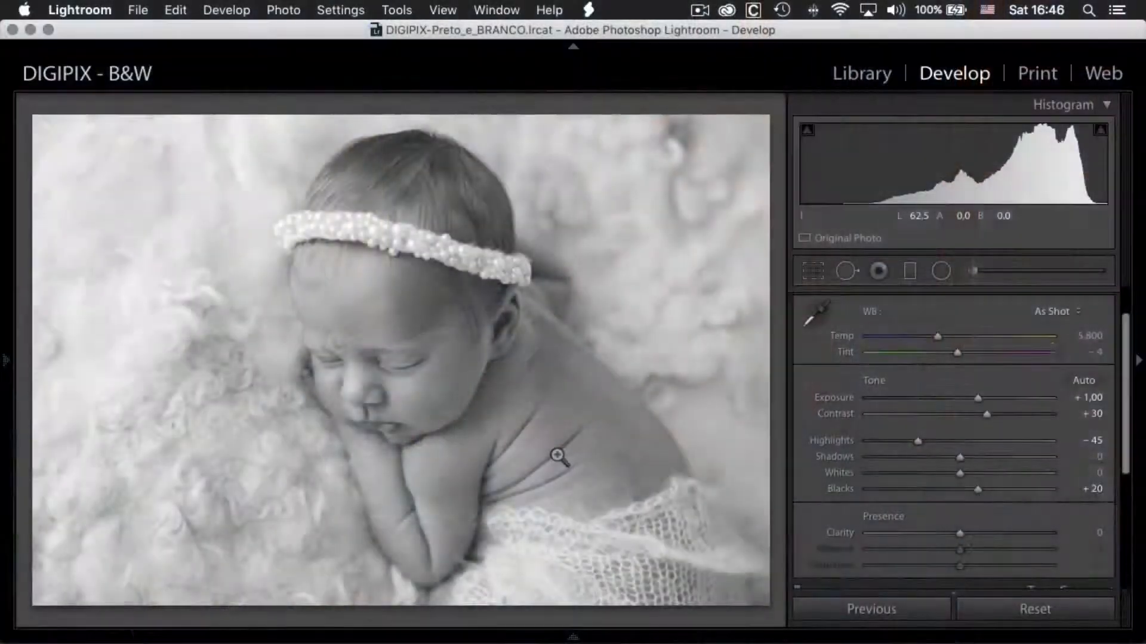
# In Split Toning, preview the tints at full saturation and set the highlights hue to 39 and the shadows hue to 216.
pyautogui.scroll(2, 1125, 325)
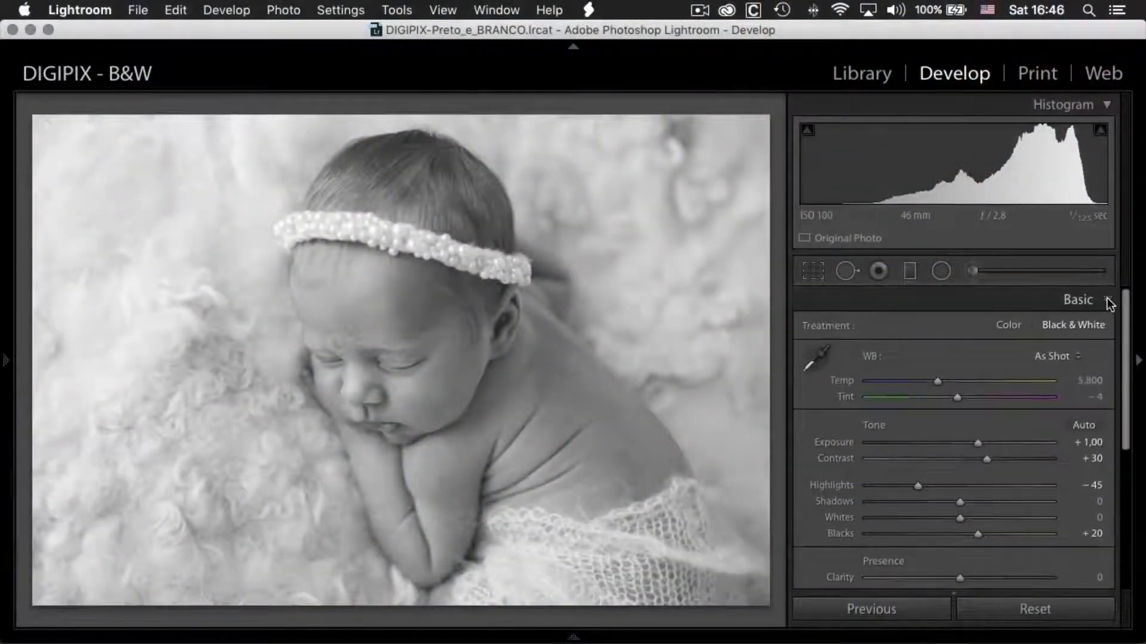
pyautogui.click(1108, 300)
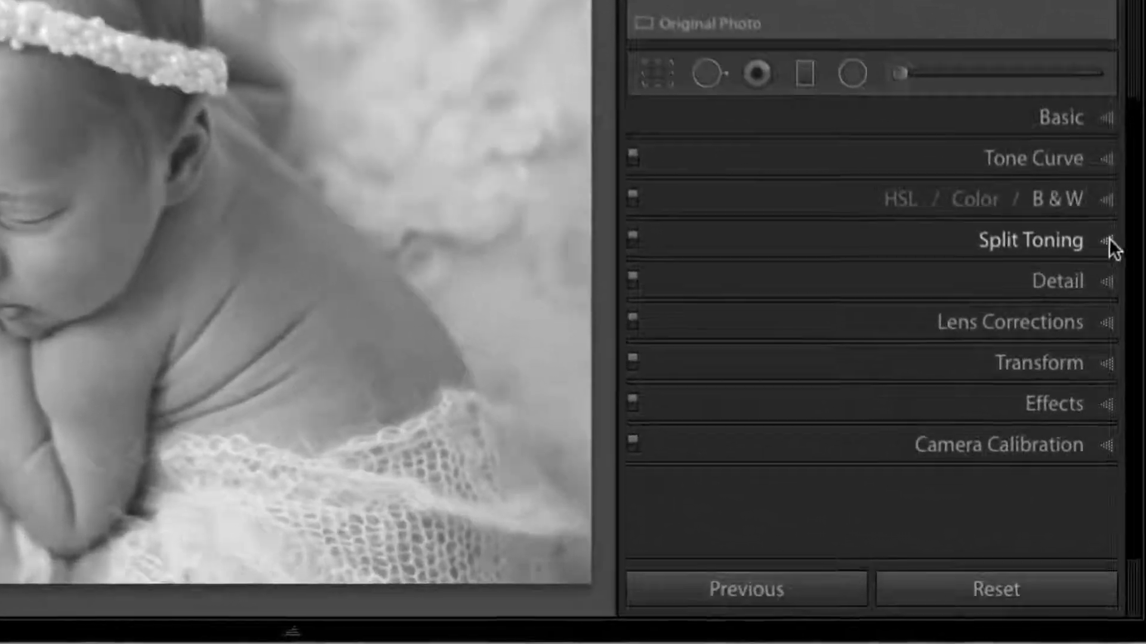
pyautogui.click(1108, 381)
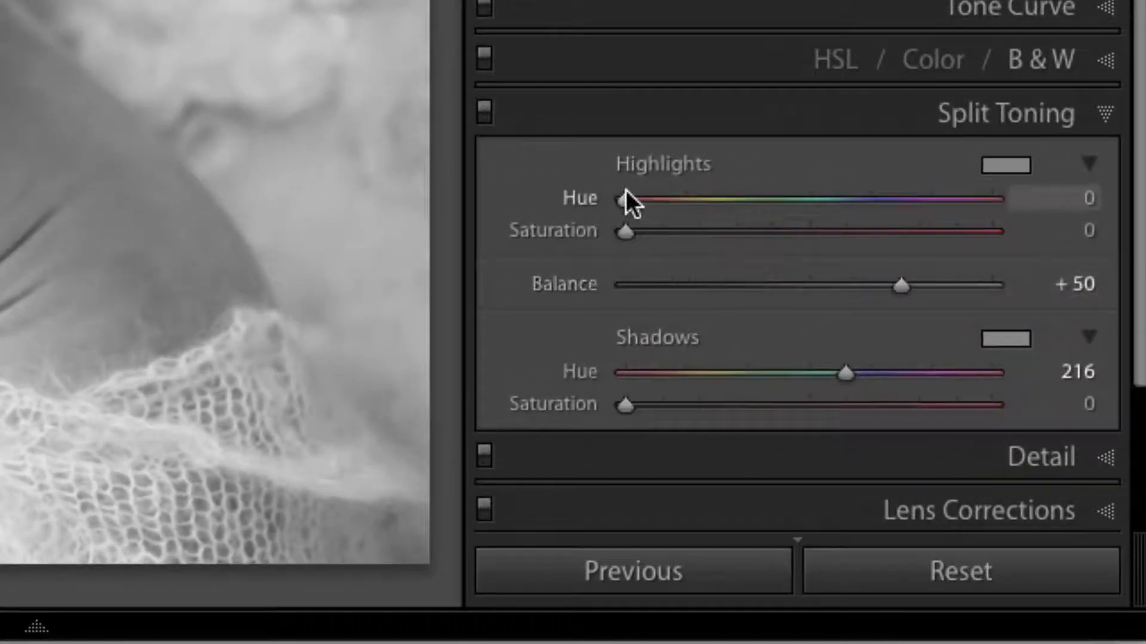
pyautogui.moveTo(625, 191); pyautogui.dragTo(768, 202)
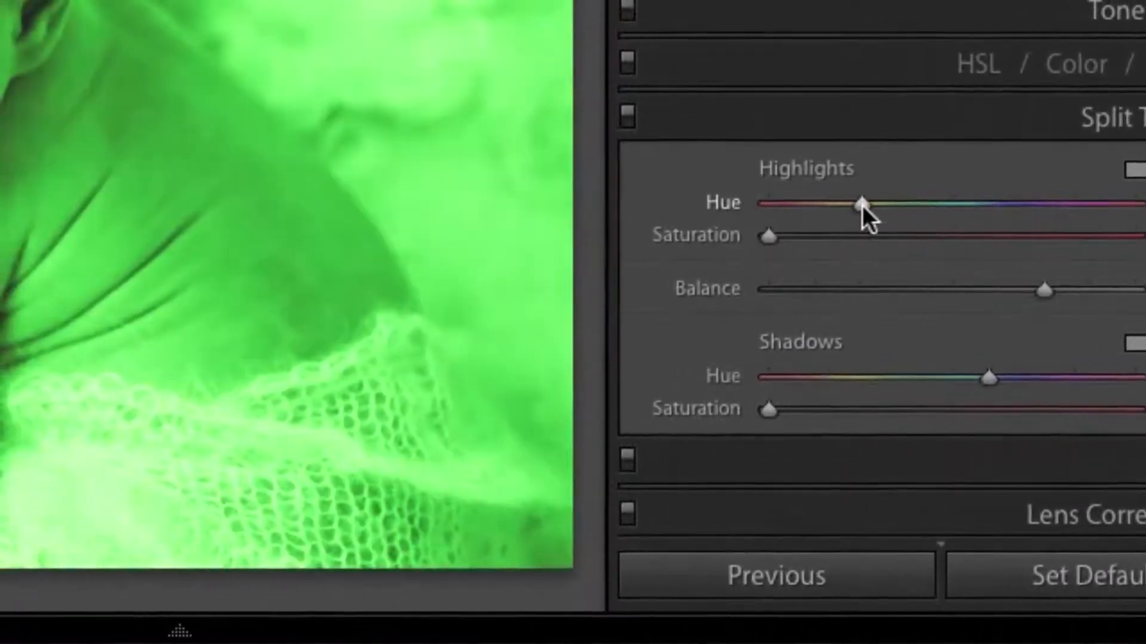
pyautogui.moveTo(862, 206); pyautogui.dragTo(808, 211)
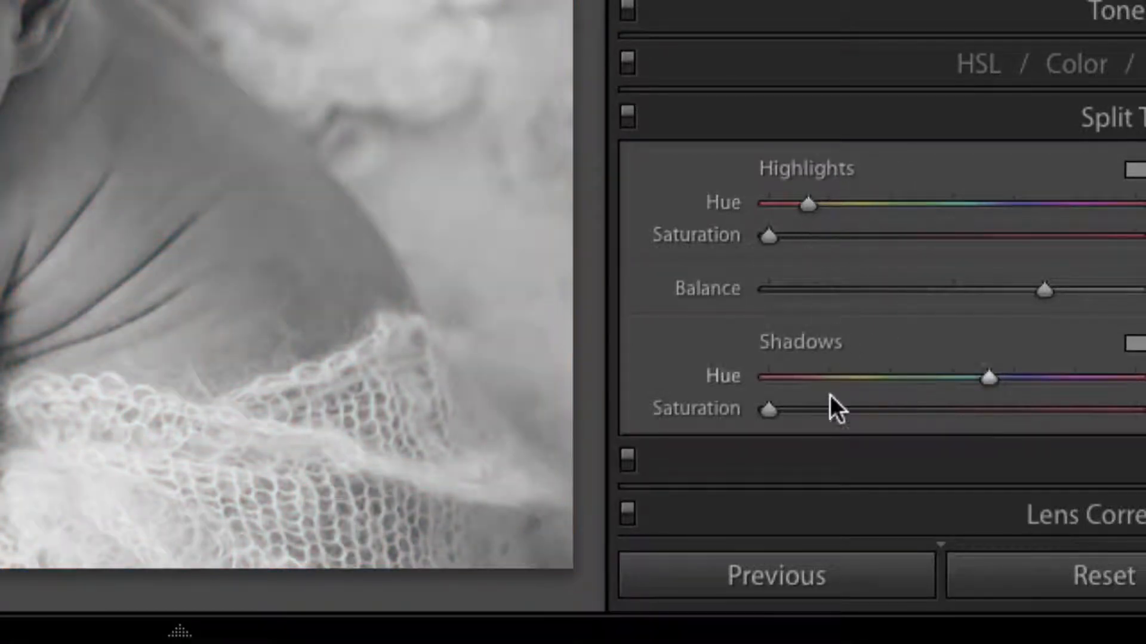
pyautogui.press('alt')
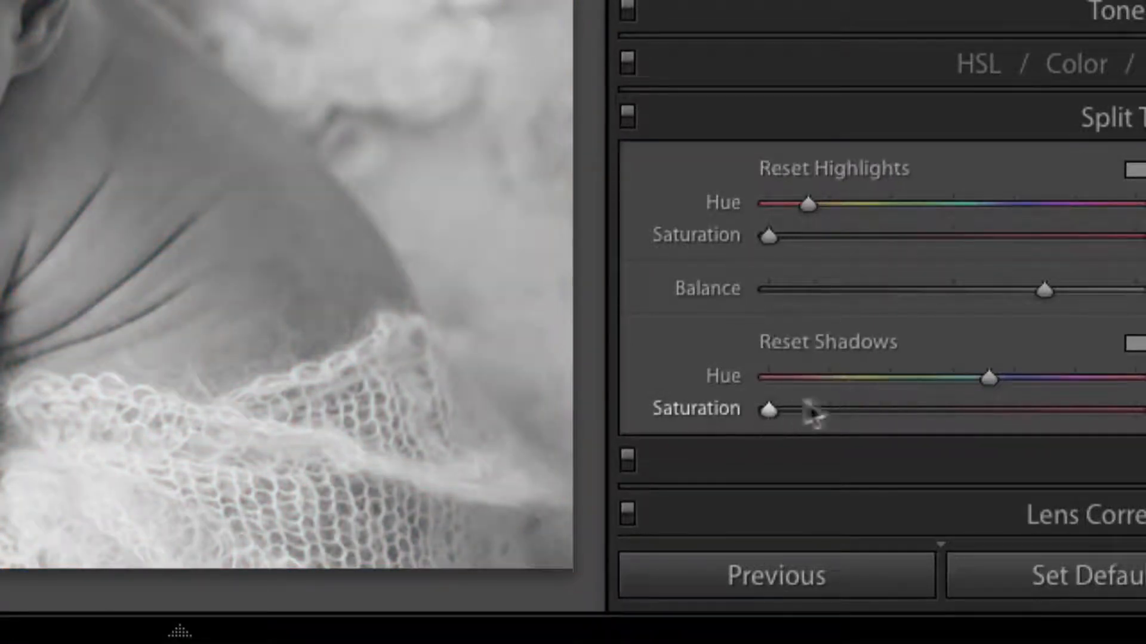
pyautogui.moveTo(988, 381); pyautogui.dragTo(820, 376)
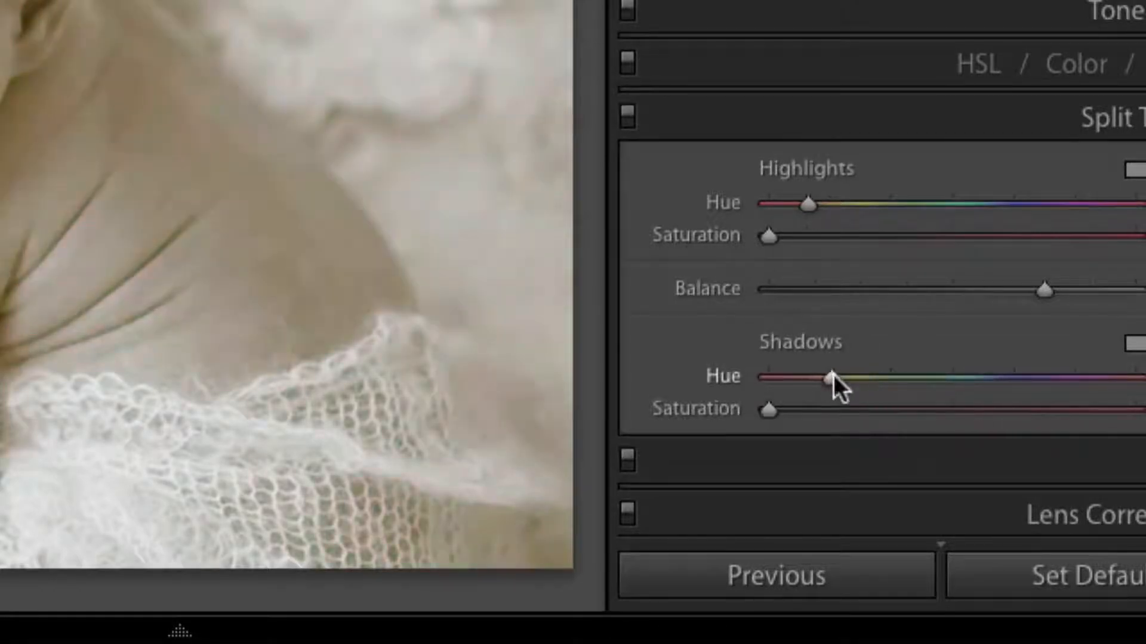
pyautogui.moveTo(962, 374); pyautogui.dragTo(984, 404)
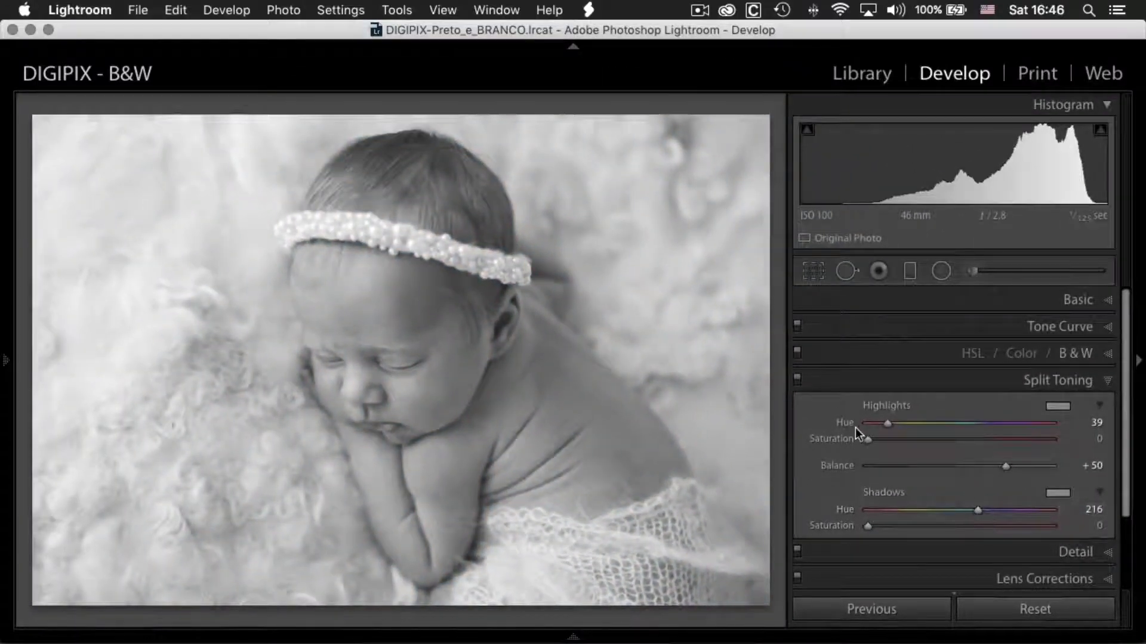
# Set the Split Toning highlights saturation to 42, shadows saturation to 83 and balance to +30.
pyautogui.moveTo(866, 440); pyautogui.dragTo(942, 445)
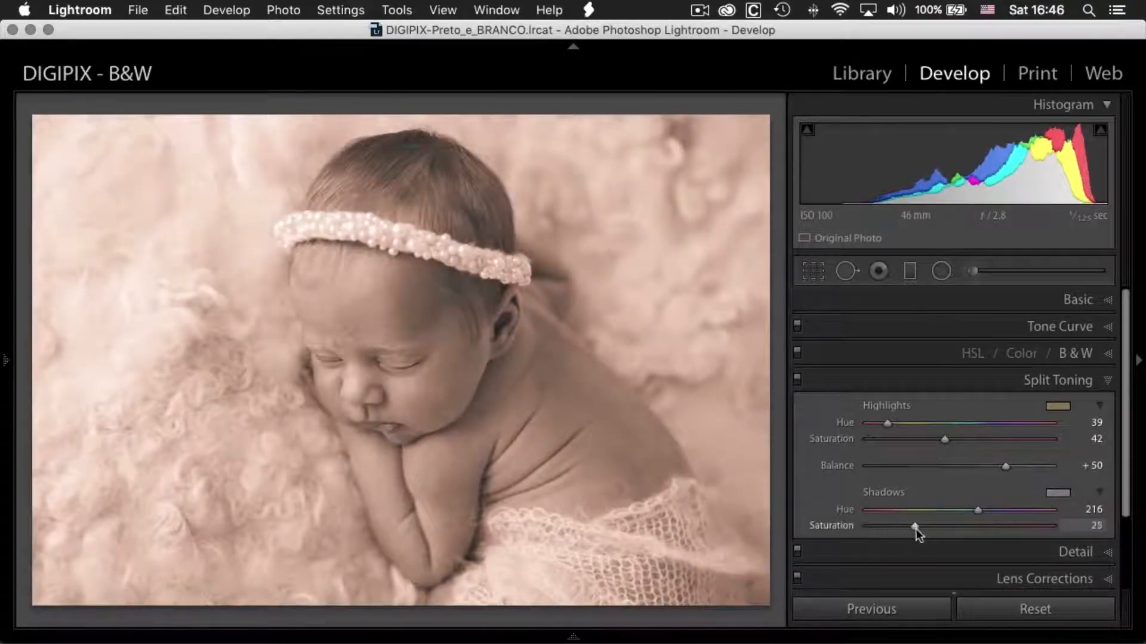
pyautogui.moveTo(969, 528); pyautogui.dragTo(990, 528)
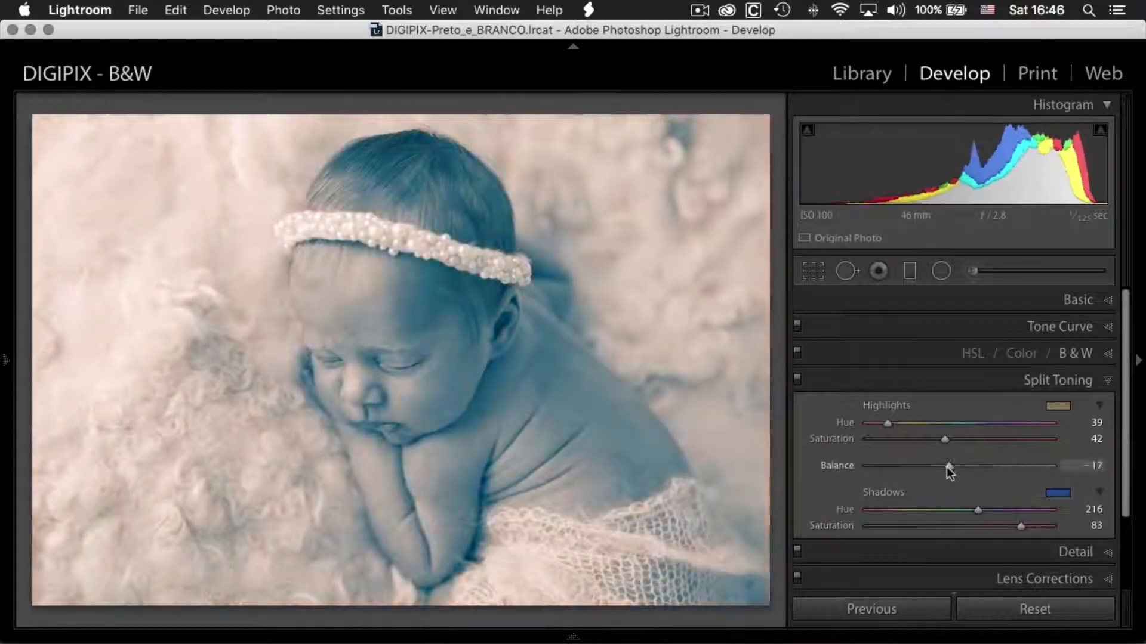
pyautogui.moveTo(920, 467); pyautogui.dragTo(987, 469)
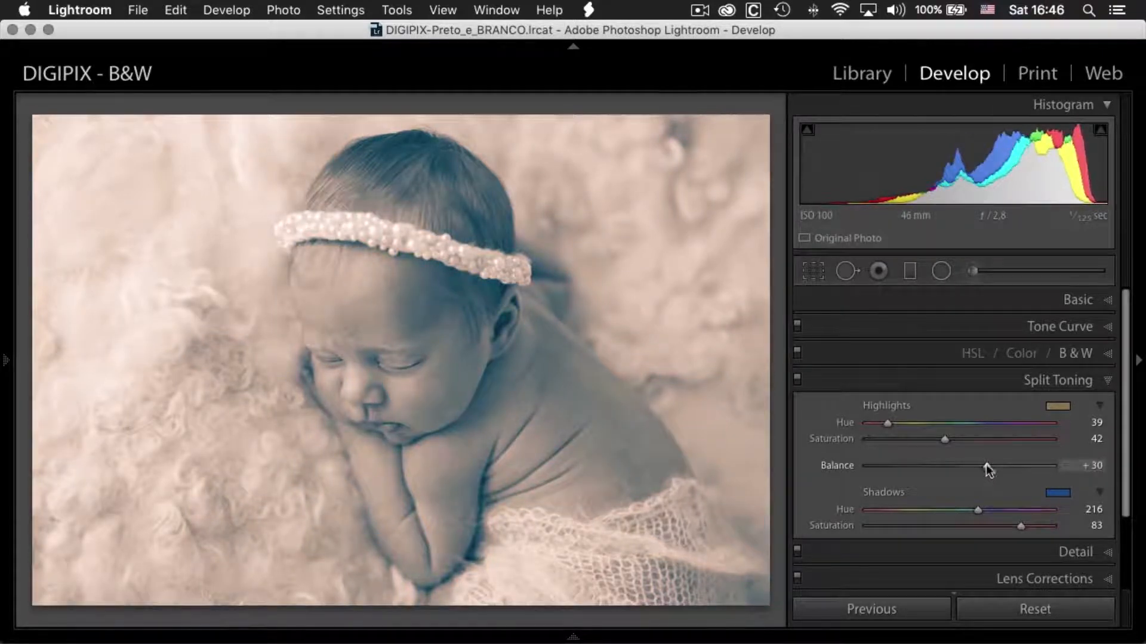
# Inspect the baby's closed eye up close and compare the split-toned second copy with its state before editing.
pyautogui.click(426, 364)
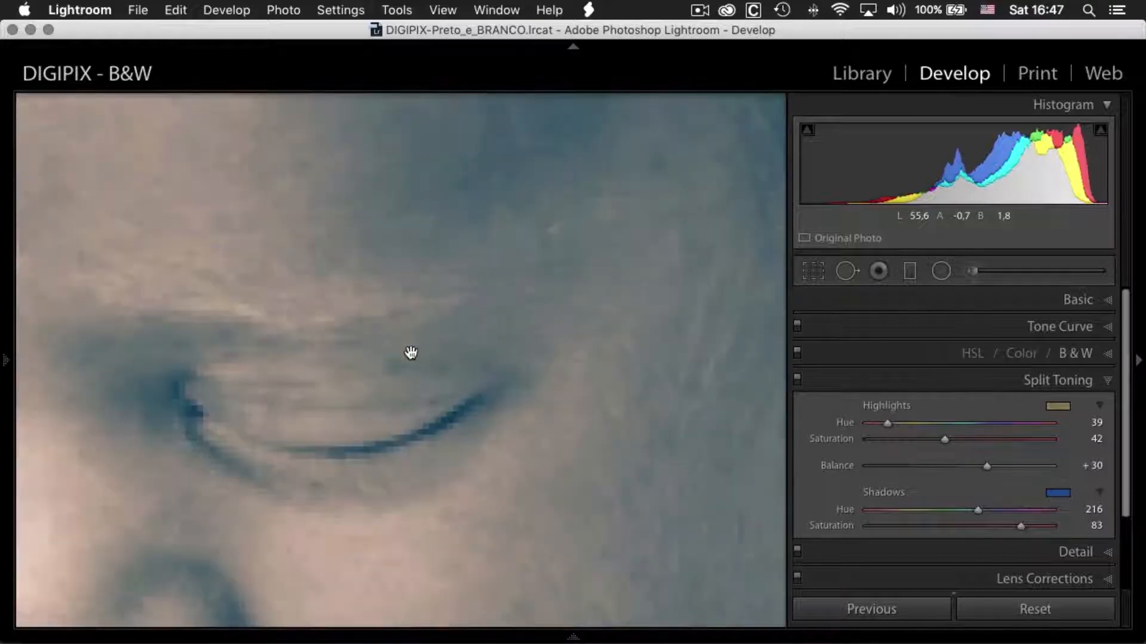
pyautogui.click(411, 352)
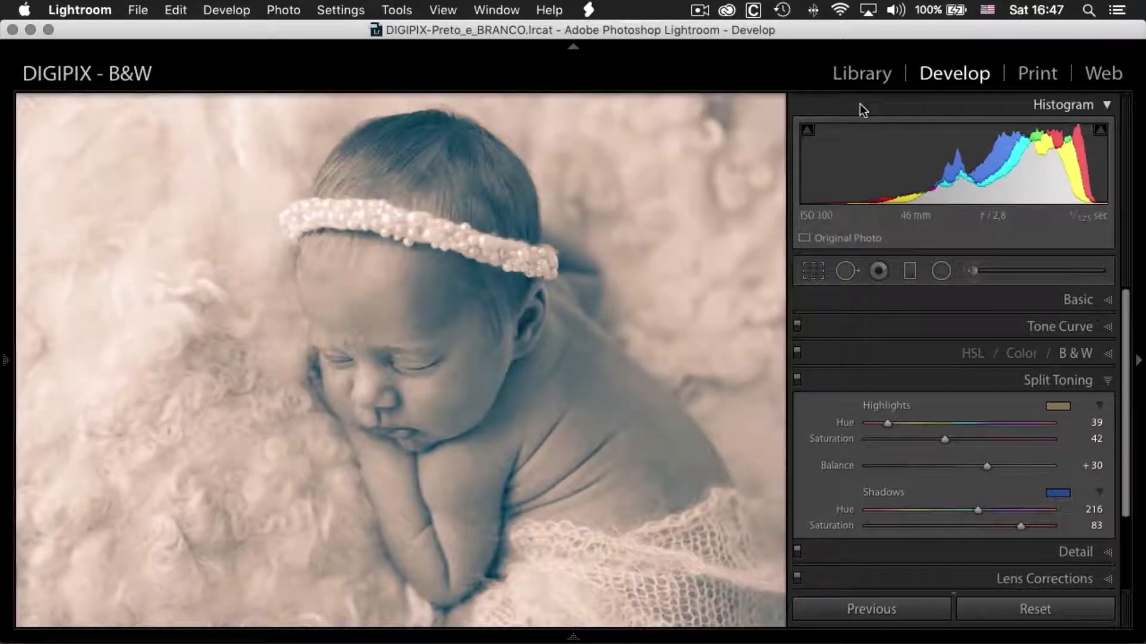
pyautogui.press('\\')
pyautogui.press('\\')
pyautogui.press('\\')
pyautogui.press('\\')
pyautogui.press('\\')
pyautogui.press('\\')
# In the Effects settings, set the second copy's post-crop vignetting style to Color Priority and its amount to -56.
pyautogui.scroll(-3, 1122, 362)
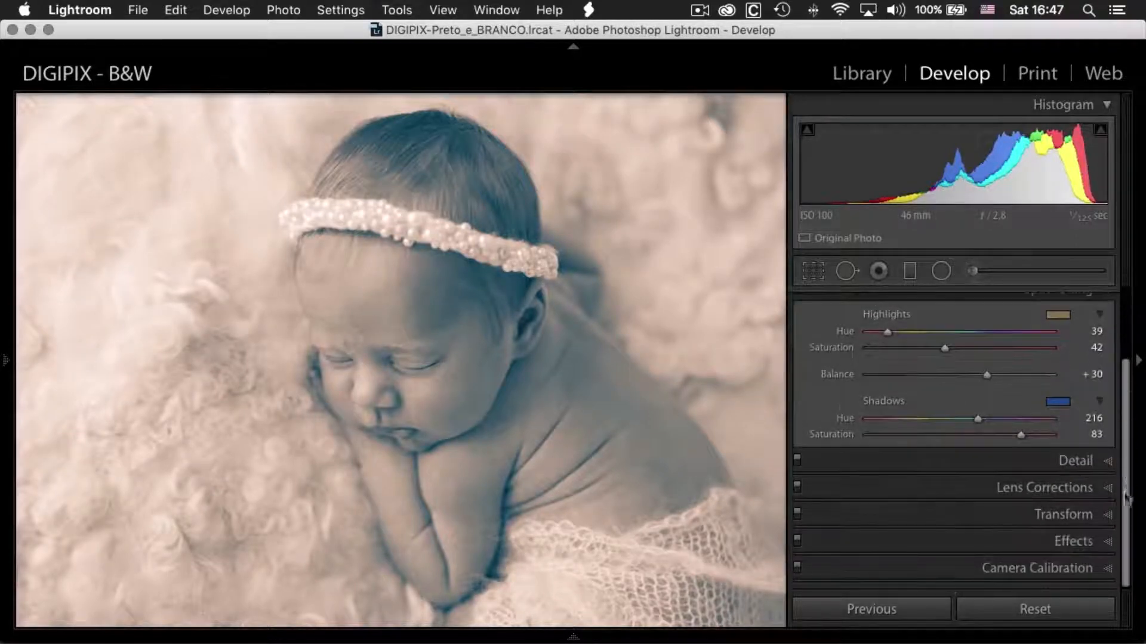
pyautogui.click(1109, 542)
pyautogui.scroll(-2, 1107, 539)
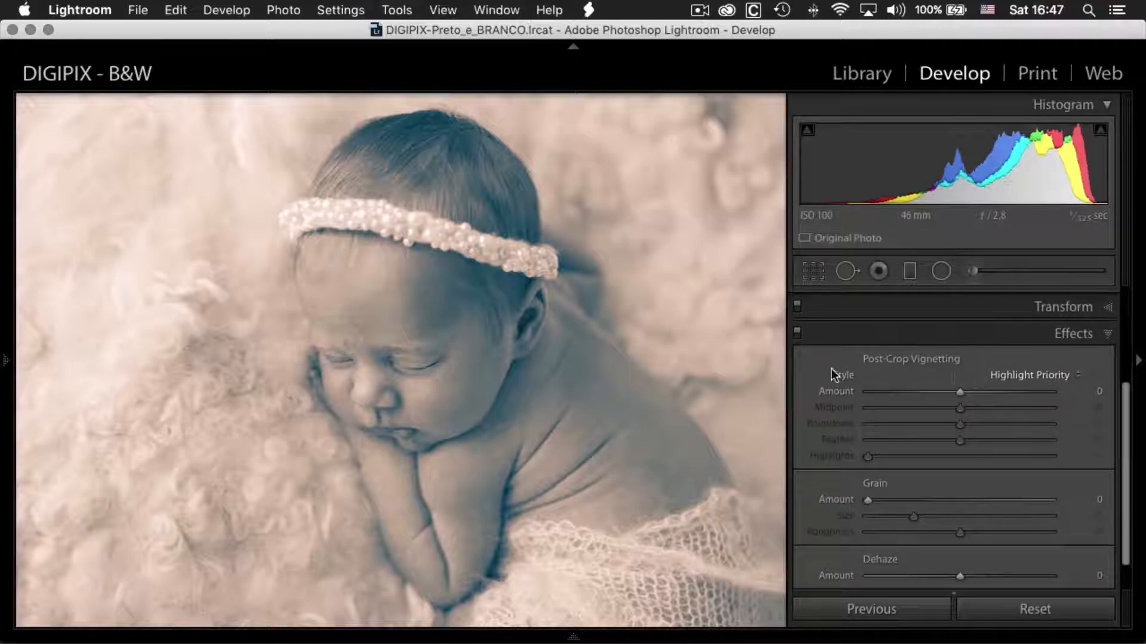
pyautogui.click(1051, 383)
pyautogui.click(1040, 385)
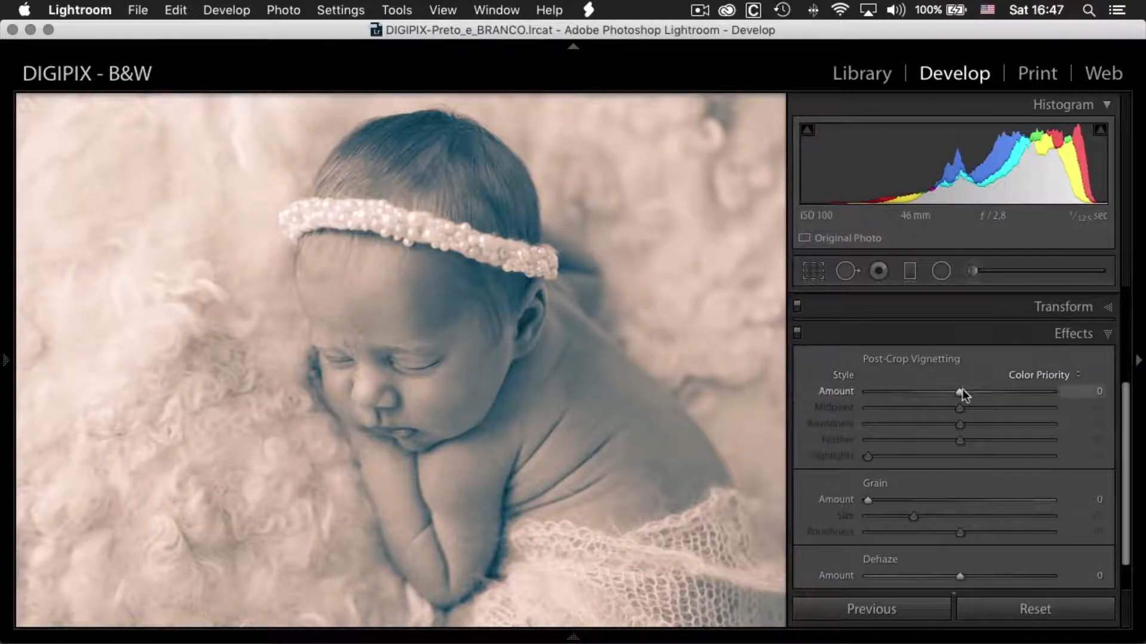
pyautogui.moveTo(958, 392); pyautogui.dragTo(910, 394)
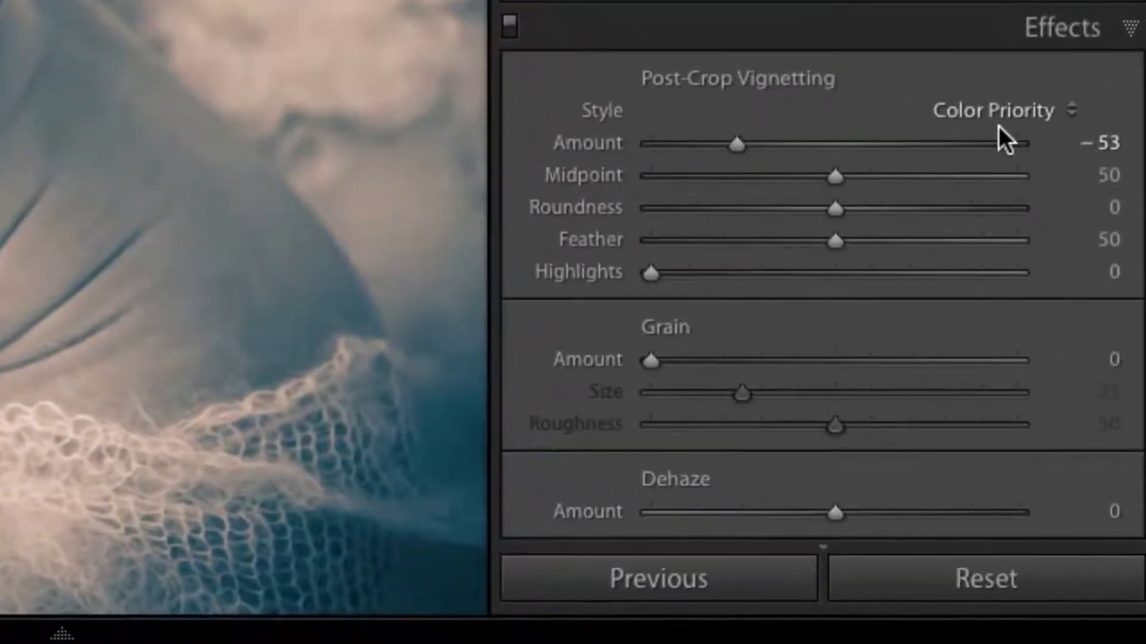
pyautogui.moveTo(760, 142); pyautogui.dragTo(731, 142)
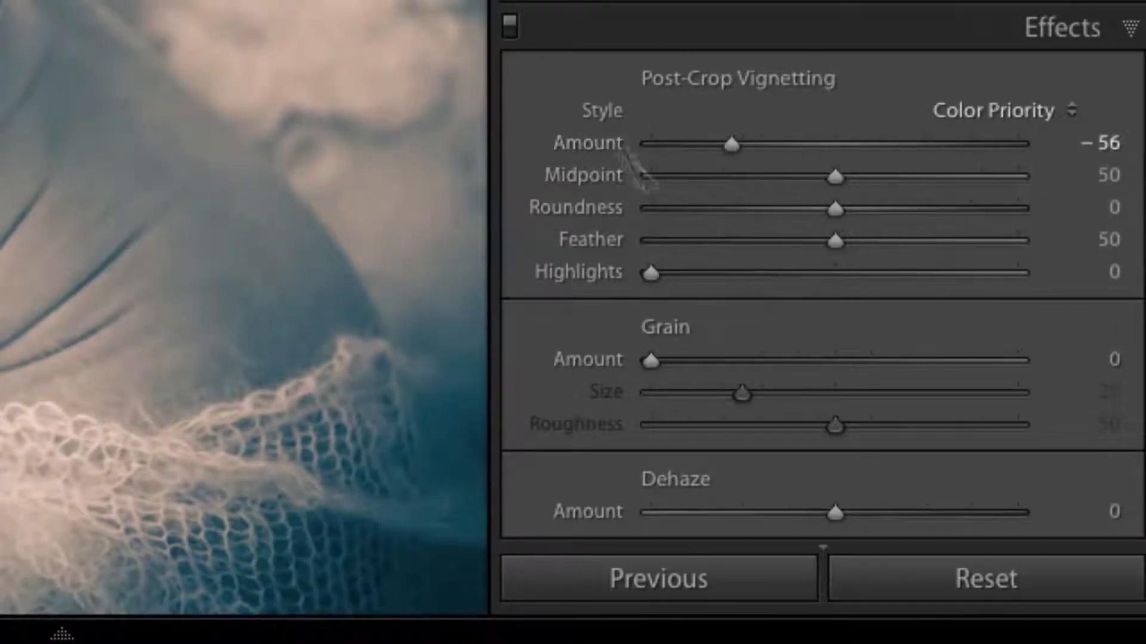
# Set the post-crop vignette's midpoint to 55 and its feather to 100.
pyautogui.moveTo(834, 176)
pyautogui.mouseDown()
pyautogui.moveTo(685, 178)
pyautogui.moveTo(853, 179)
pyautogui.mouseUp()
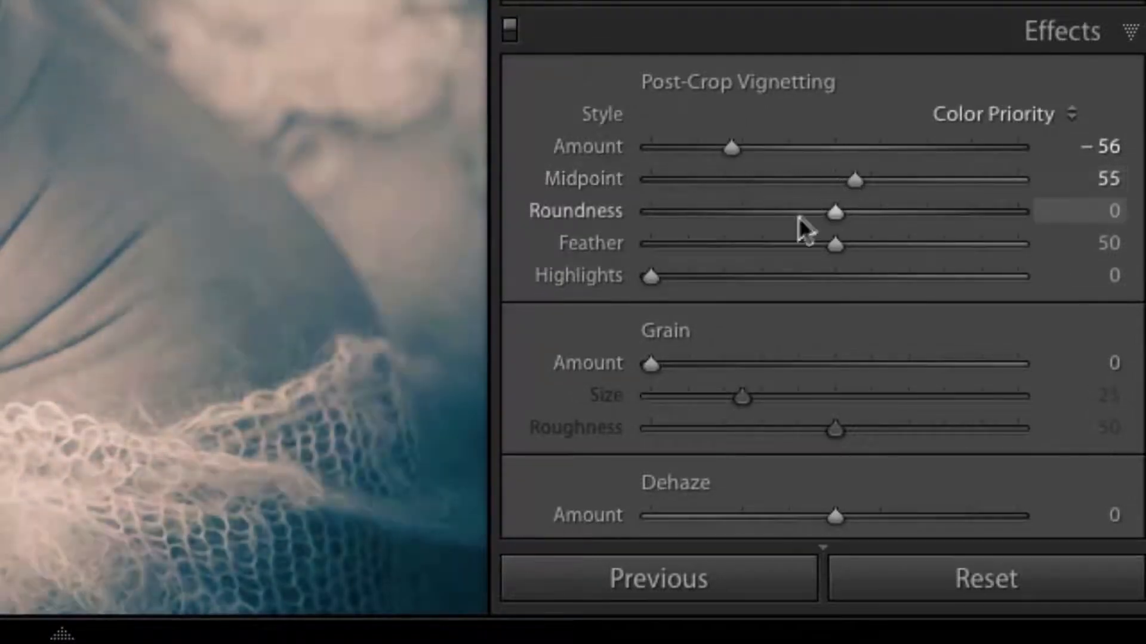
pyautogui.moveTo(836, 245); pyautogui.dragTo(1025, 245)
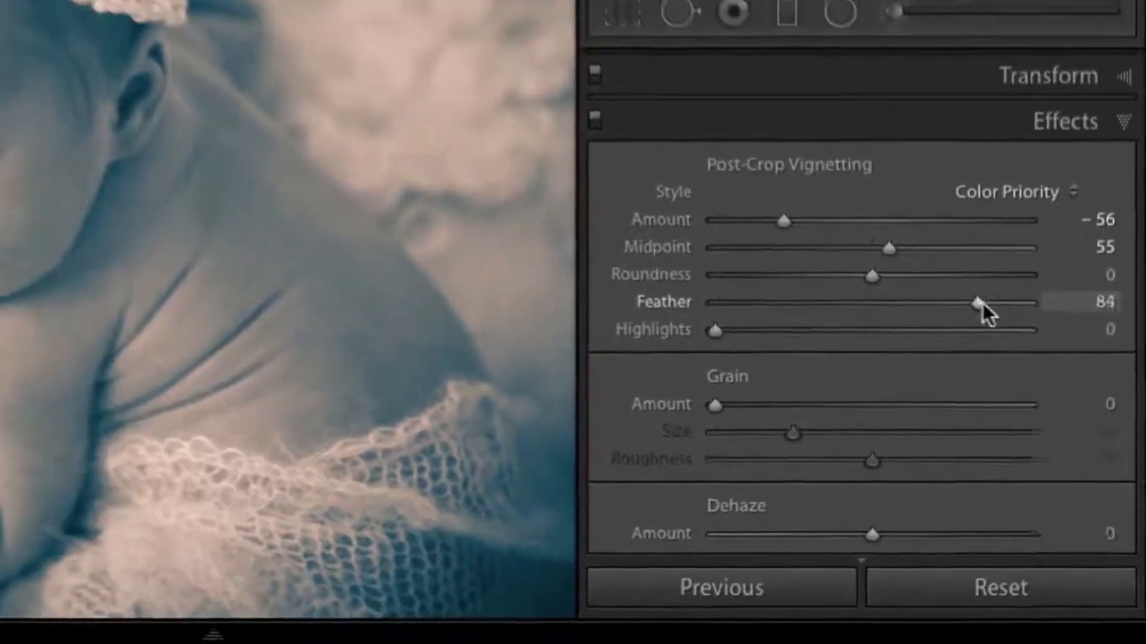
pyautogui.moveTo(1032, 357); pyautogui.dragTo(1055, 361)
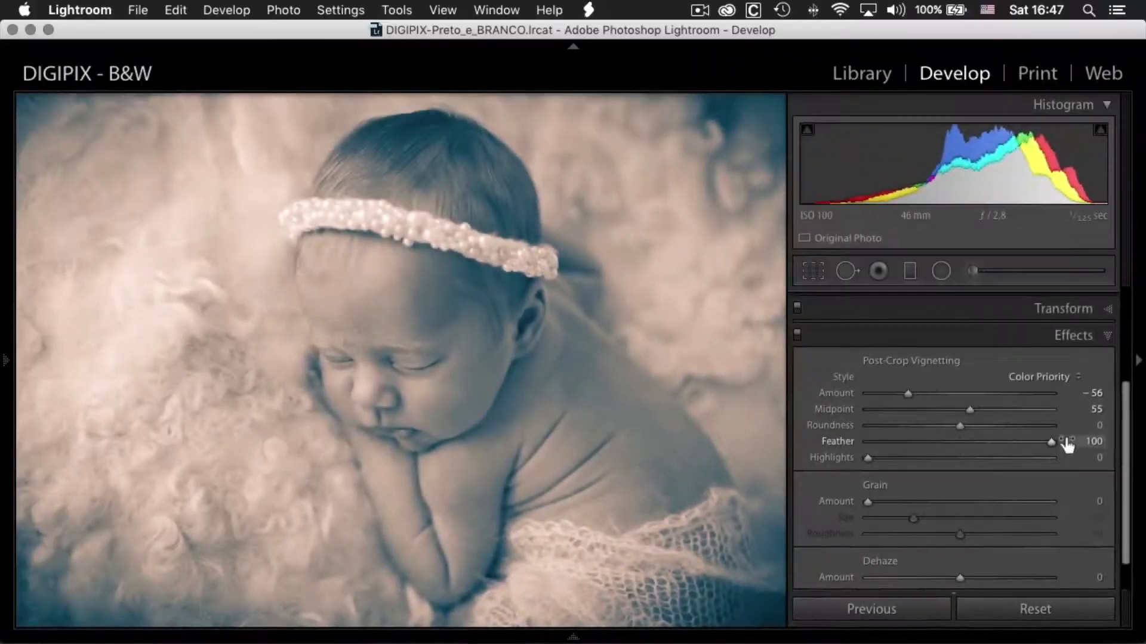
# Compare the second copy with its state before editing and set the vignette amount to -43.
pyautogui.press('\\')
pyautogui.press('\\')
pyautogui.press('\\')
pyautogui.press('\\')
pyautogui.press('\\')
pyautogui.press('\\')
pyautogui.moveTo(908, 393); pyautogui.dragTo(920, 393)
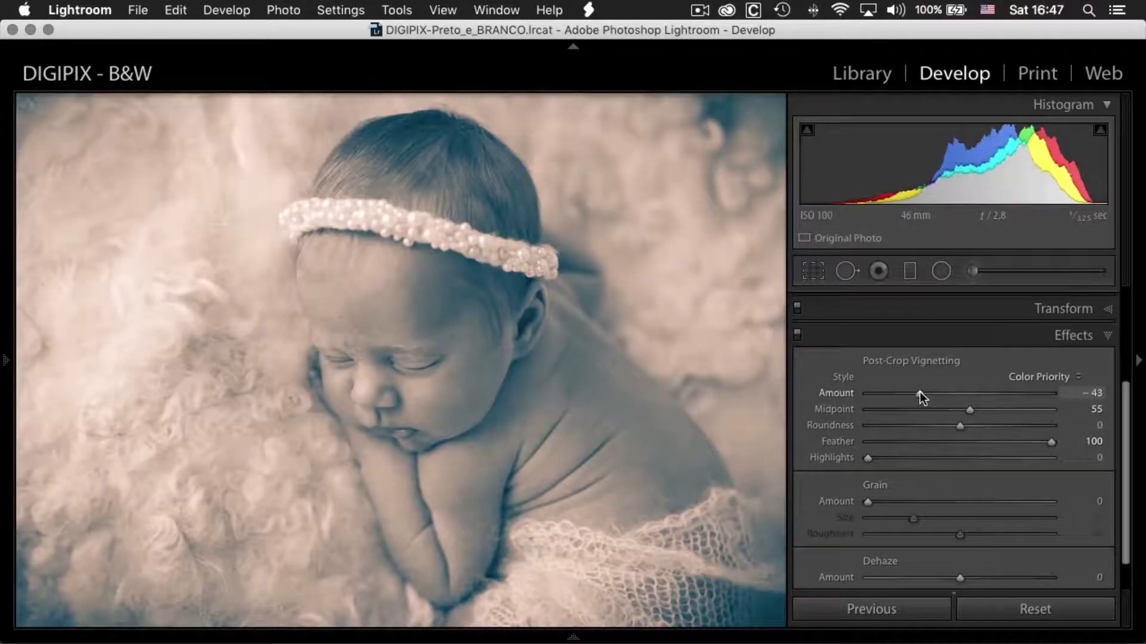
pyautogui.press('\\')
pyautogui.press('\\')
# Open the third virtual copy of the baby photo in the Develop module and apply the 05 Black & White Vintage preset.
pyautogui.press('g')
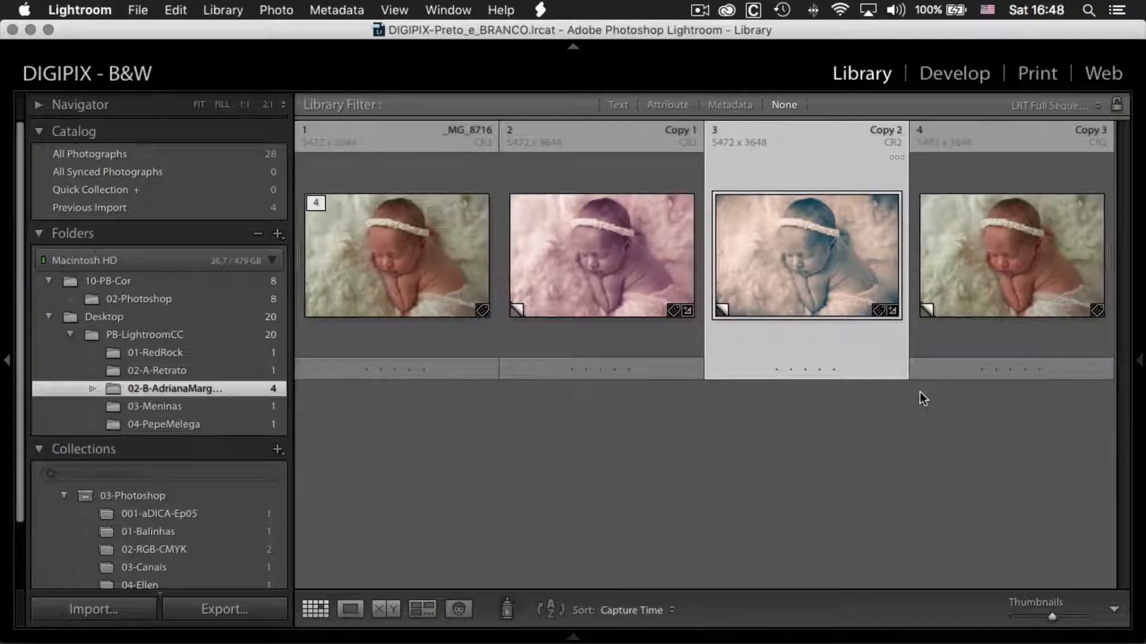
pyautogui.click(1022, 260)
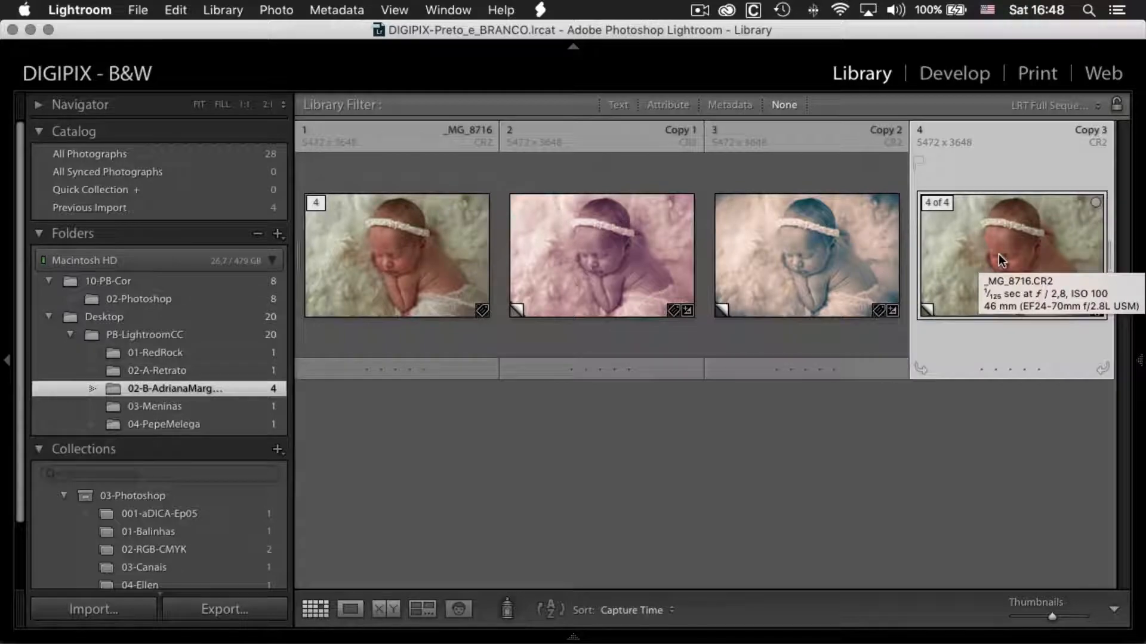
pyautogui.press('d')
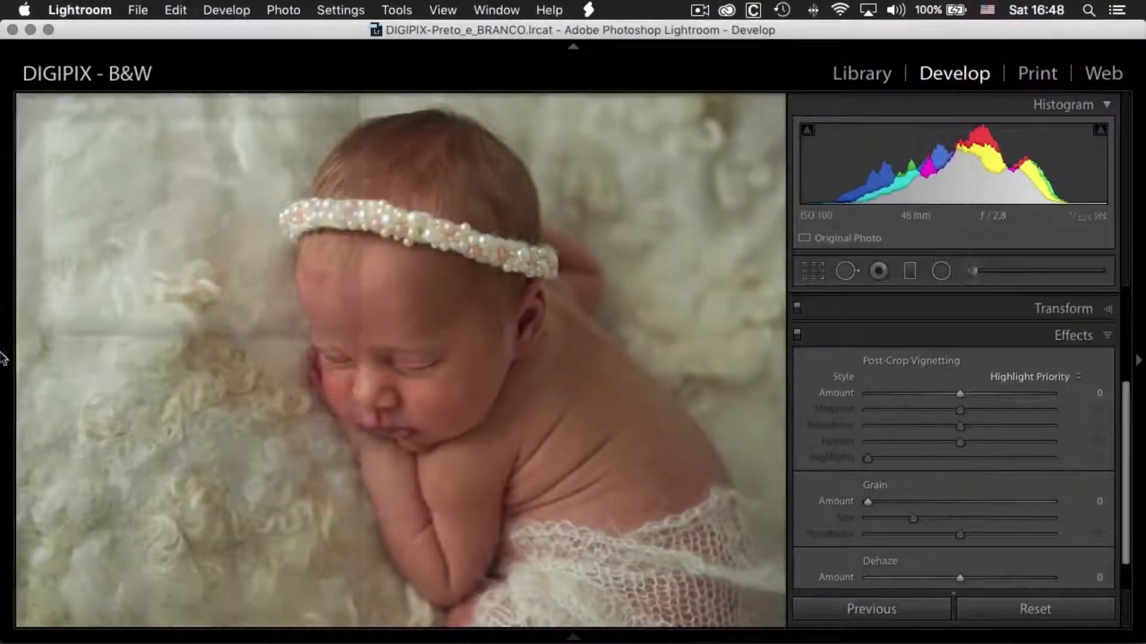
pyautogui.click(8, 364)
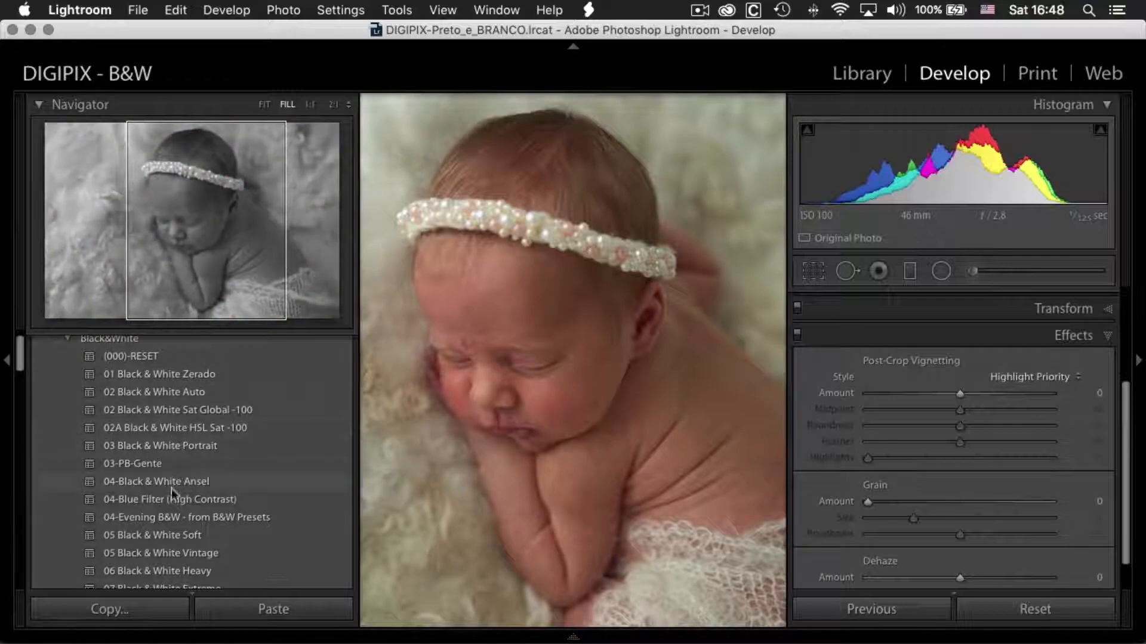
pyautogui.click(167, 552)
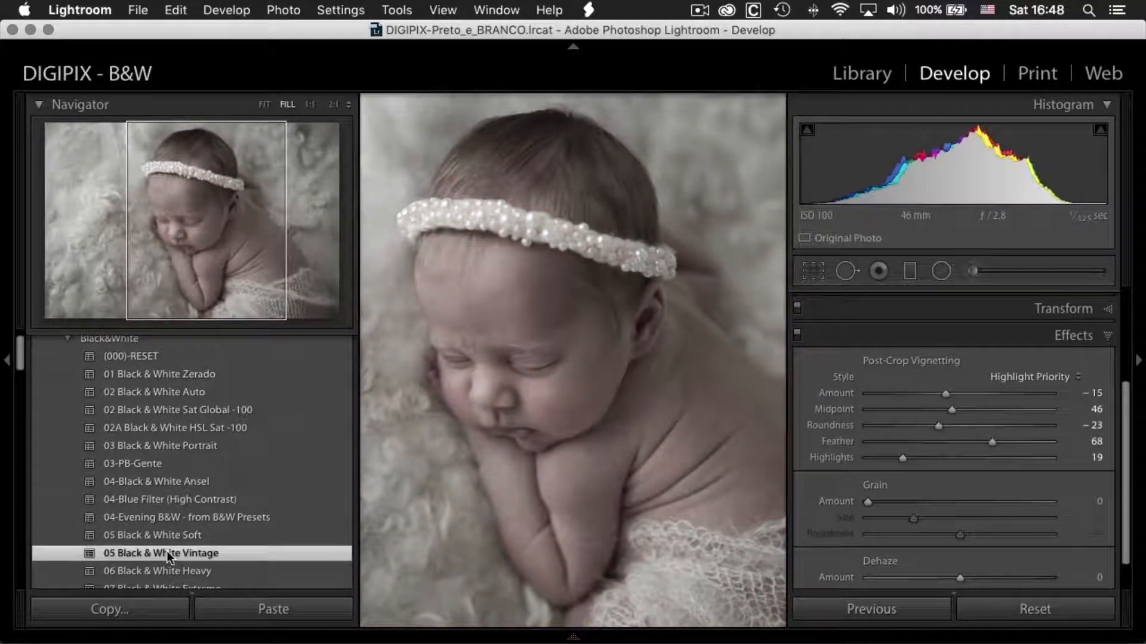
pyautogui.click(8, 363)
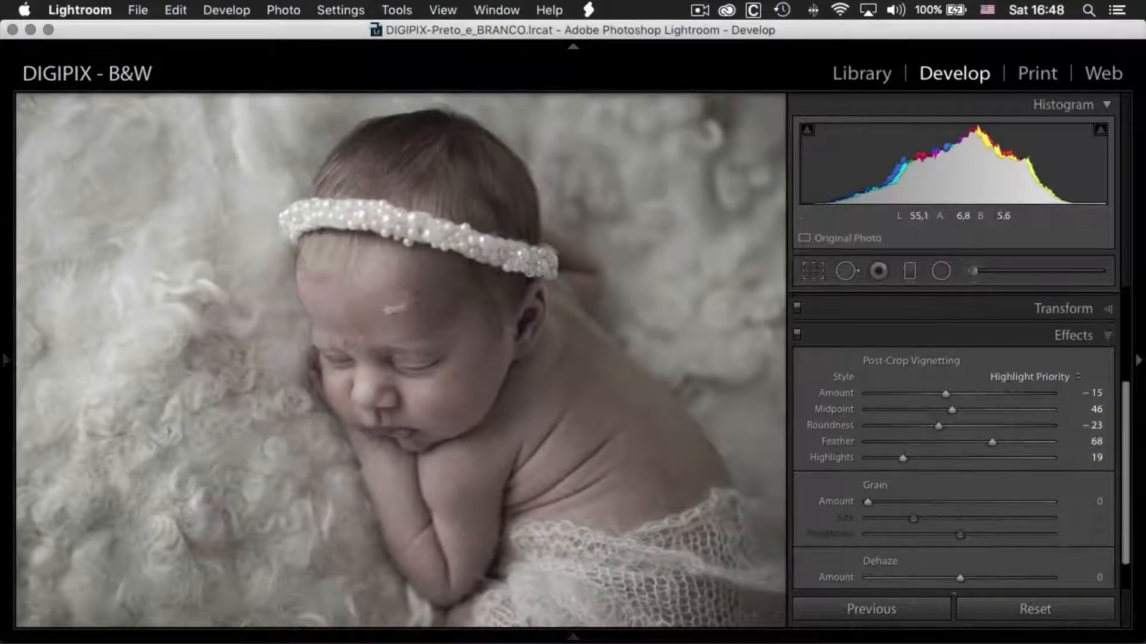
# Set the third copy's Dehaze amount to -10 and its Whites to +48.
pyautogui.scroll(-2, 955, 466)
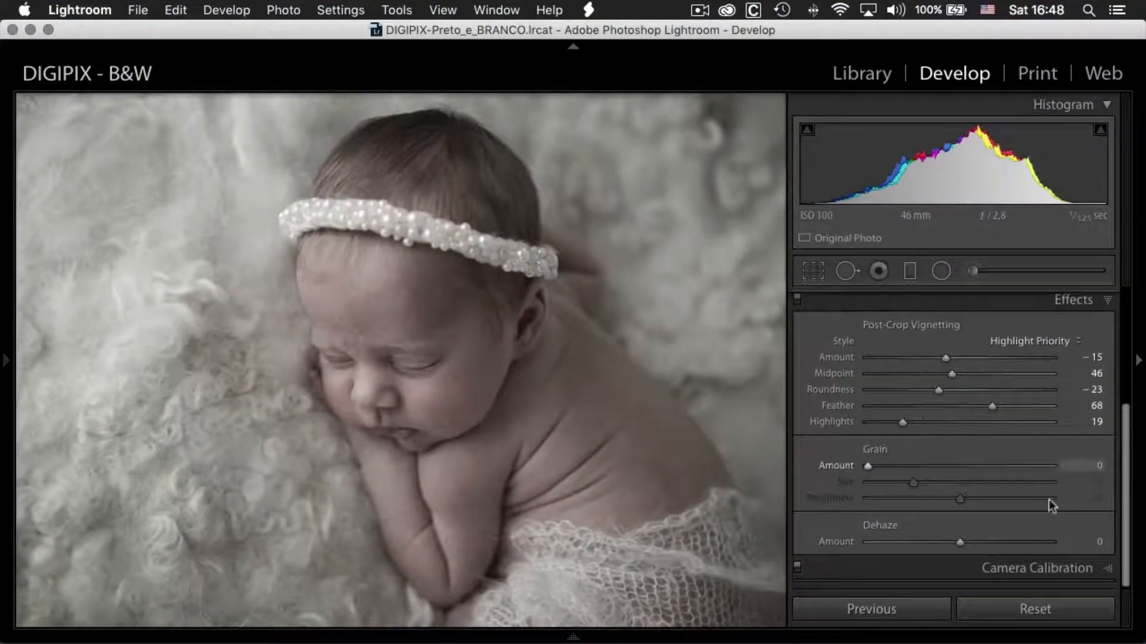
pyautogui.moveTo(959, 542); pyautogui.dragTo(869, 489)
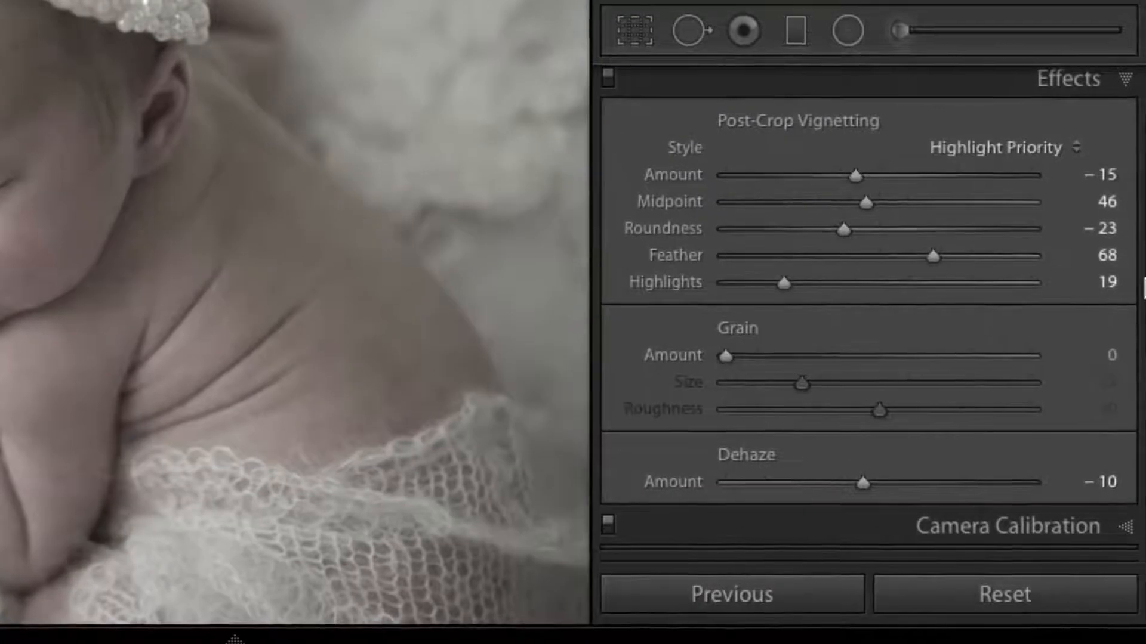
pyautogui.moveTo(1145, 282); pyautogui.dragTo(1145, 90)
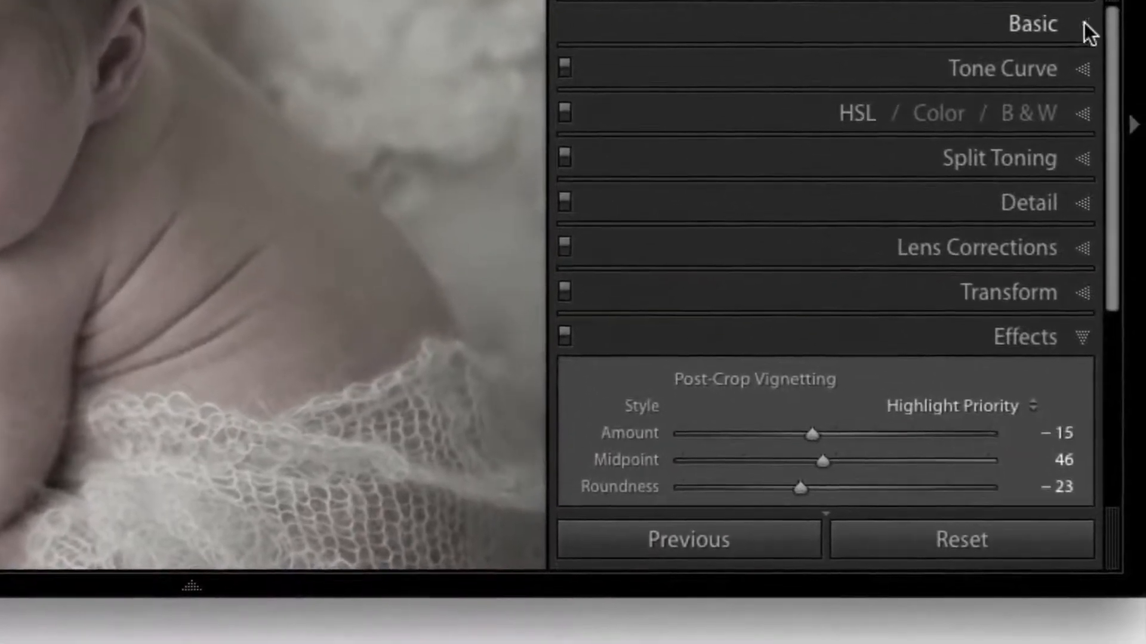
pyautogui.click(1085, 27)
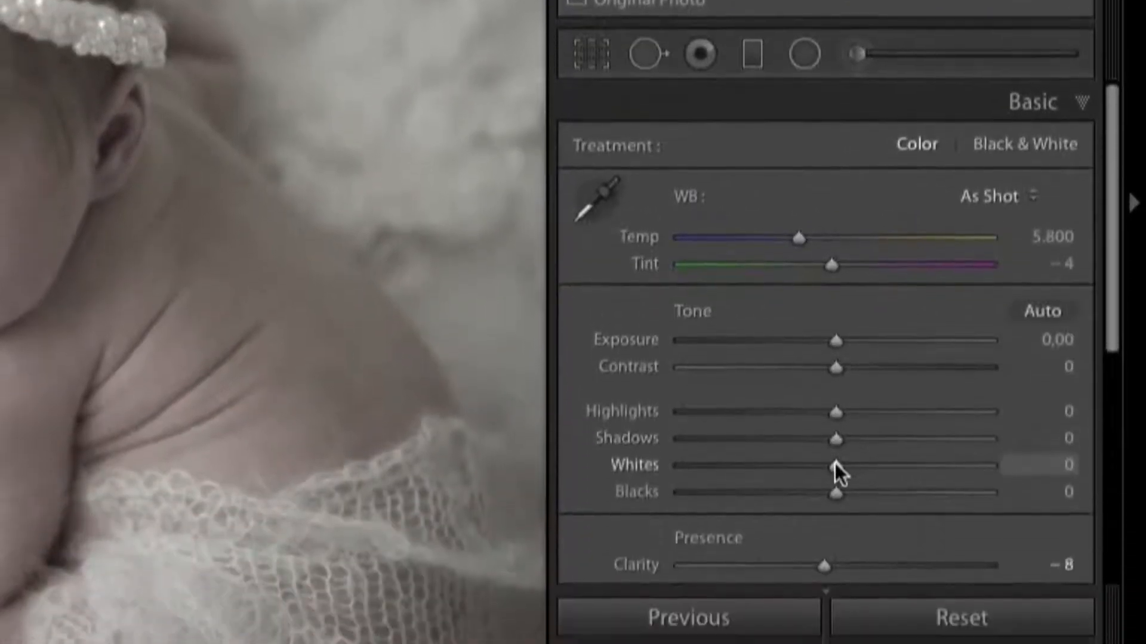
pyautogui.moveTo(836, 643); pyautogui.dragTo(840, 643)
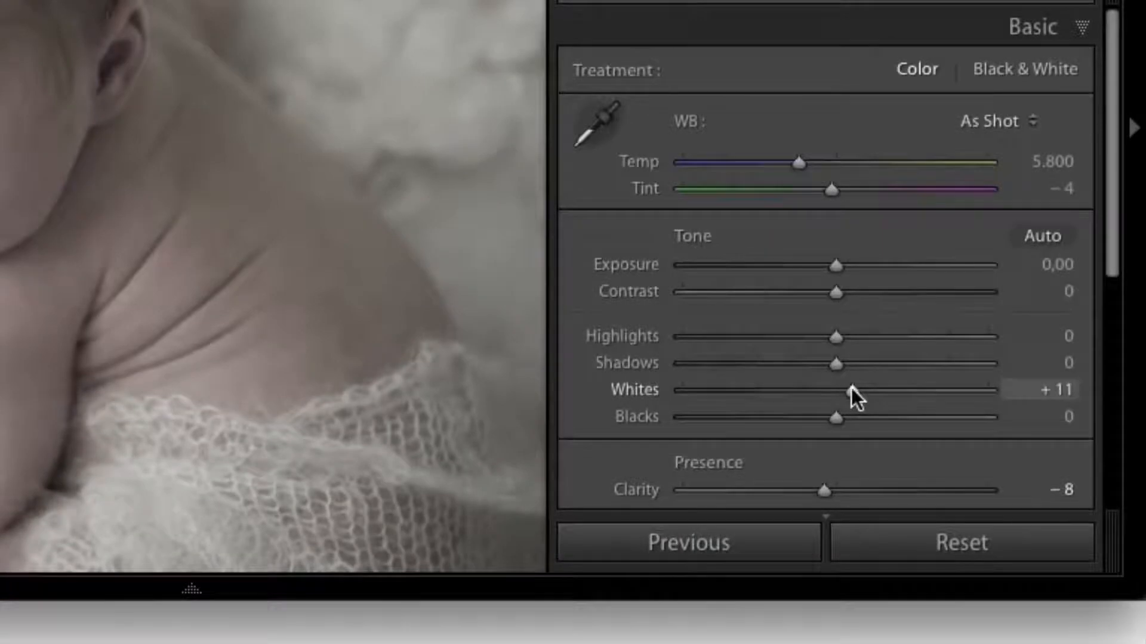
pyautogui.moveTo(899, 388); pyautogui.dragTo(917, 377)
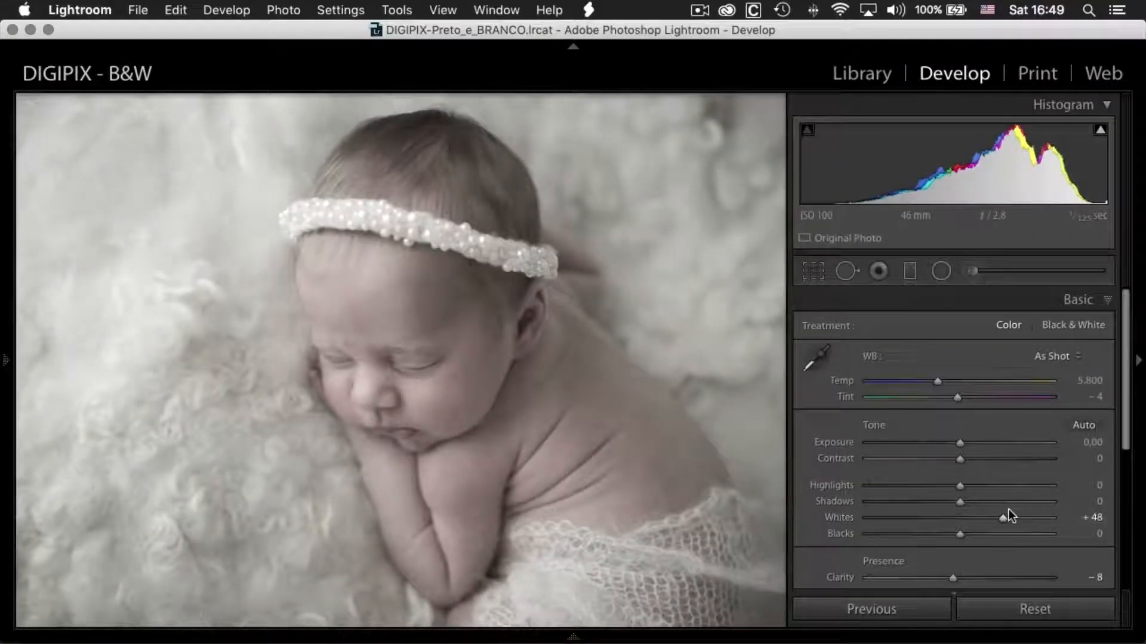
# Compare the vintage-toned third copy with its state before editing.
pyautogui.press('\\')
pyautogui.press('\\')
pyautogui.press('\\')
pyautogui.press('\\')
pyautogui.press('\\')
pyautogui.press('\\')
# Review the baby photo's three toned copies and the original one by one at large size in the Library.
pyautogui.press('g')
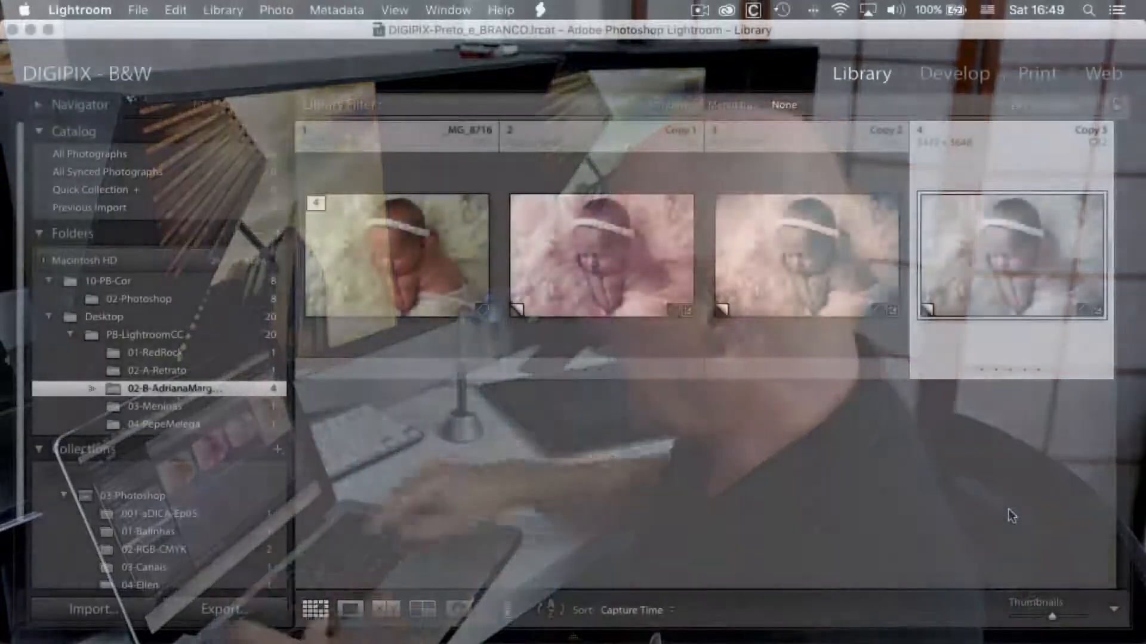
pyautogui.press('e')
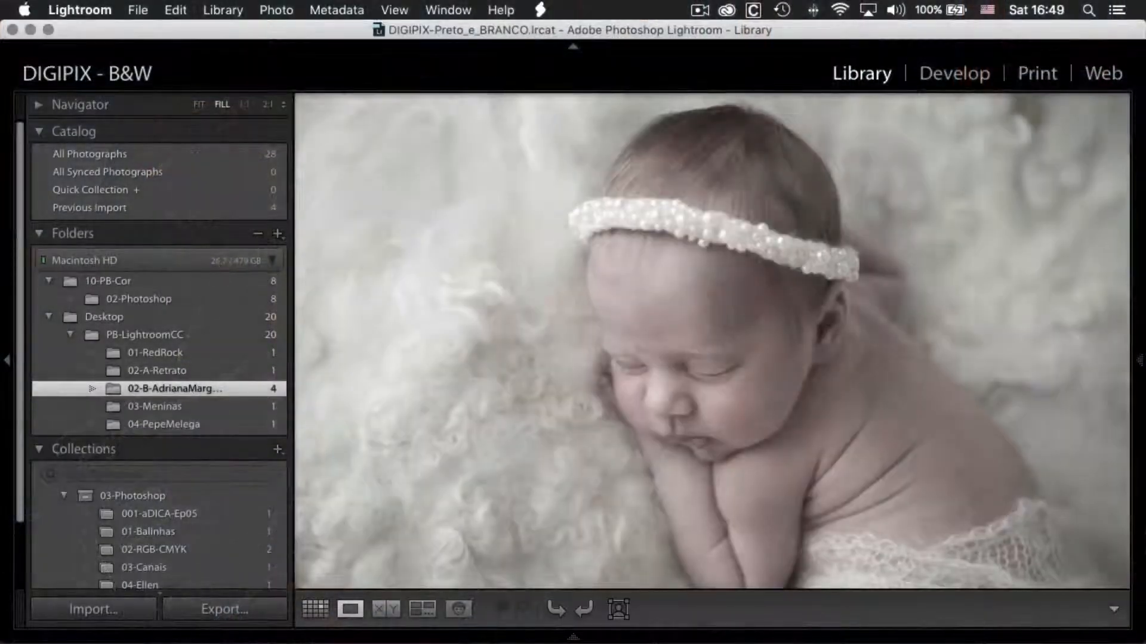
pyautogui.press('Left')
pyautogui.press('Left')
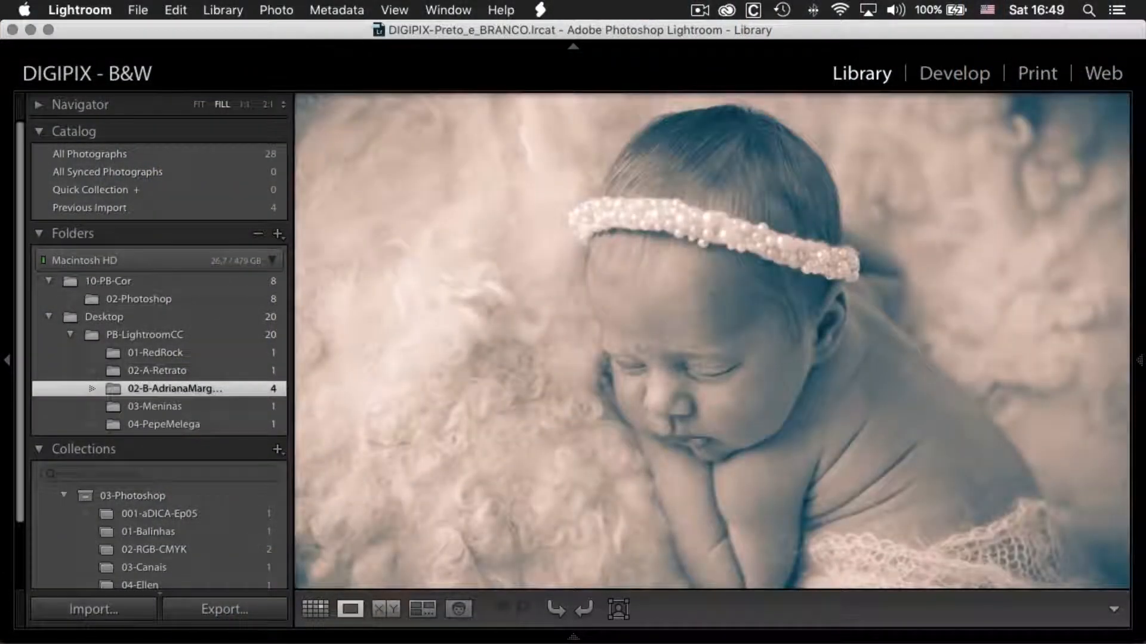
pyautogui.press('Left')
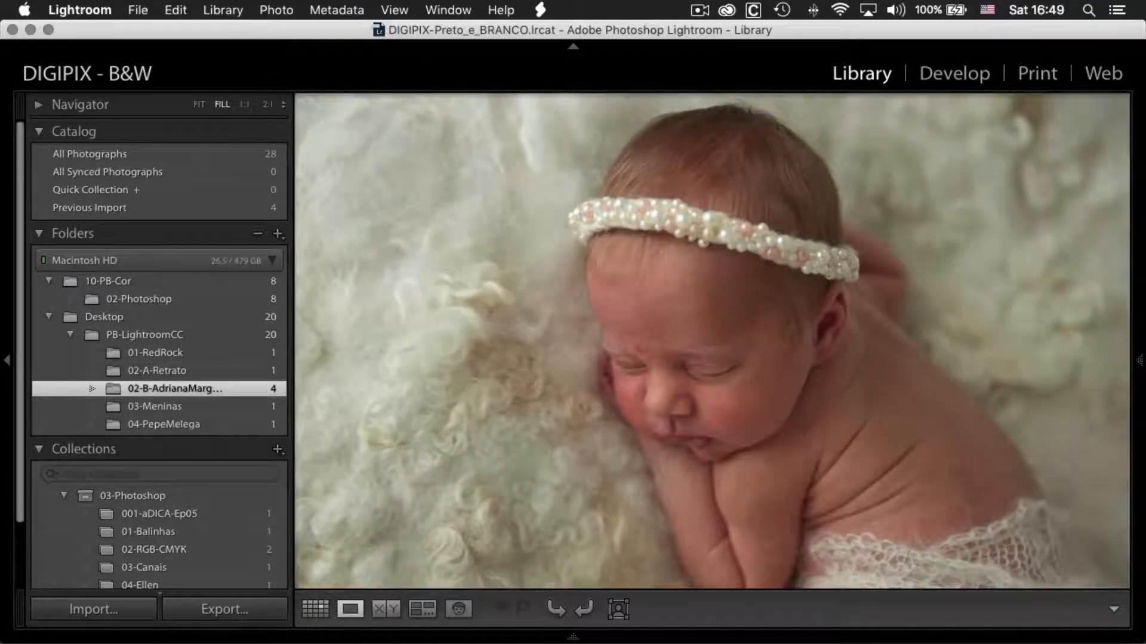
pyautogui.press('super+minus')
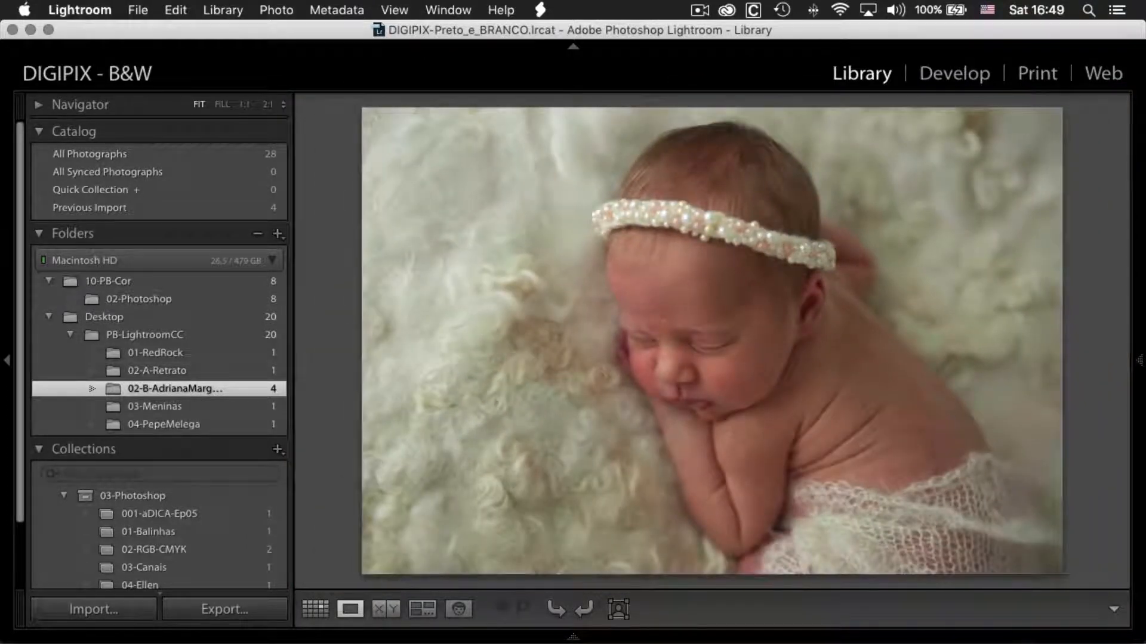
pyautogui.press('g')
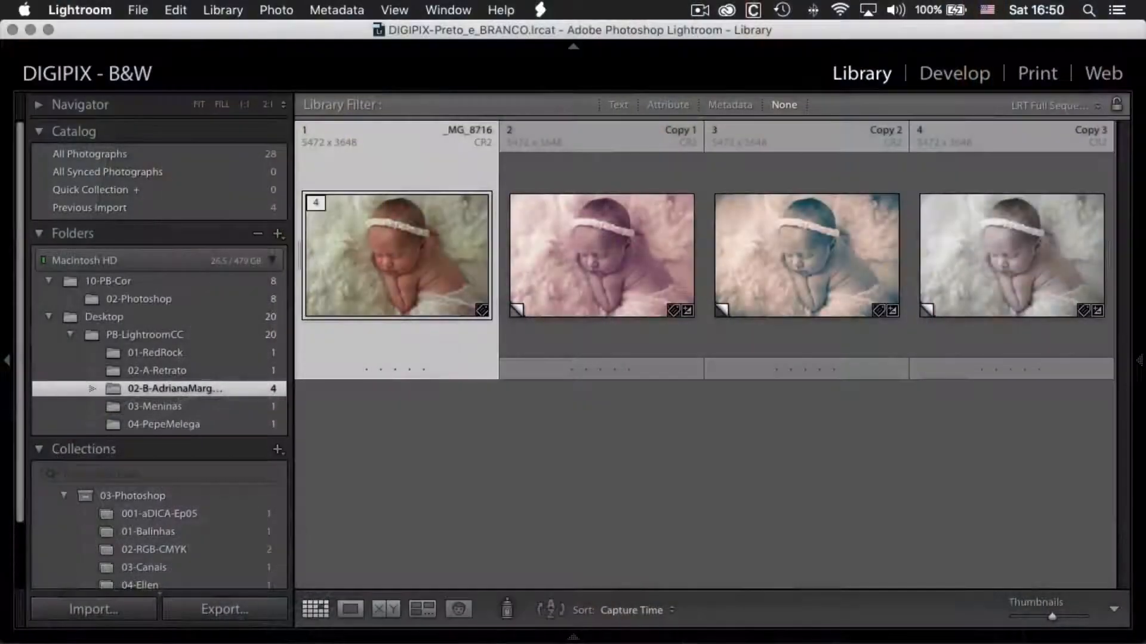
# Open the photo of the two girls from the 03-Meninas folder at large size and inspect their patterned dresses up close.
pyautogui.click(179, 406)
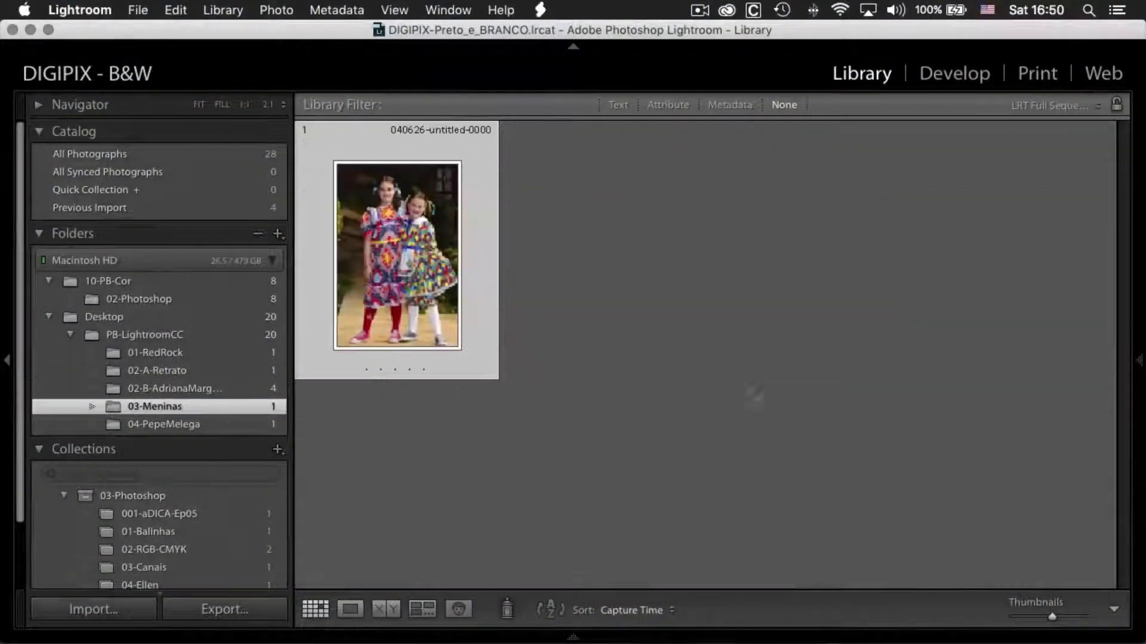
pyautogui.press('e')
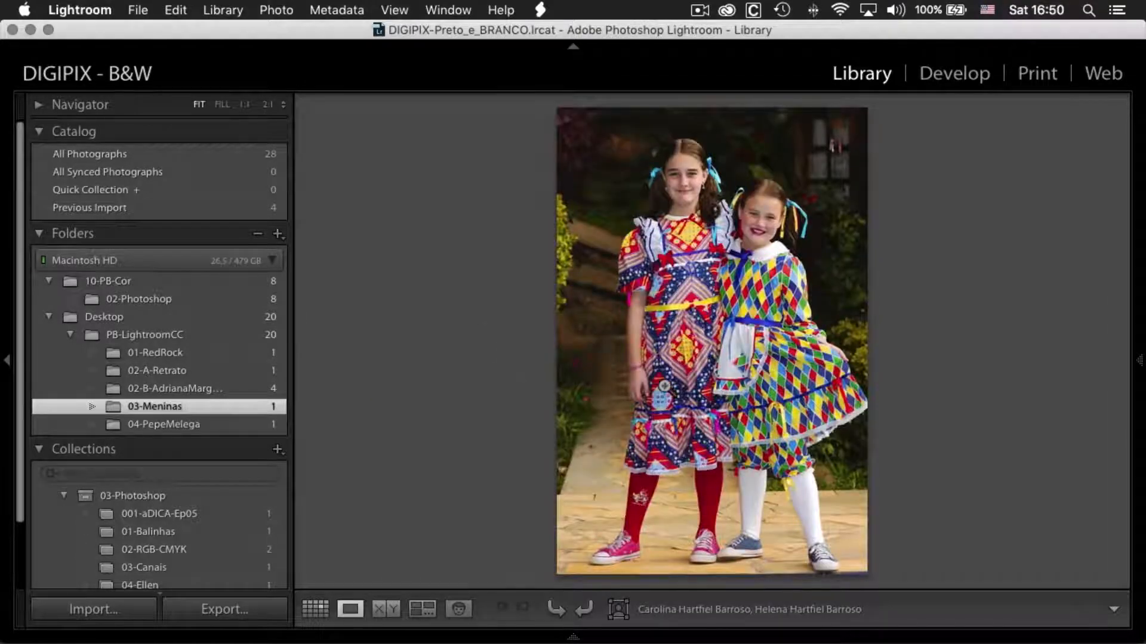
pyautogui.click(664, 386)
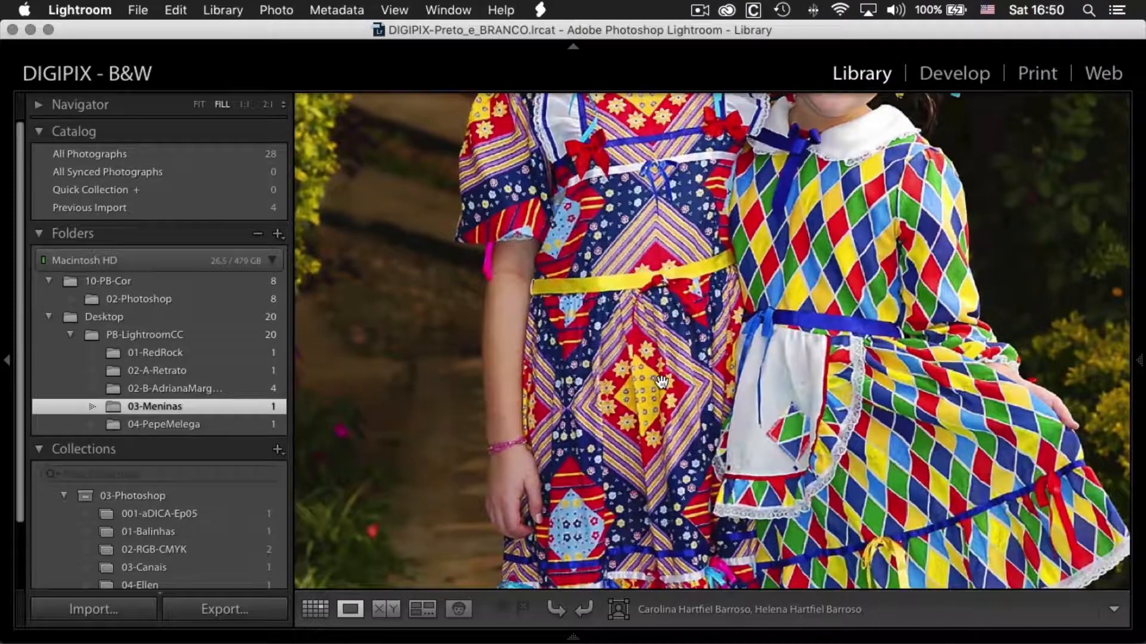
pyautogui.click(662, 382)
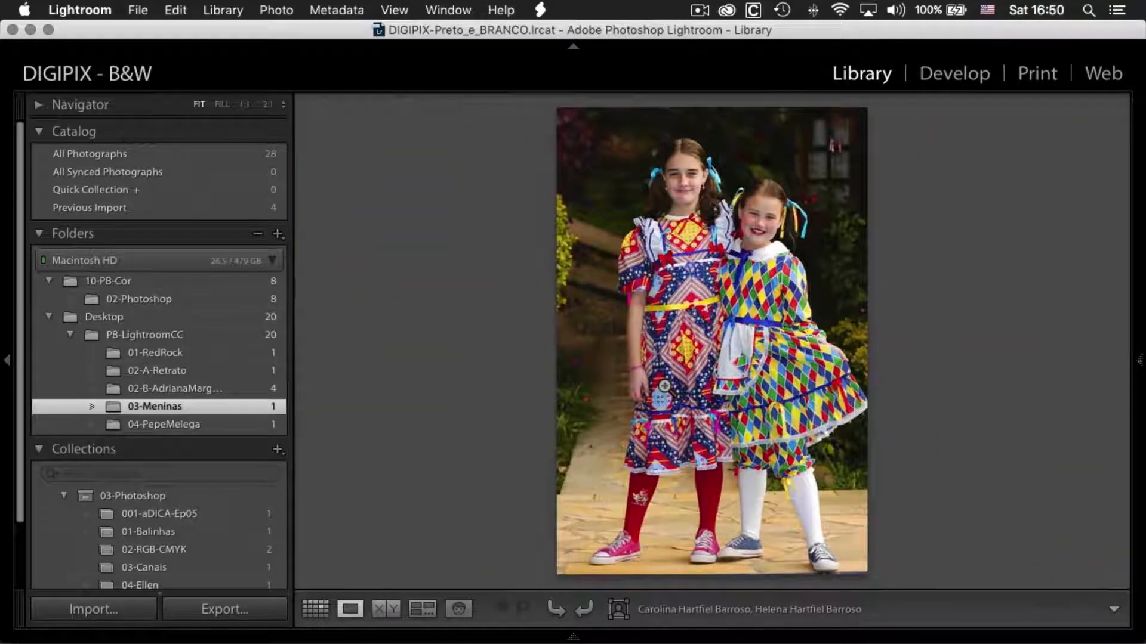
# Desaturate the photo of the two girls by setting the HSL Saturation of all eight colours to -100 in Develop.
pyautogui.press('d')
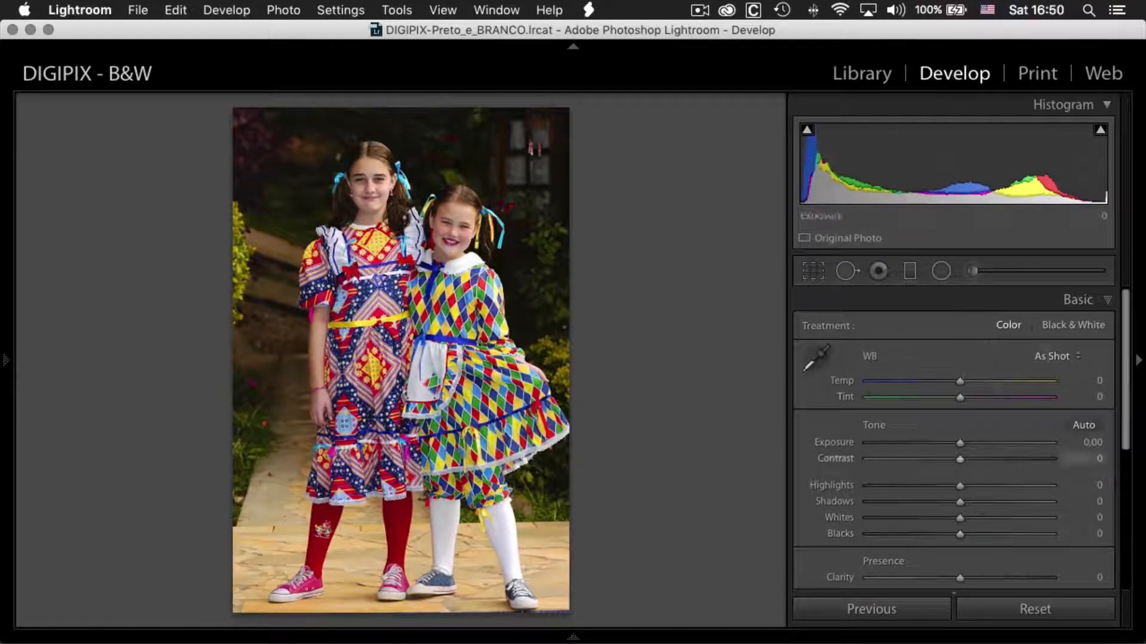
pyautogui.moveTo(1124, 327); pyautogui.dragTo(1122, 442)
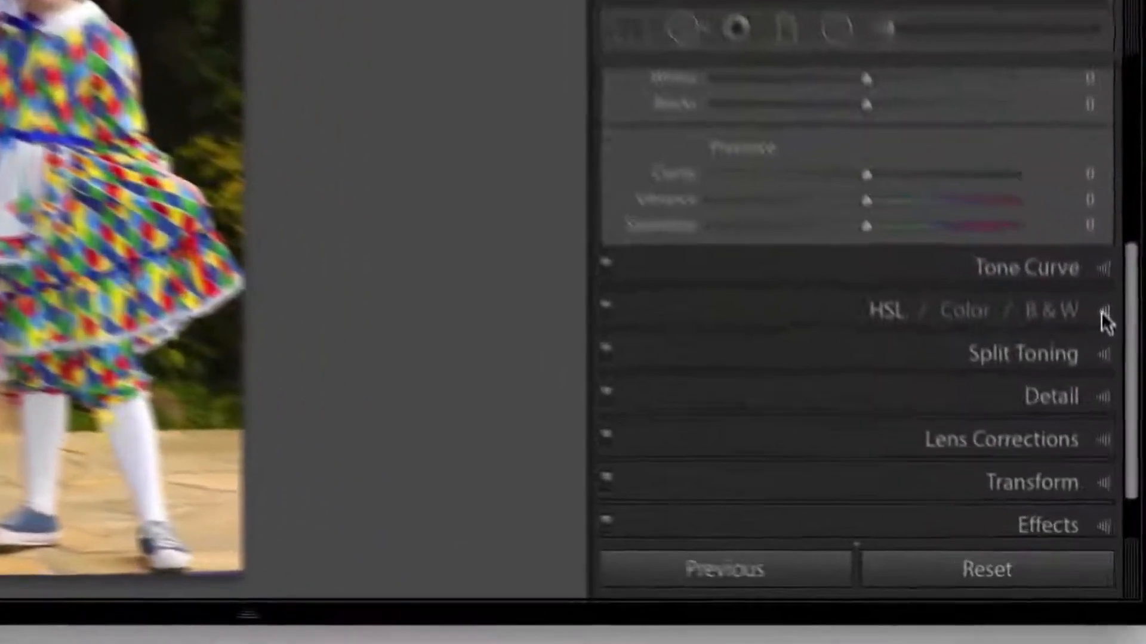
pyautogui.click(1099, 451)
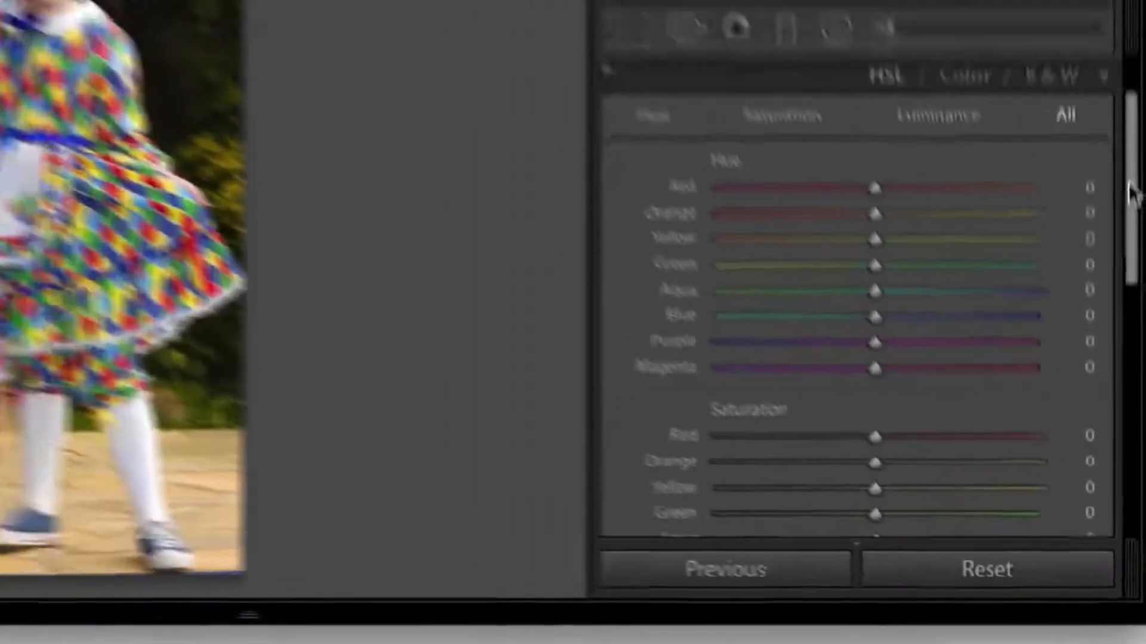
pyautogui.moveTo(1135, 61); pyautogui.dragTo(1130, 202)
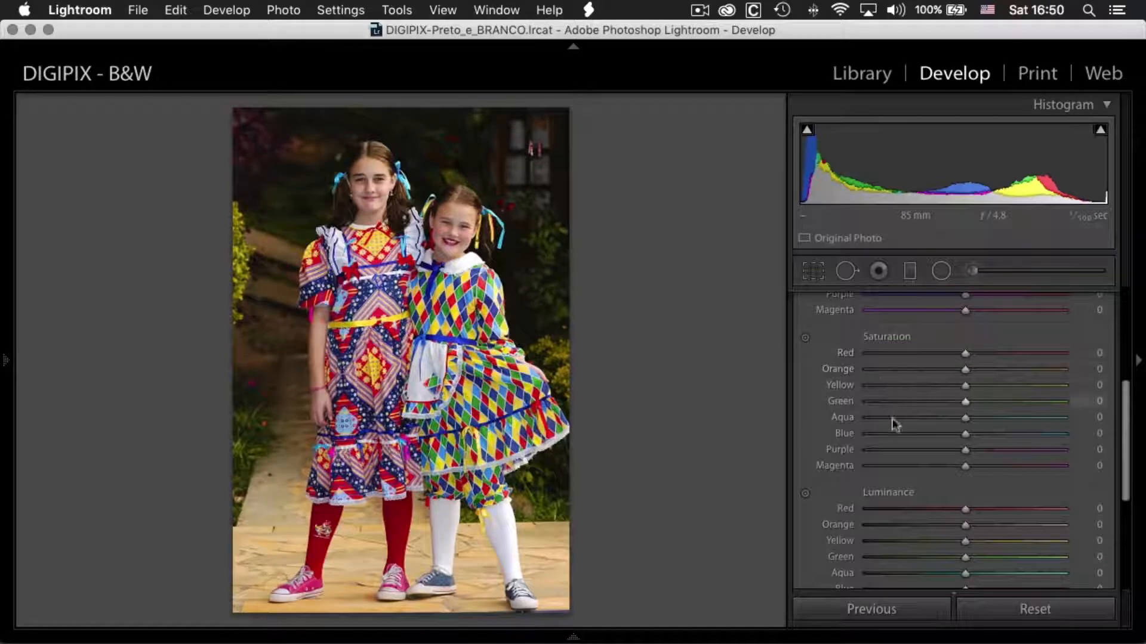
pyautogui.moveTo(941, 353); pyautogui.dragTo(867, 354)
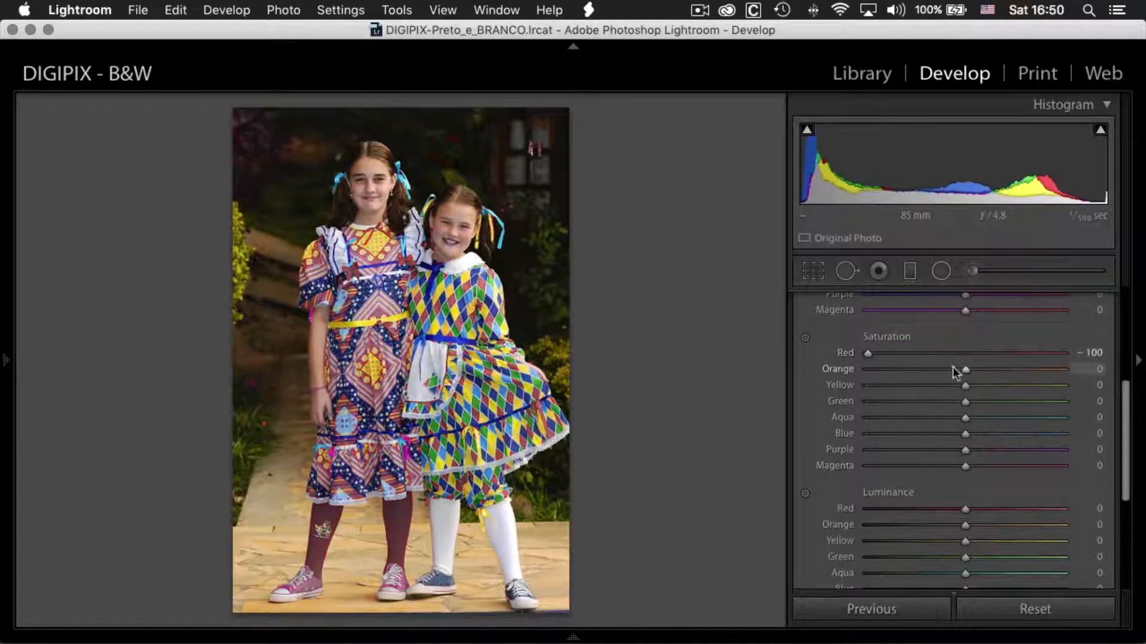
pyautogui.moveTo(960, 369); pyautogui.dragTo(868, 370)
pyautogui.moveTo(962, 386); pyautogui.dragTo(683, 404)
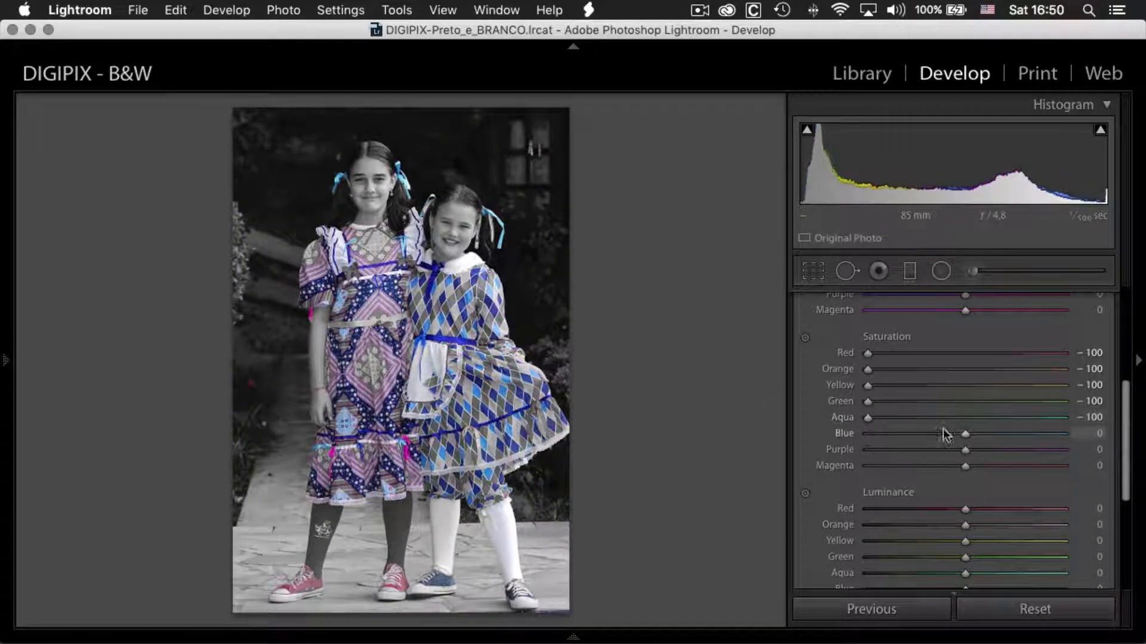
pyautogui.moveTo(965, 434); pyautogui.dragTo(614, 440)
pyautogui.moveTo(953, 451); pyautogui.dragTo(656, 451)
pyautogui.moveTo(965, 466); pyautogui.dragTo(760, 475)
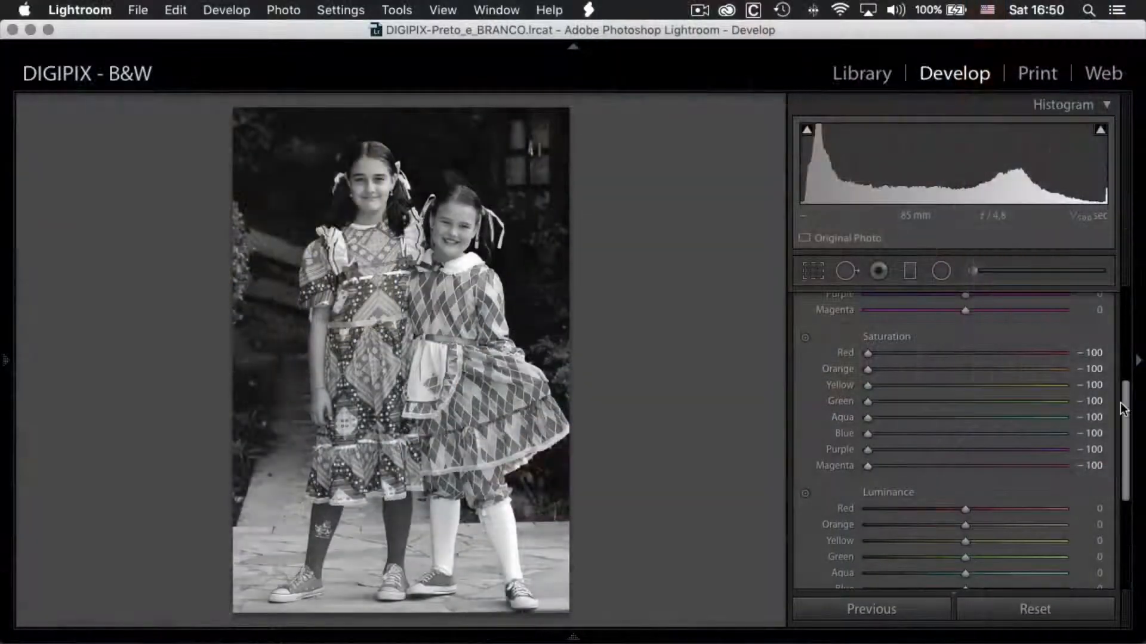
# Set the HSL Luminance of Red to +59, Orange to +1, Yellow to -62 and Green to +77.
pyautogui.scroll(-5, 1123, 409)
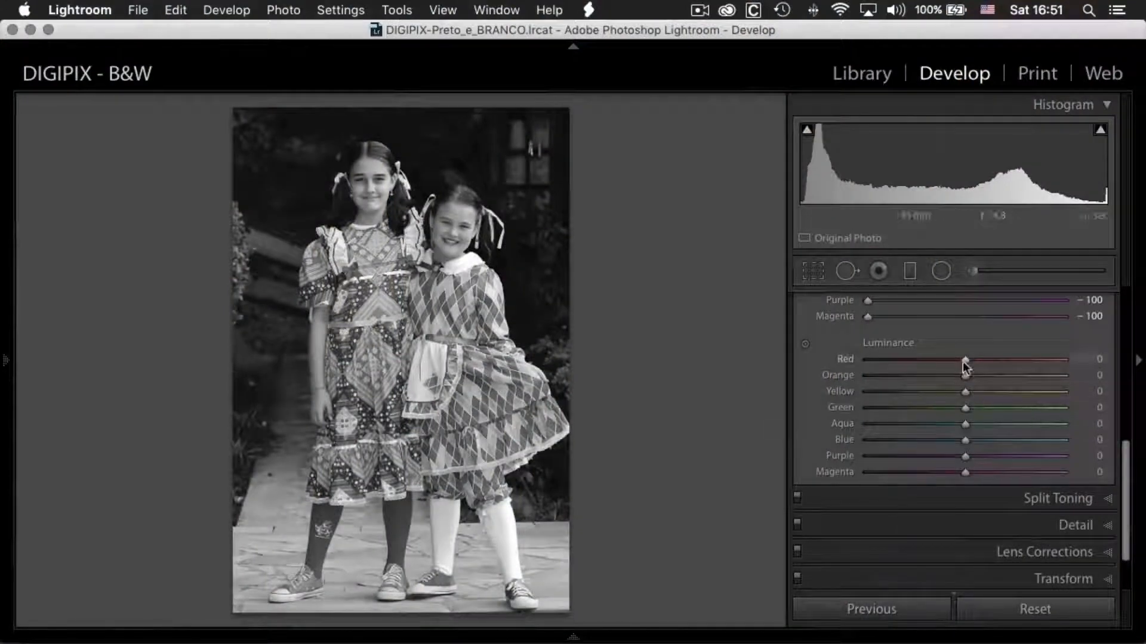
pyautogui.moveTo(965, 360); pyautogui.dragTo(1019, 360)
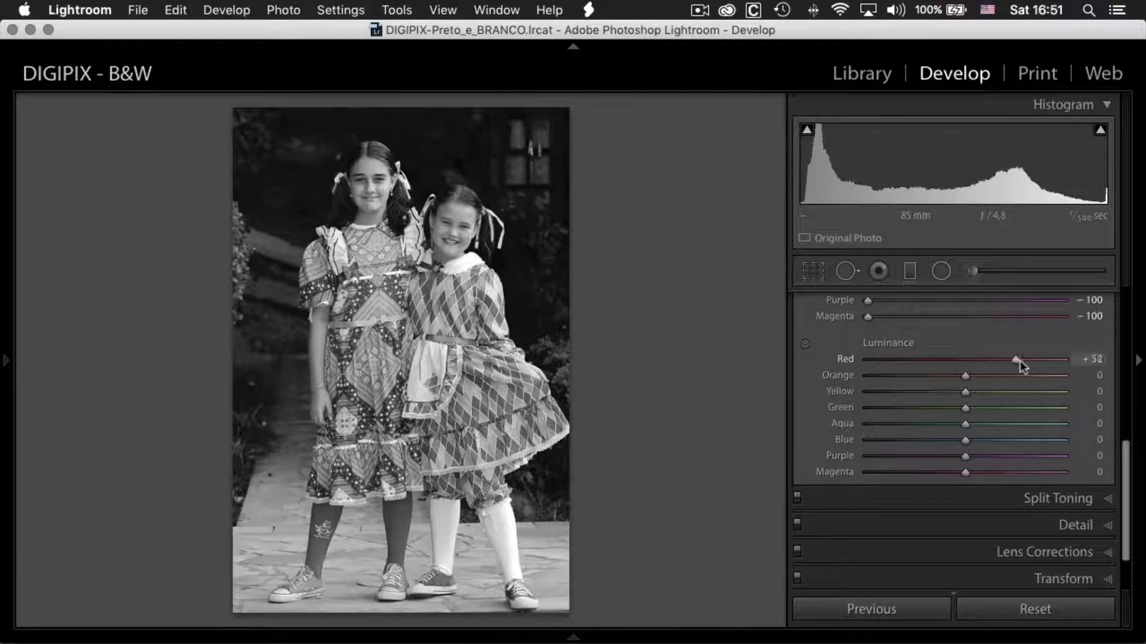
pyautogui.moveTo(965, 374); pyautogui.dragTo(1041, 408)
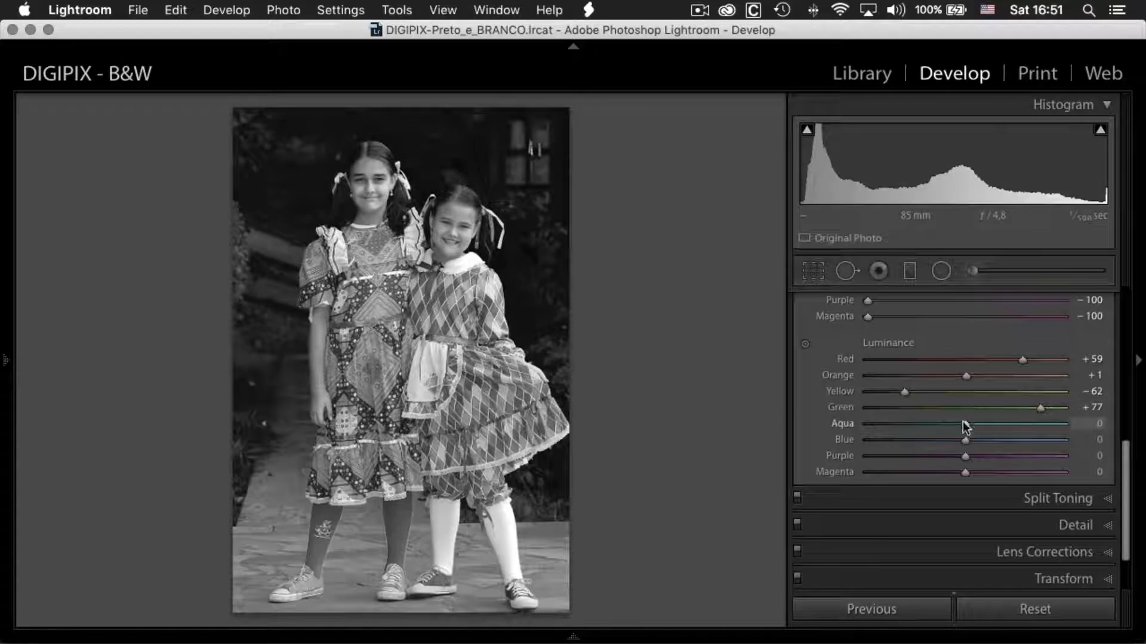
# Set the HSL Luminance of Green to +80, Aqua to -22, Blue to -78, Purple to +7 and Magenta to -56.
pyautogui.moveTo(924, 435); pyautogui.dragTo(876, 431)
pyautogui.moveTo(966, 441); pyautogui.dragTo(881, 440)
pyautogui.moveTo(967, 460); pyautogui.dragTo(911, 478)
pyautogui.moveTo(1006, 457); pyautogui.dragTo(972, 456)
pyautogui.moveTo(875, 423); pyautogui.dragTo(1074, 428)
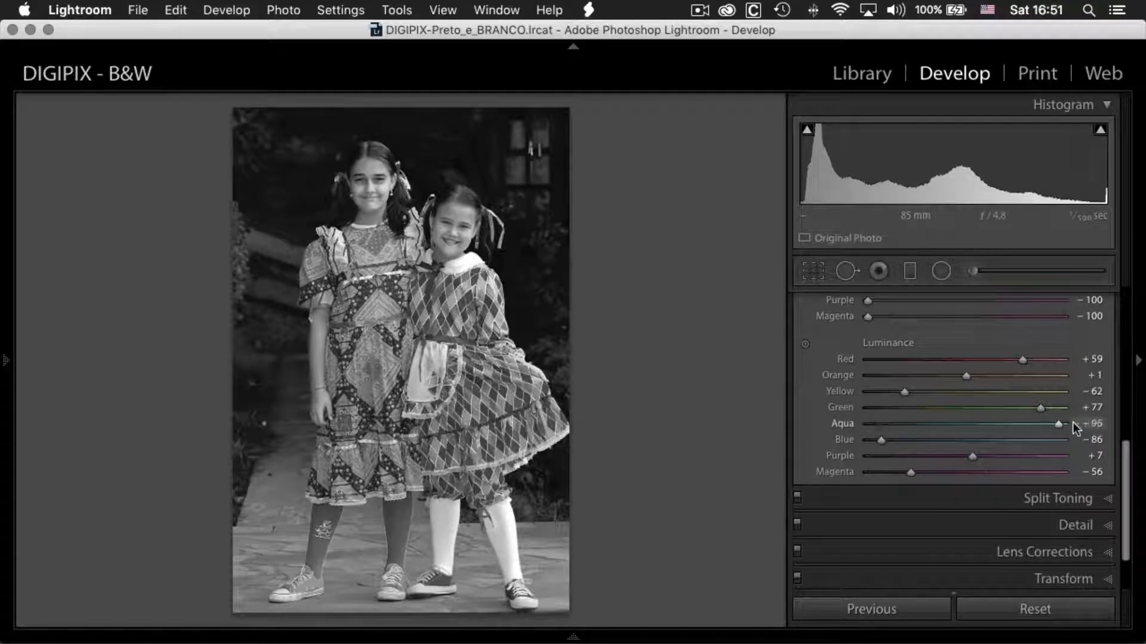
pyautogui.moveTo(882, 439)
pyautogui.mouseDown()
pyautogui.moveTo(1065, 438)
pyautogui.moveTo(854, 438)
pyautogui.moveTo(1050, 442)
pyautogui.moveTo(889, 441)
pyautogui.mouseUp()
pyautogui.moveTo(959, 421); pyautogui.dragTo(1045, 416)
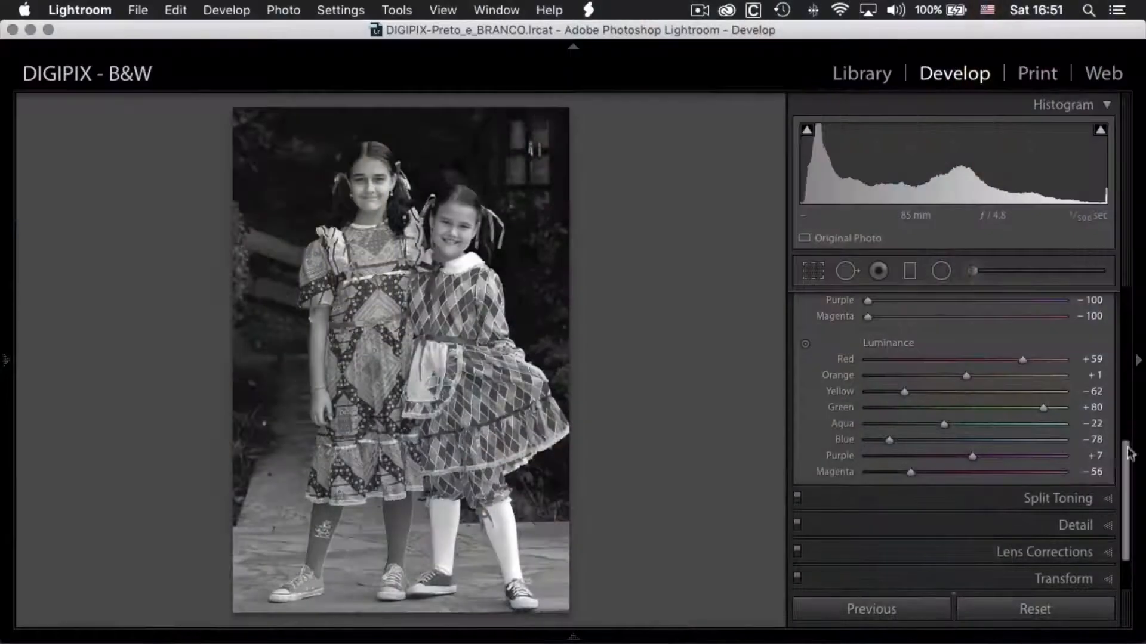
# Set the Basic adjustments of the girls' photo to Temp +4, Tint +4 and Saturation -1.
pyautogui.moveTo(1124, 466); pyautogui.dragTo(1135, 287)
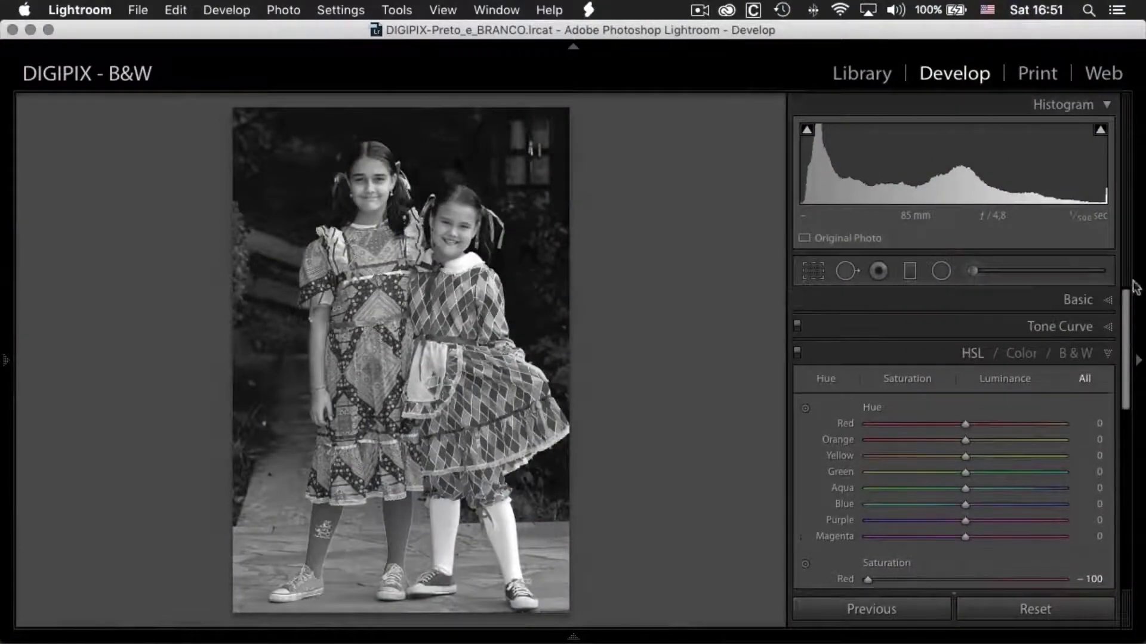
pyautogui.click(1108, 300)
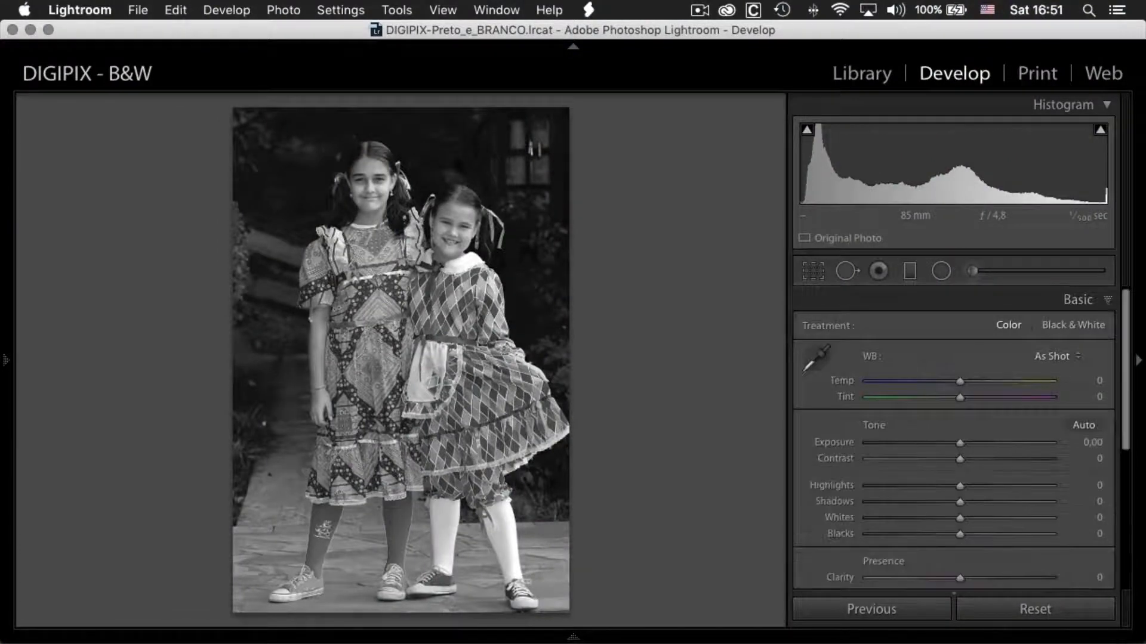
pyautogui.moveTo(959, 378)
pyautogui.mouseDown()
pyautogui.moveTo(919, 379)
pyautogui.moveTo(1003, 382)
pyautogui.moveTo(916, 382)
pyautogui.moveTo(964, 384)
pyautogui.moveTo(902, 397)
pyautogui.moveTo(1028, 399)
pyautogui.moveTo(866, 401)
pyautogui.moveTo(976, 397)
pyautogui.moveTo(959, 397)
pyautogui.mouseUp()
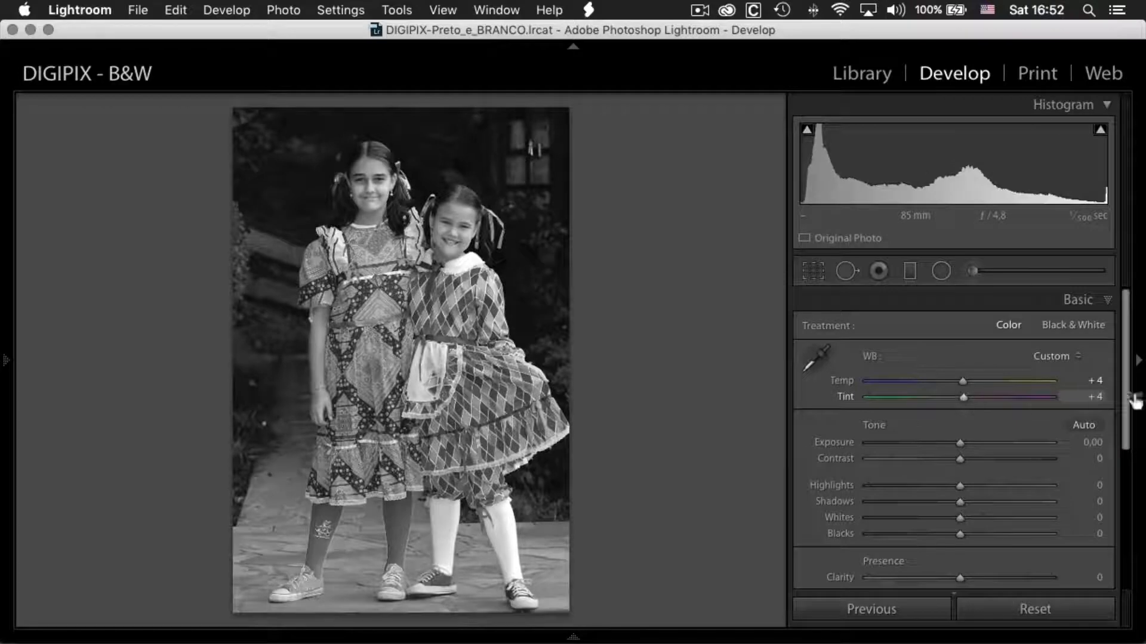
pyautogui.scroll(-3, 1115, 452)
pyautogui.scroll(-1, 1113, 447)
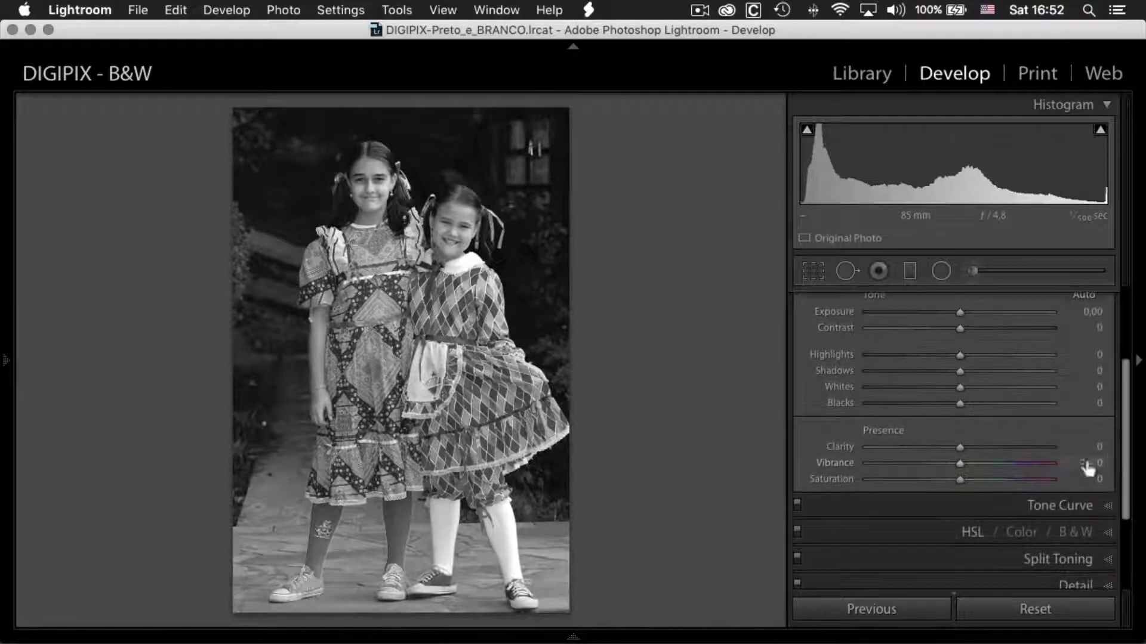
pyautogui.moveTo(926, 482); pyautogui.dragTo(957, 483)
# Set the Camera Calibration saturation to -100 for Red Primary and +100 for both Green Primary and Blue Primary.
pyautogui.scroll(-5, 1109, 406)
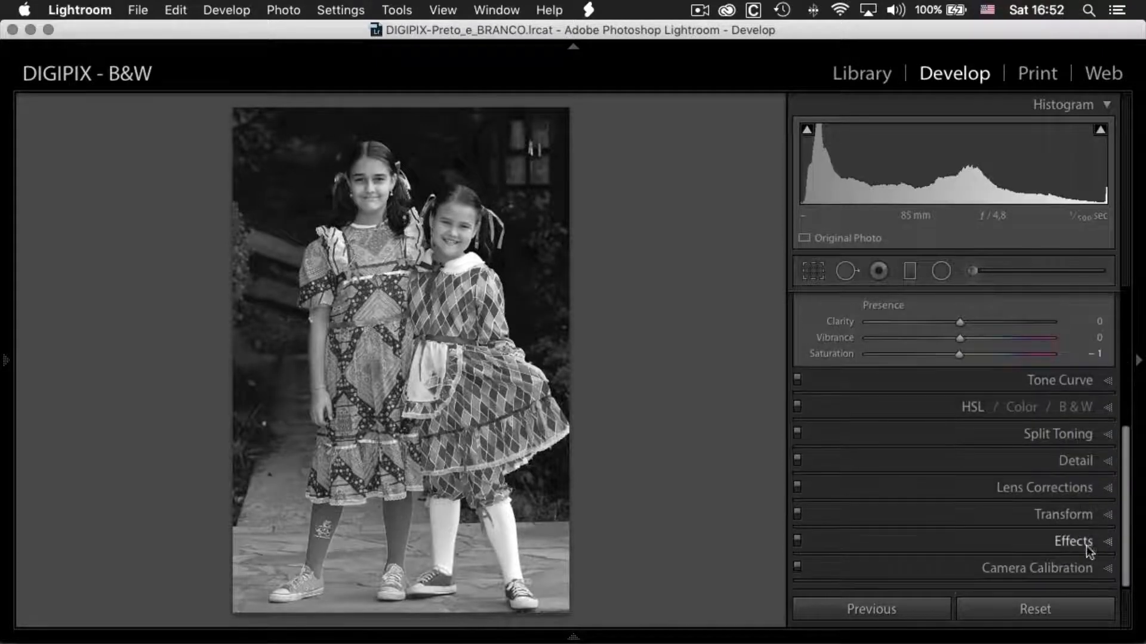
pyautogui.click(1109, 569)
pyautogui.moveTo(1123, 477); pyautogui.dragTo(1120, 537)
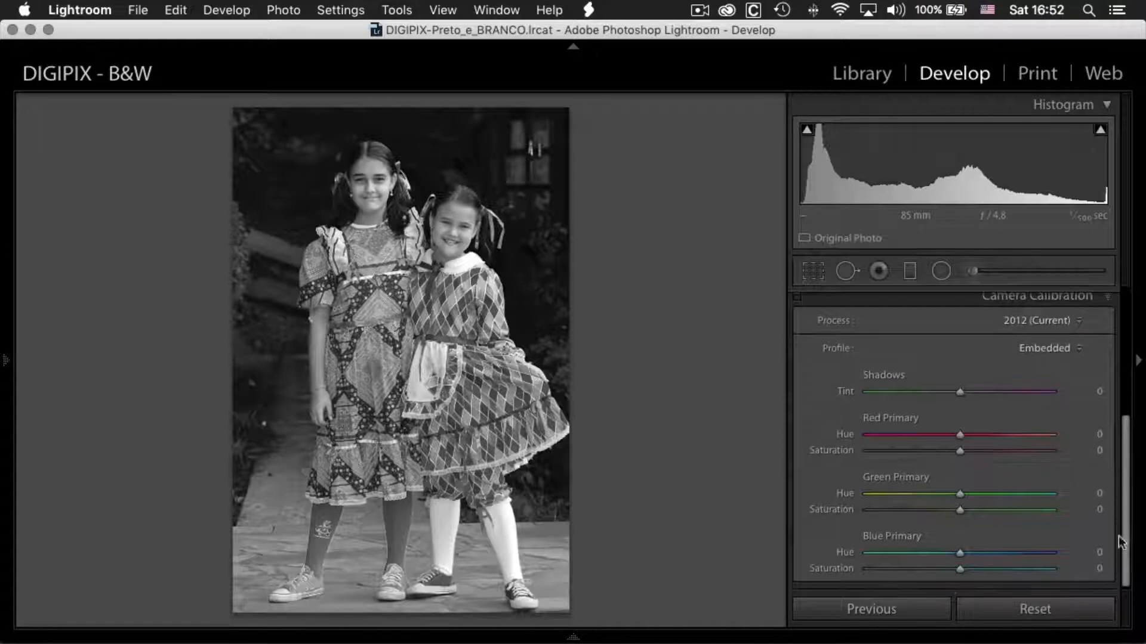
pyautogui.moveTo(958, 567); pyautogui.dragTo(1061, 568)
pyautogui.moveTo(959, 451); pyautogui.dragTo(1143, 462)
pyautogui.moveTo(995, 451); pyautogui.dragTo(784, 473)
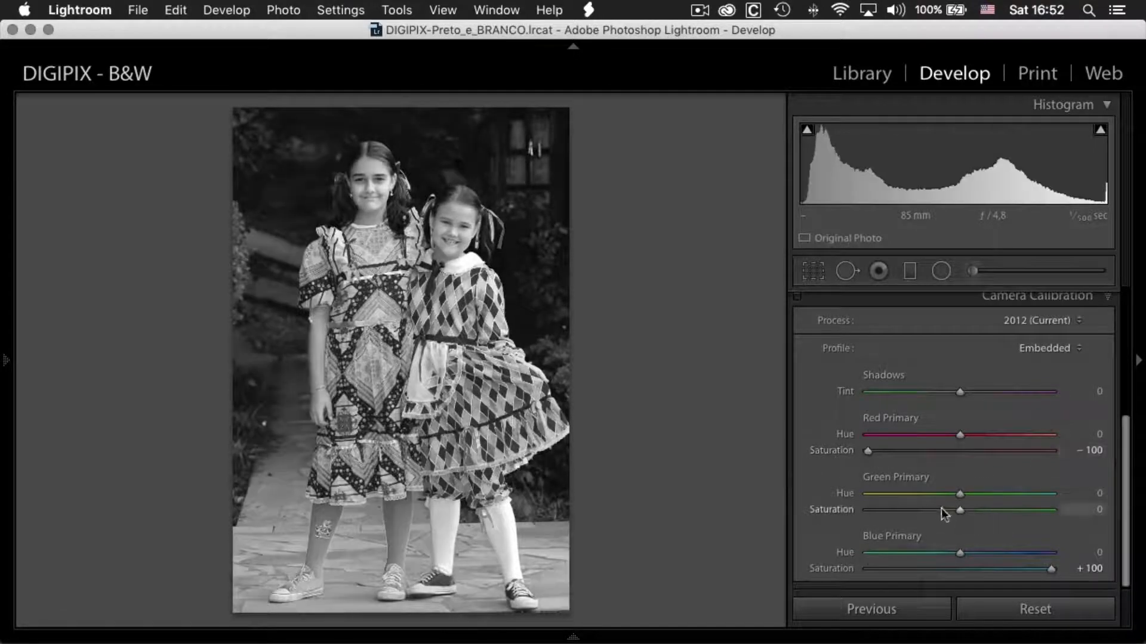
pyautogui.moveTo(960, 511); pyautogui.dragTo(1135, 529)
pyautogui.moveTo(941, 510); pyautogui.dragTo(1144, 523)
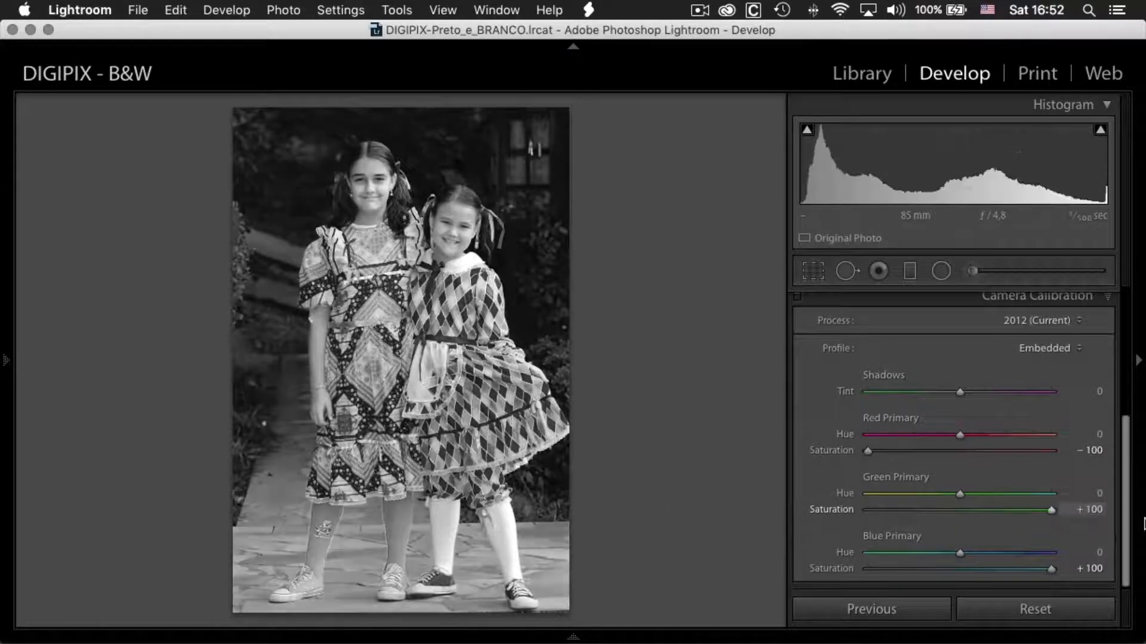
# Set the Camera Calibration saturation of the Red, Green and Blue Primaries all to -100.
pyautogui.moveTo(973, 511); pyautogui.dragTo(732, 518)
pyautogui.moveTo(869, 454); pyautogui.dragTo(708, 476)
pyautogui.moveTo(1050, 574); pyautogui.dragTo(518, 579)
pyautogui.moveTo(911, 576); pyautogui.dragTo(814, 570)
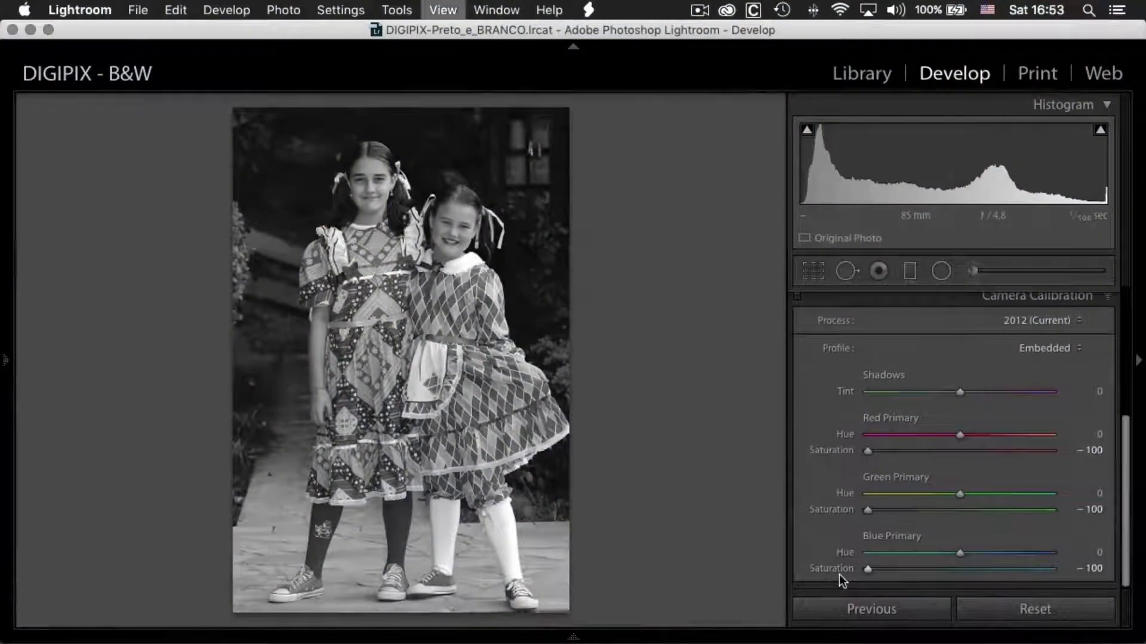
# Open the photo of the bare tree and abandoned house from the folder below 03-Meninas at large size in the Library.
pyautogui.press('g')
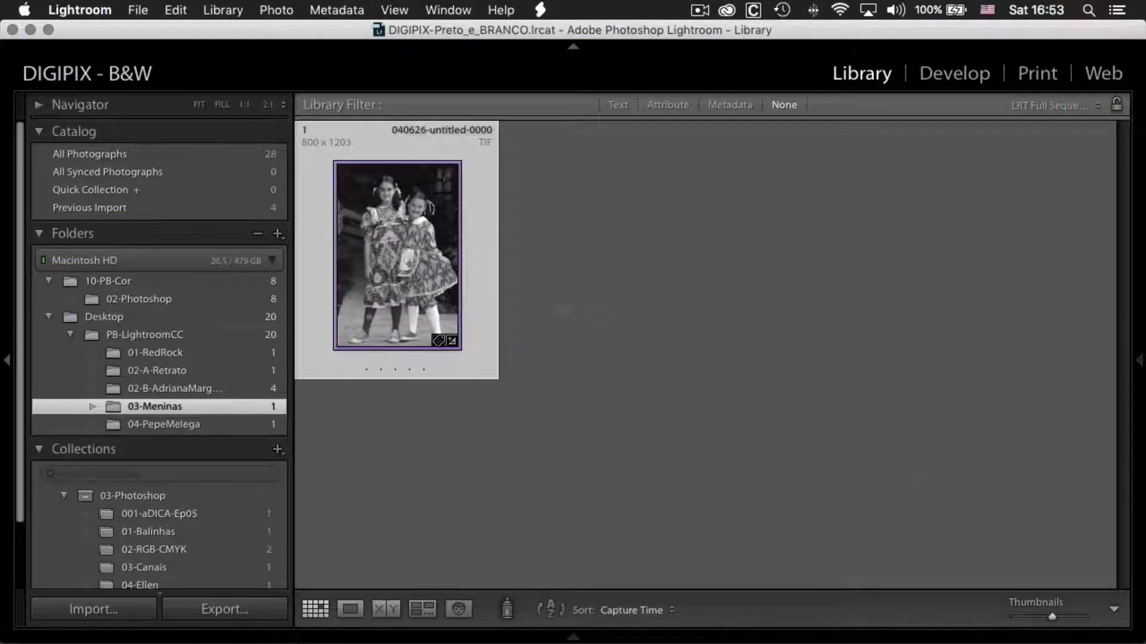
pyautogui.click(206, 424)
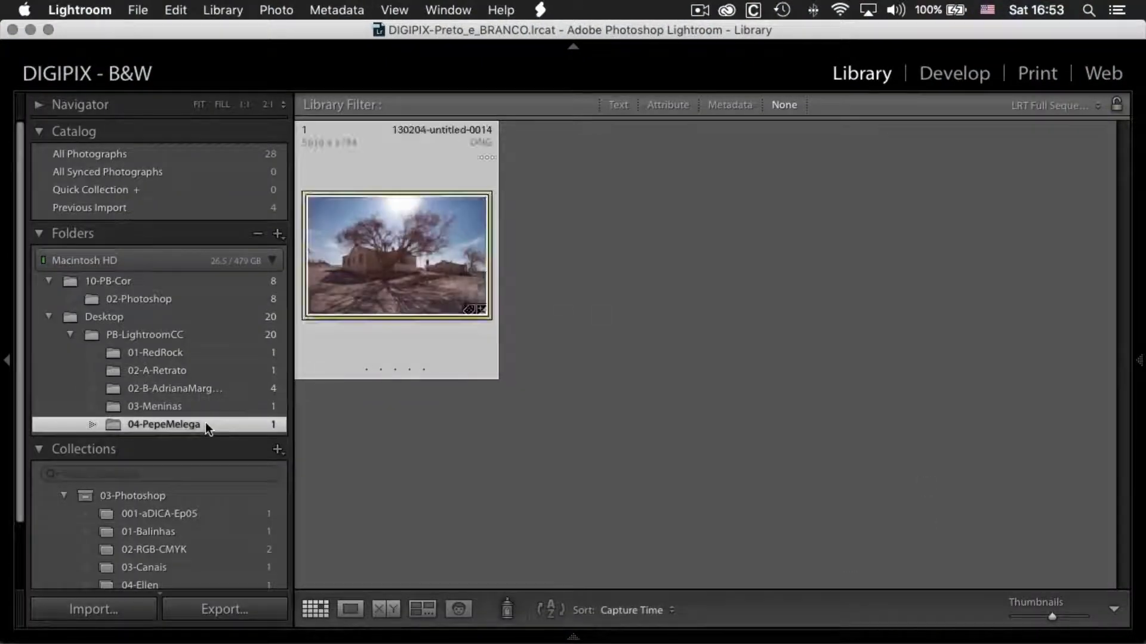
pyautogui.press('e')
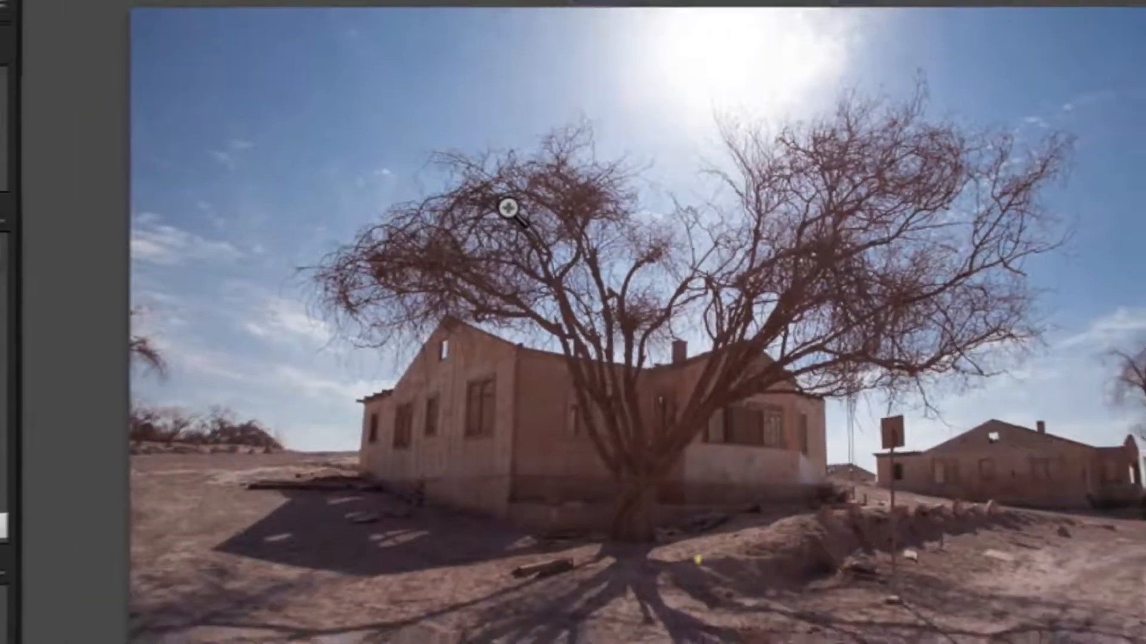
# Start editing a copy of the tree photo with Lightroom adjustments in Silver Efex Pro 2.
pyautogui.rightClick(456, 188)
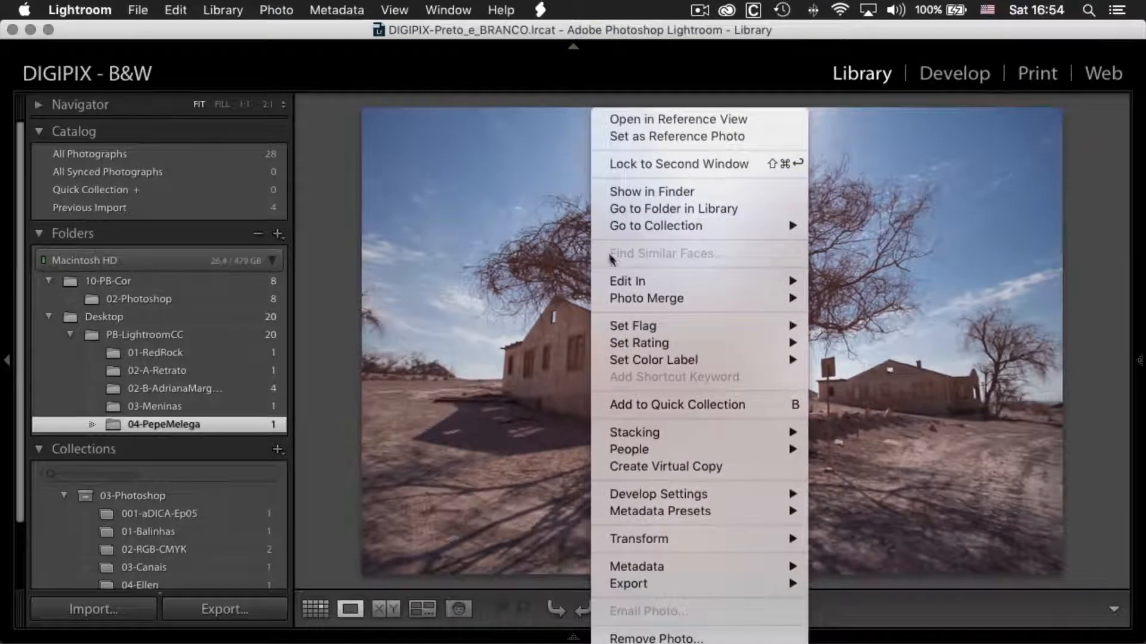
pyautogui.moveTo(623, 285)
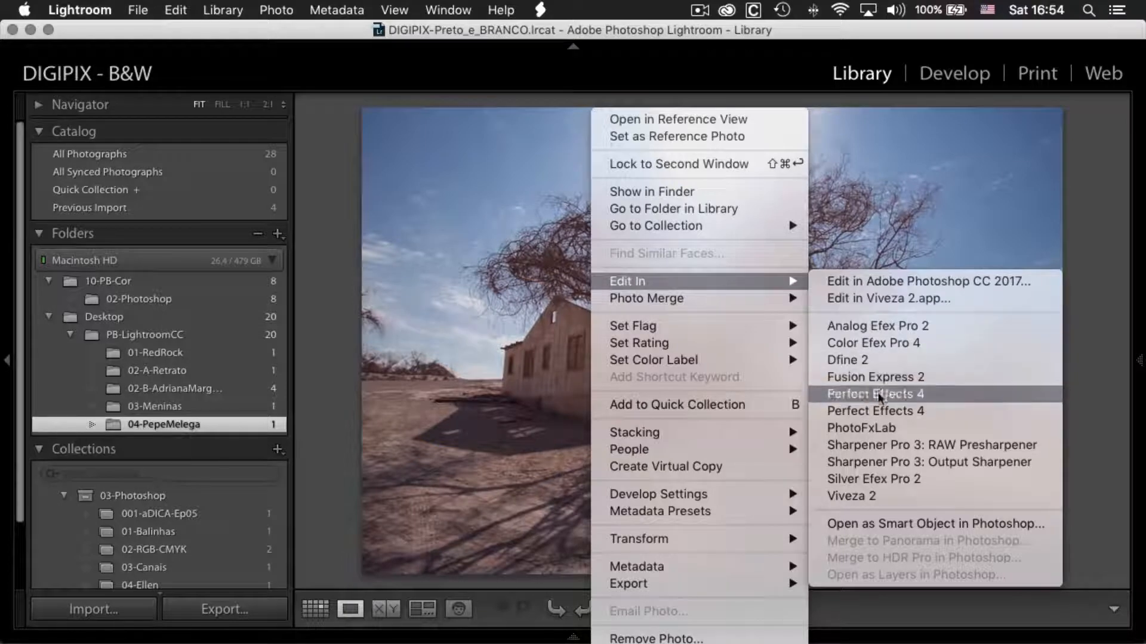
pyautogui.click(890, 478)
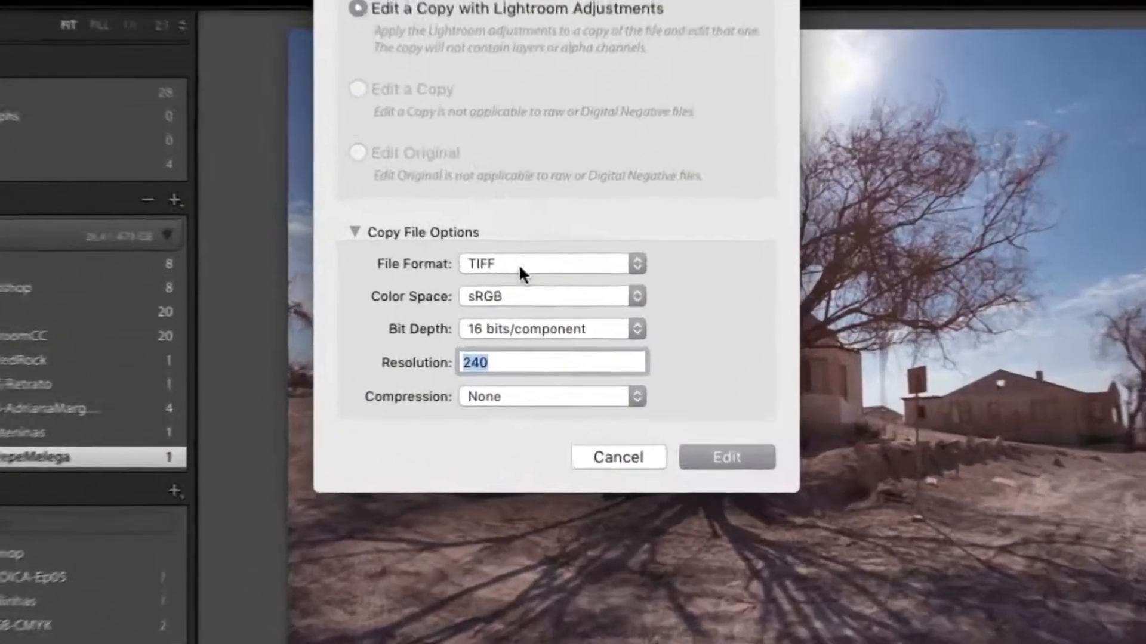
# Examine the file format, colour space and bit depth choices for the copy, keeping TIFF, sRGB and 16 bits/component.
pyautogui.click(532, 282)
pyautogui.click(507, 250)
pyautogui.click(504, 287)
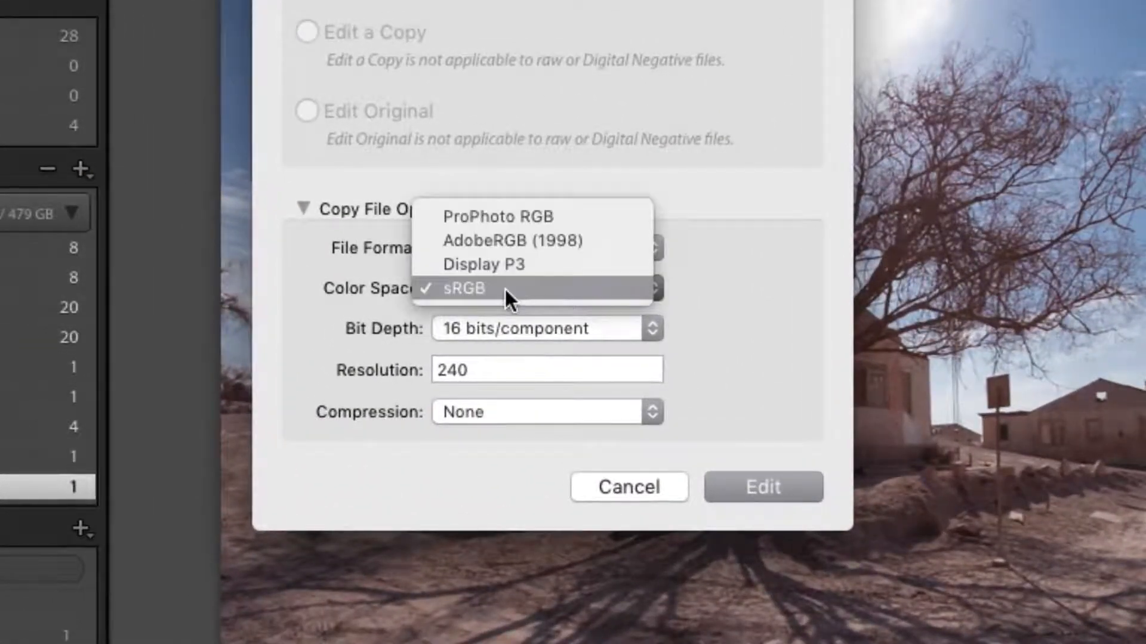
pyautogui.click(504, 288)
pyautogui.click(523, 332)
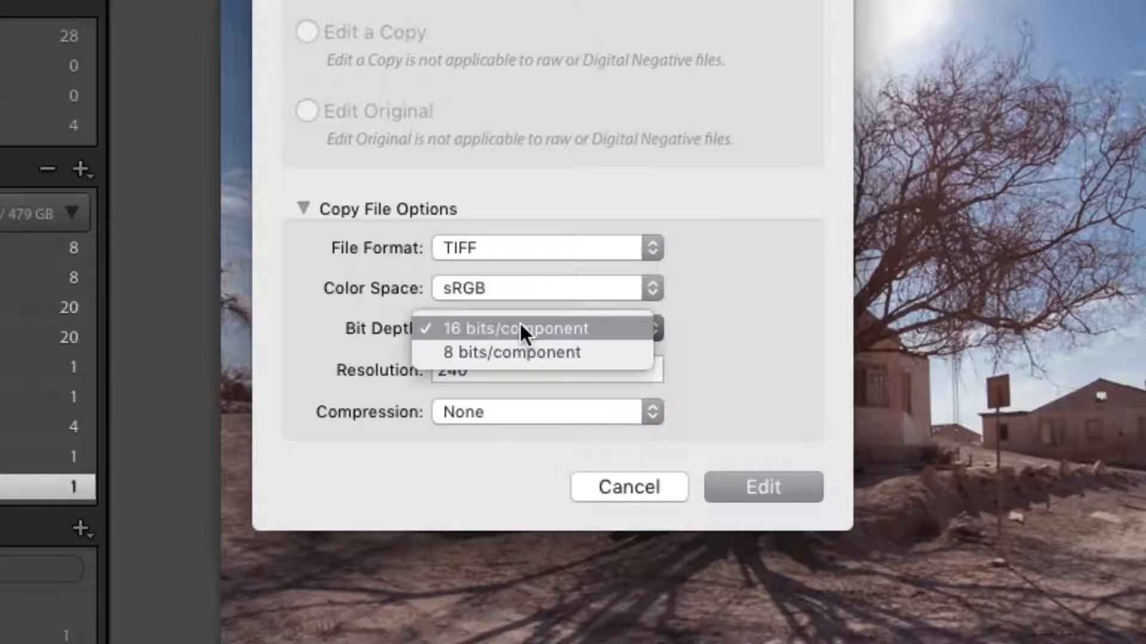
pyautogui.click(521, 327)
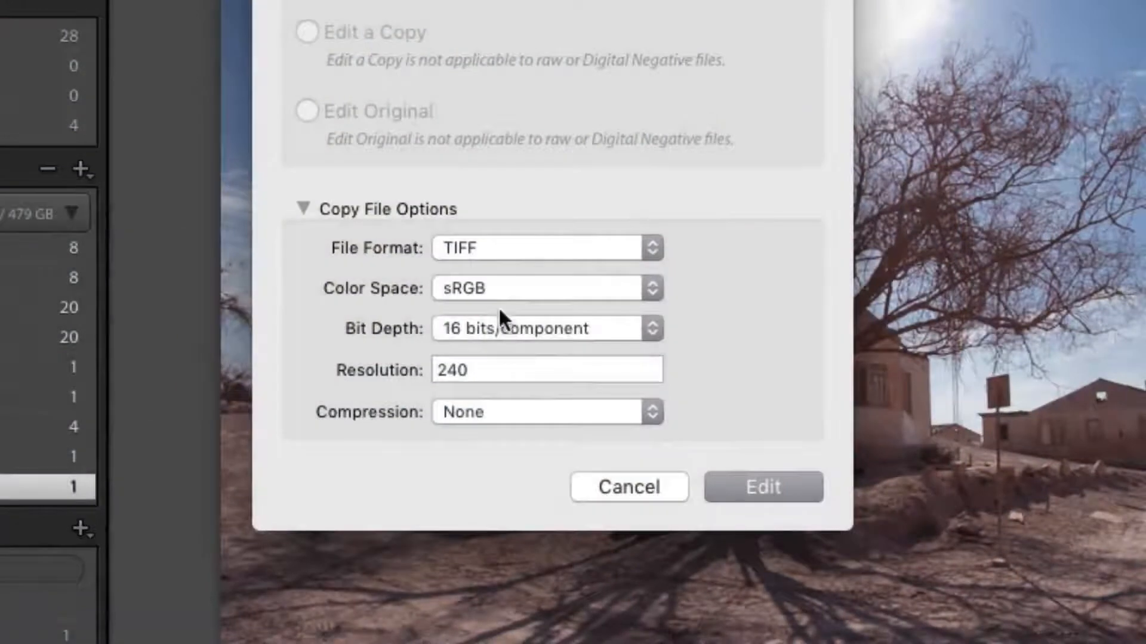
# Set the copy's bit depth to 8 bits/component and keep its colour space at sRGB.
pyautogui.click(500, 327)
pyautogui.click(501, 352)
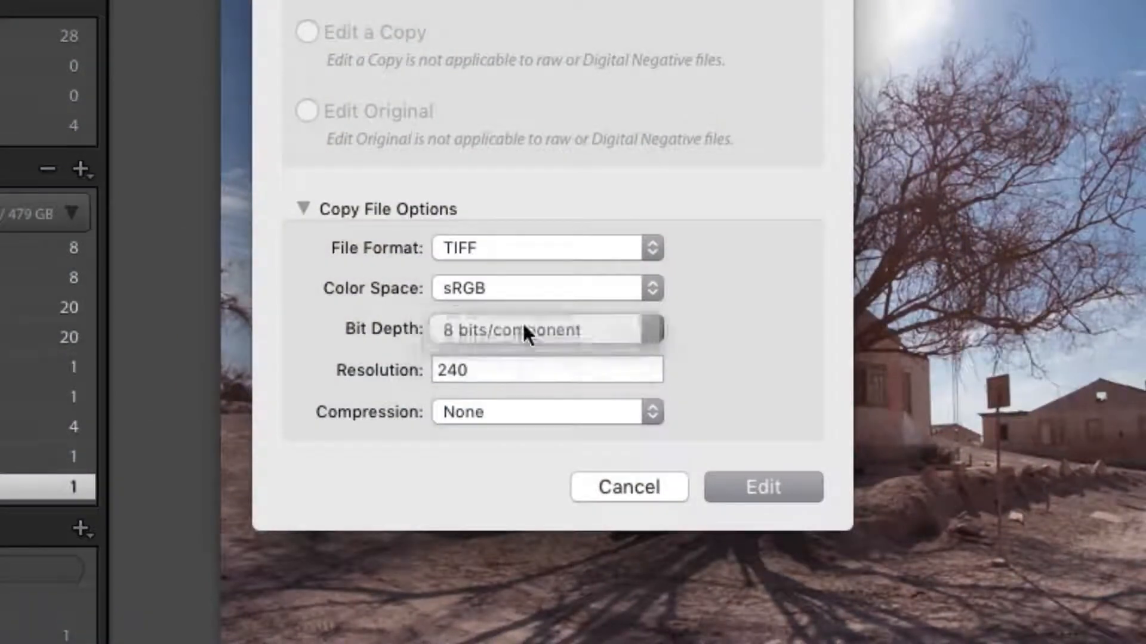
pyautogui.click(518, 286)
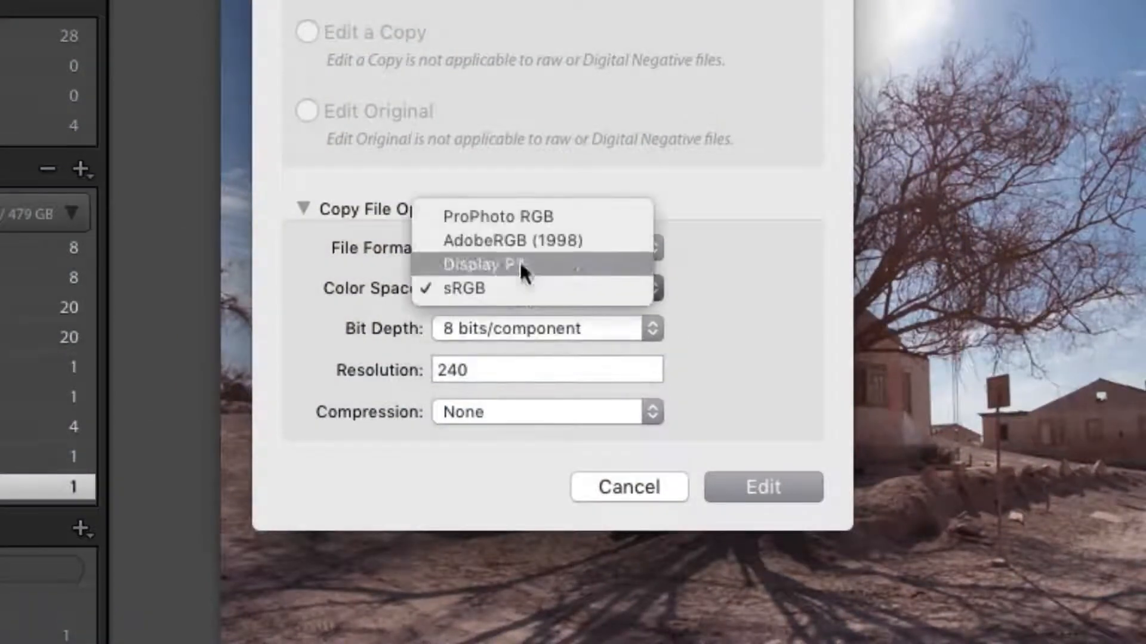
pyautogui.click(508, 288)
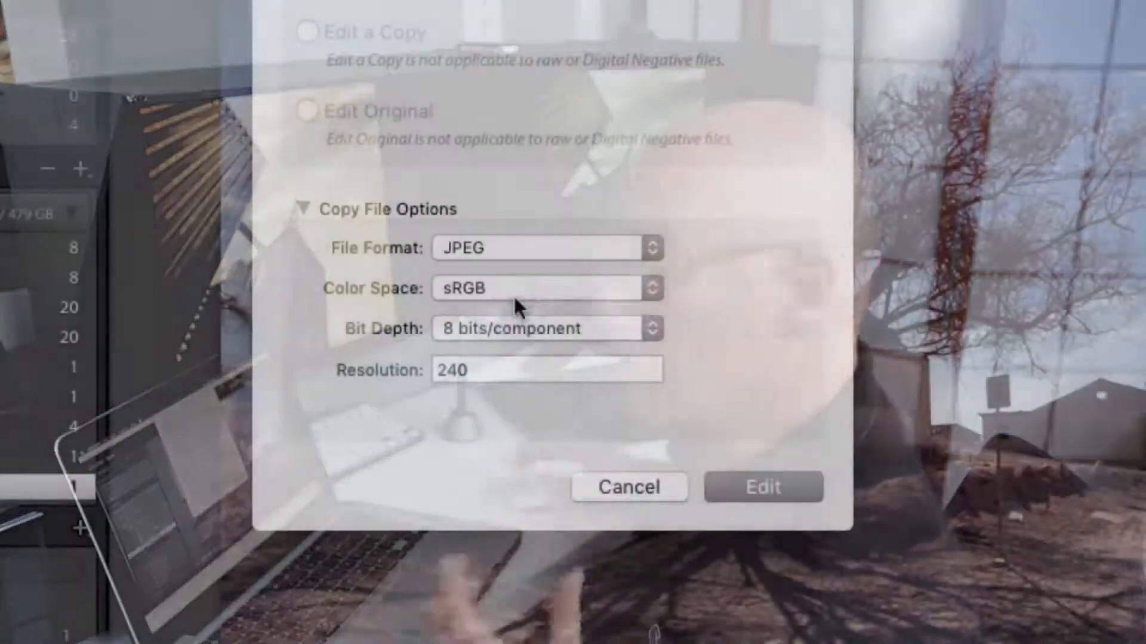
# Set the copy's file format to TIFF and its resolution to 300.
pyautogui.click(517, 247)
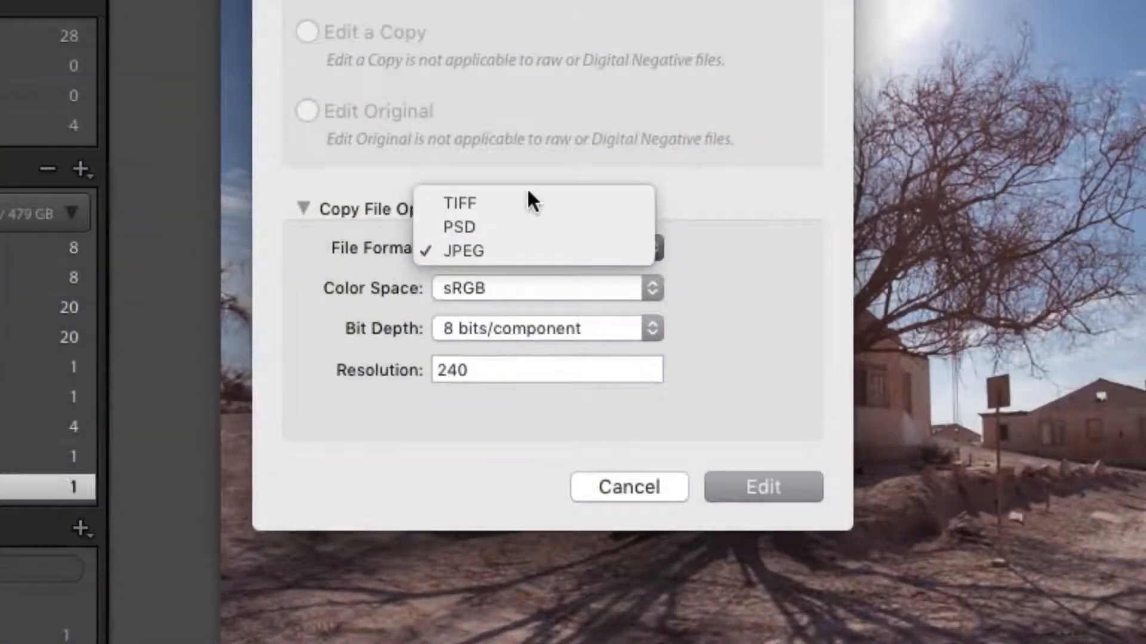
pyautogui.click(530, 202)
pyautogui.moveTo(495, 371); pyautogui.dragTo(203, 340)
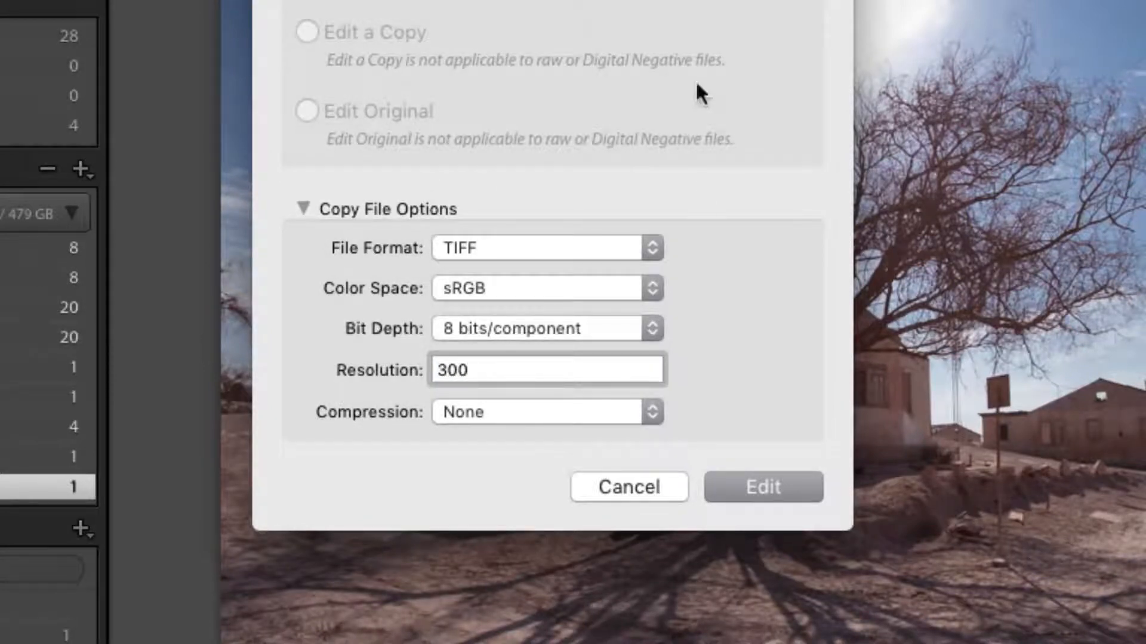
# Open the TIFF copy in Silver Efex Pro 2, then reposition and widen the plug-in window to fill the screen.
pyautogui.click(764, 487)
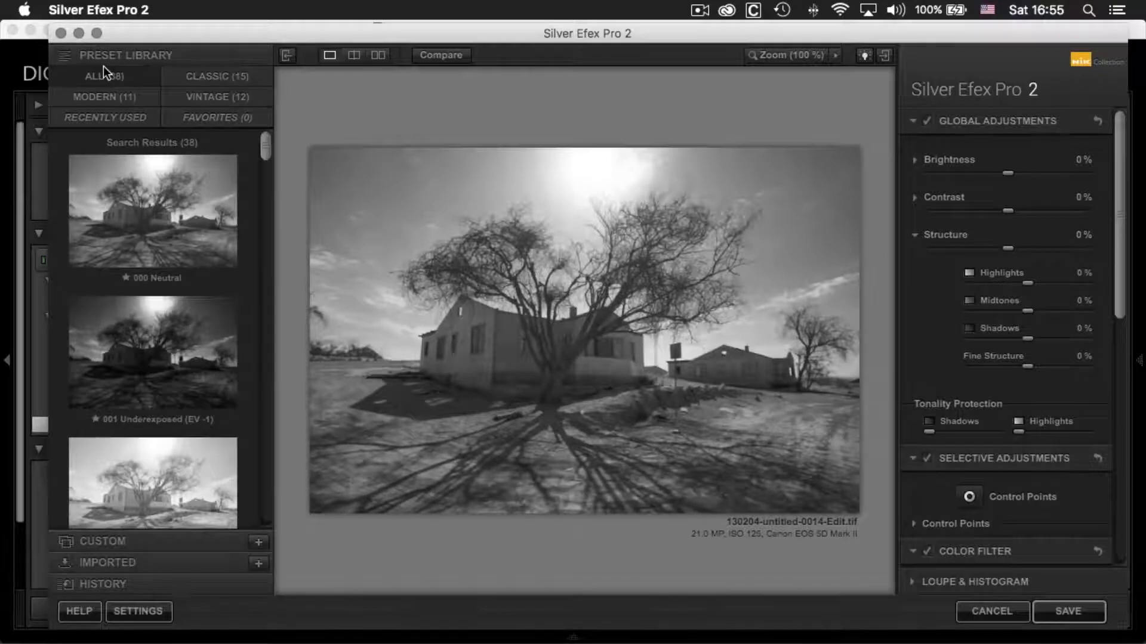
pyautogui.moveTo(190, 31); pyautogui.dragTo(144, 27)
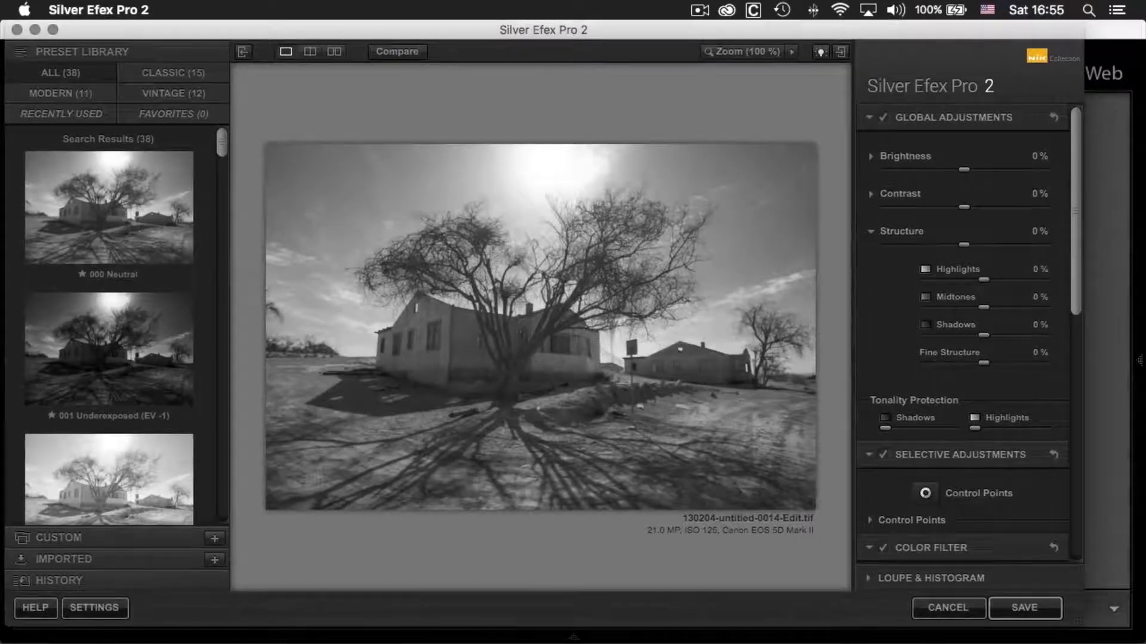
pyautogui.moveTo(1077, 618); pyautogui.dragTo(1123, 621)
# Apply the 003 High Contrast (harsh) preset to the tree photo and compare it with the original image.
pyautogui.moveTo(220, 144); pyautogui.dragTo(233, 170)
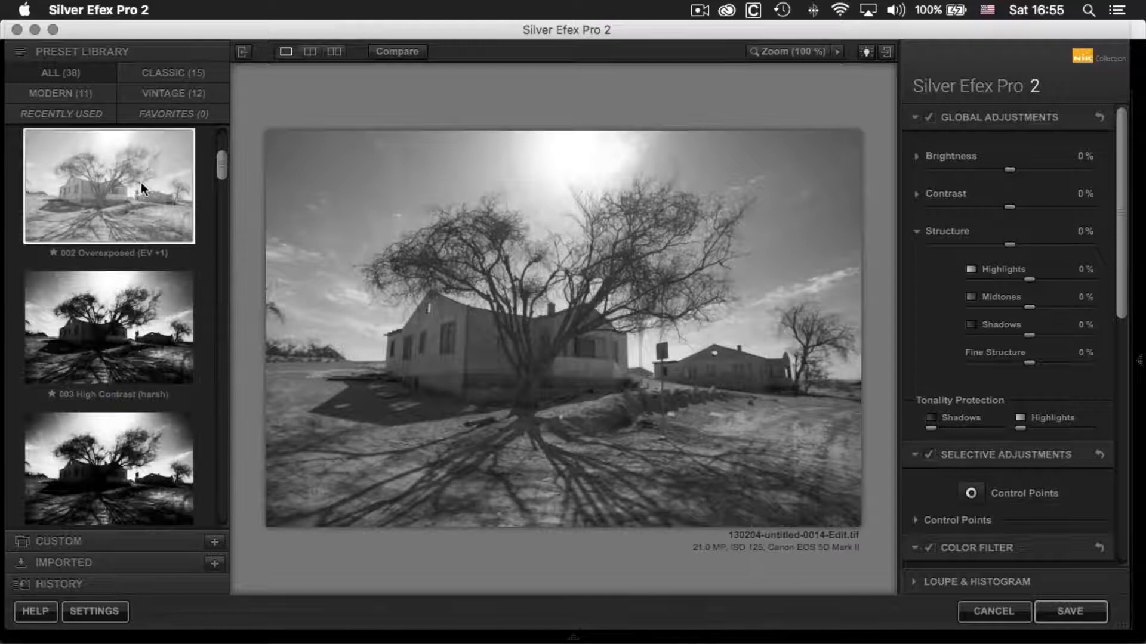
pyautogui.click(135, 341)
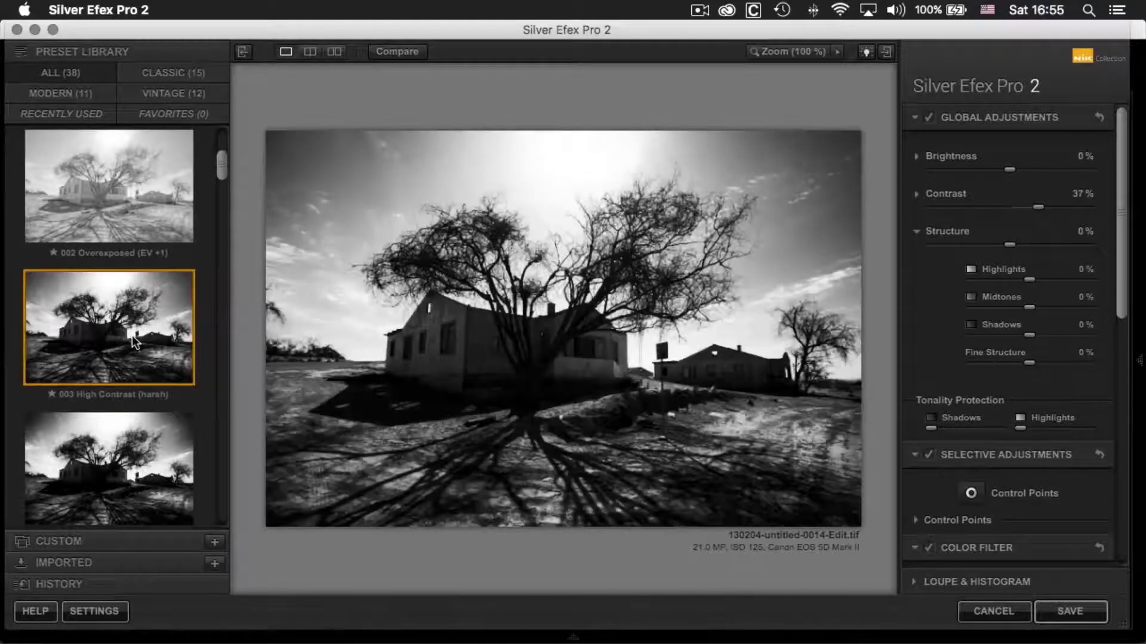
pyautogui.click(395, 51)
pyautogui.click(395, 51)
pyautogui.click(395, 52)
pyautogui.click(395, 52)
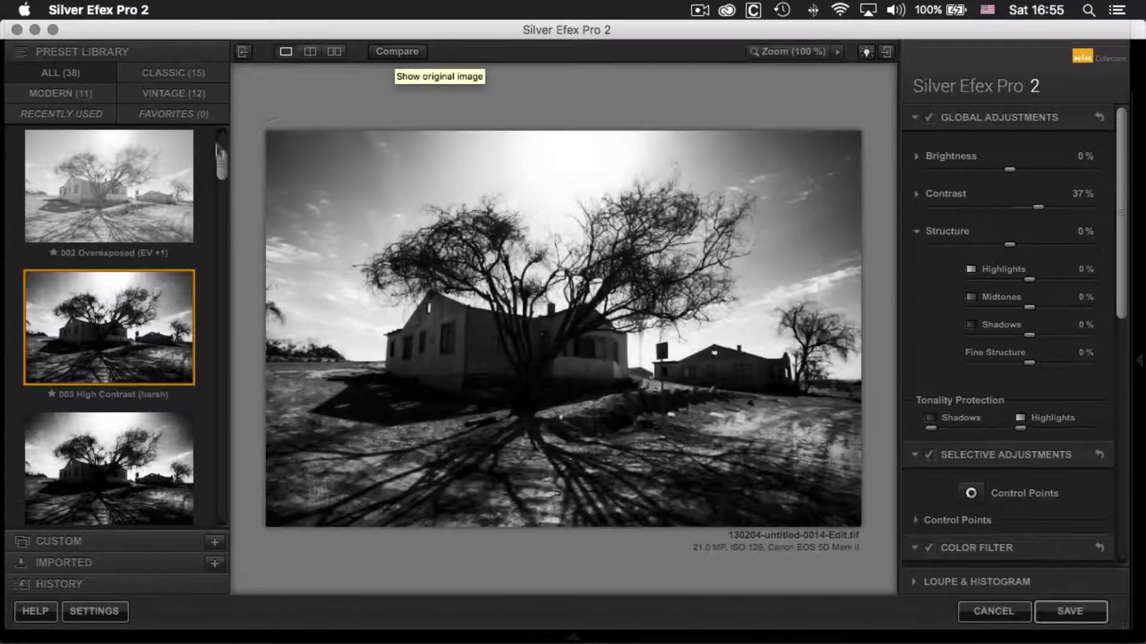
# Apply the 007 High Key 1 preset to the tree photo and compare it with the original image.
pyautogui.moveTo(219, 148); pyautogui.dragTo(218, 203)
pyautogui.click(132, 266)
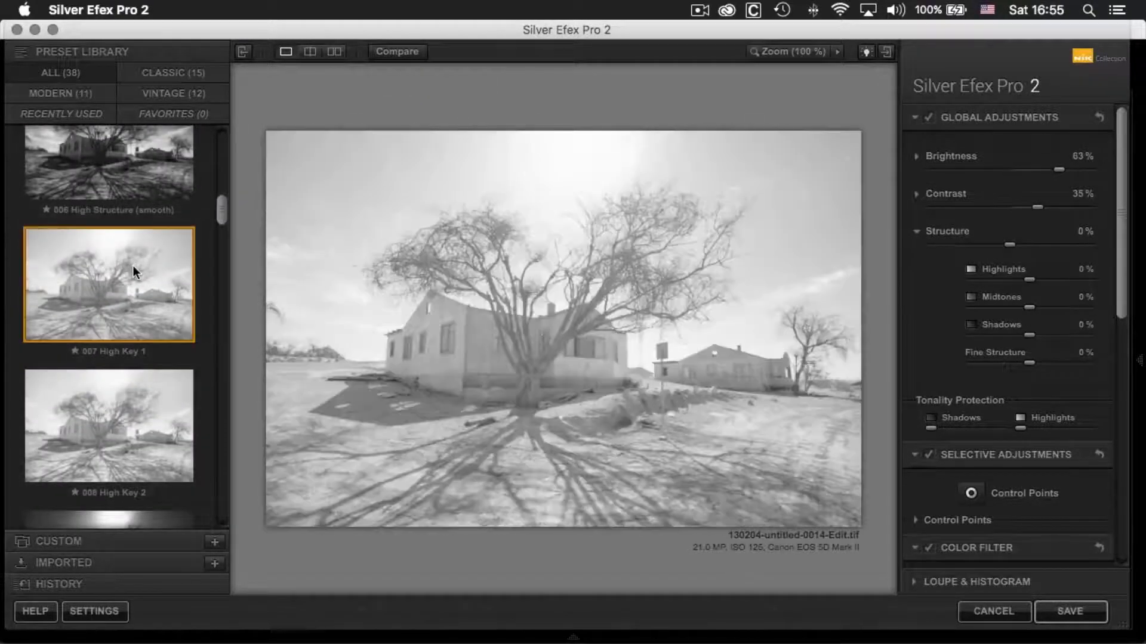
pyautogui.click(393, 52)
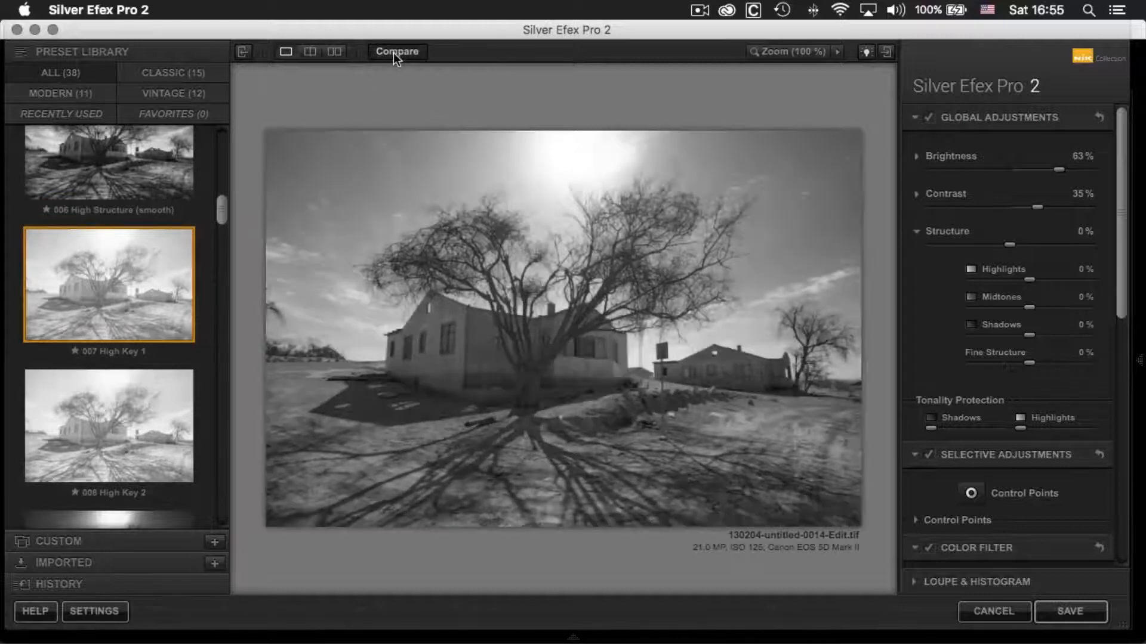
pyautogui.click(392, 52)
# Apply the 010 Low Key 2 preset to the tree photo and compare it with the original image.
pyautogui.moveTo(225, 213); pyautogui.dragTo(218, 250)
pyautogui.click(131, 196)
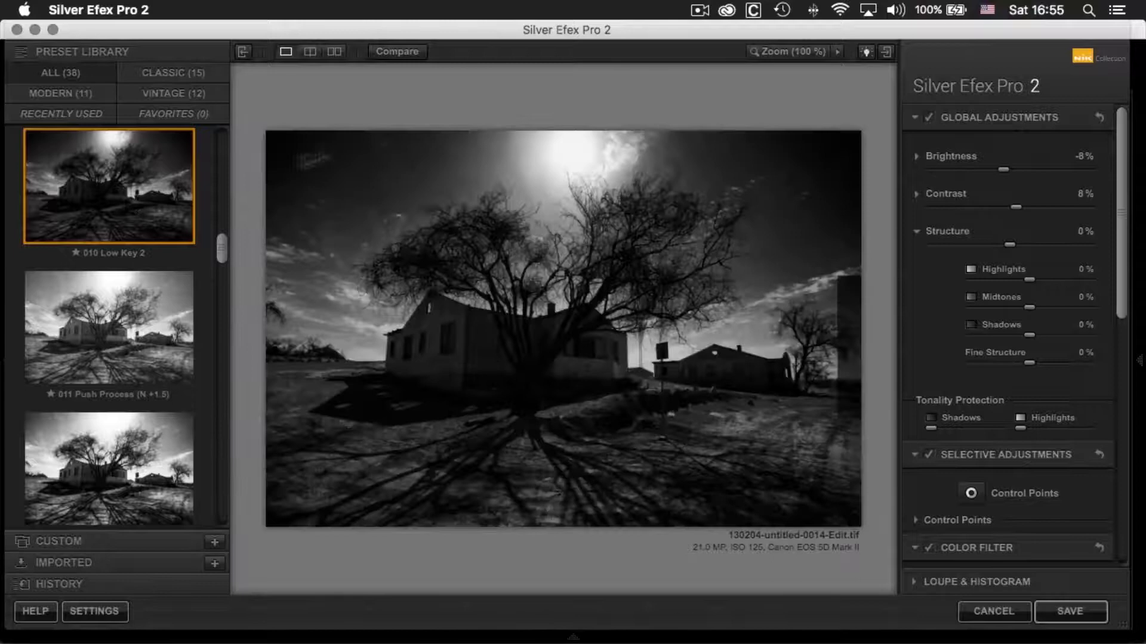
pyautogui.click(406, 50)
pyautogui.click(409, 50)
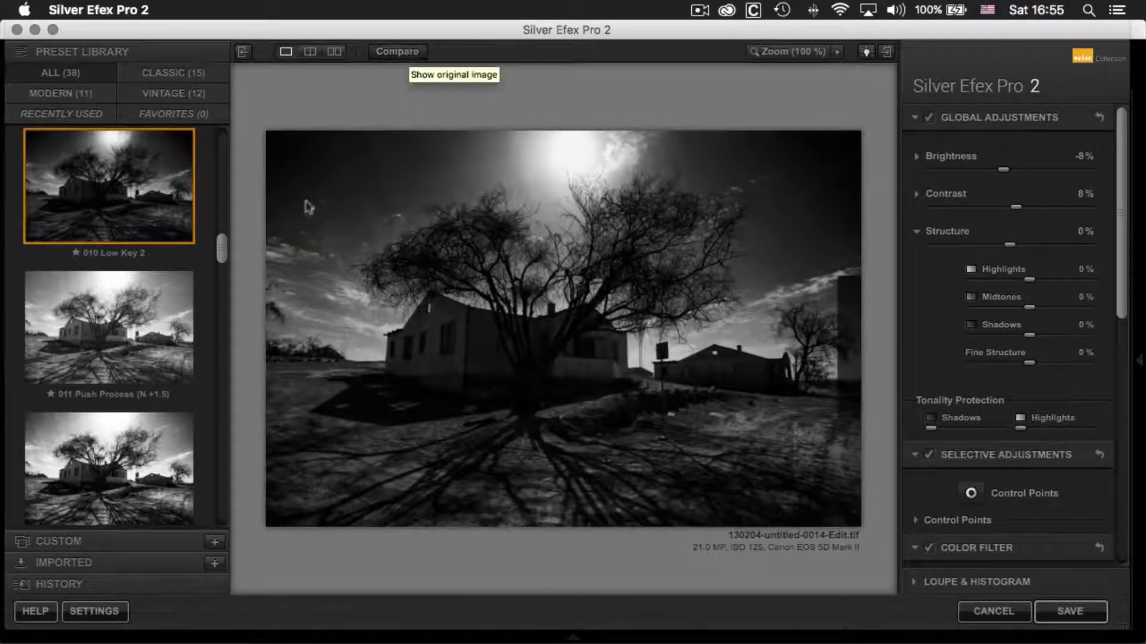
# Try the 022 Triste 2 preset on the tree photo.
pyautogui.moveTo(217, 243); pyautogui.dragTo(228, 361)
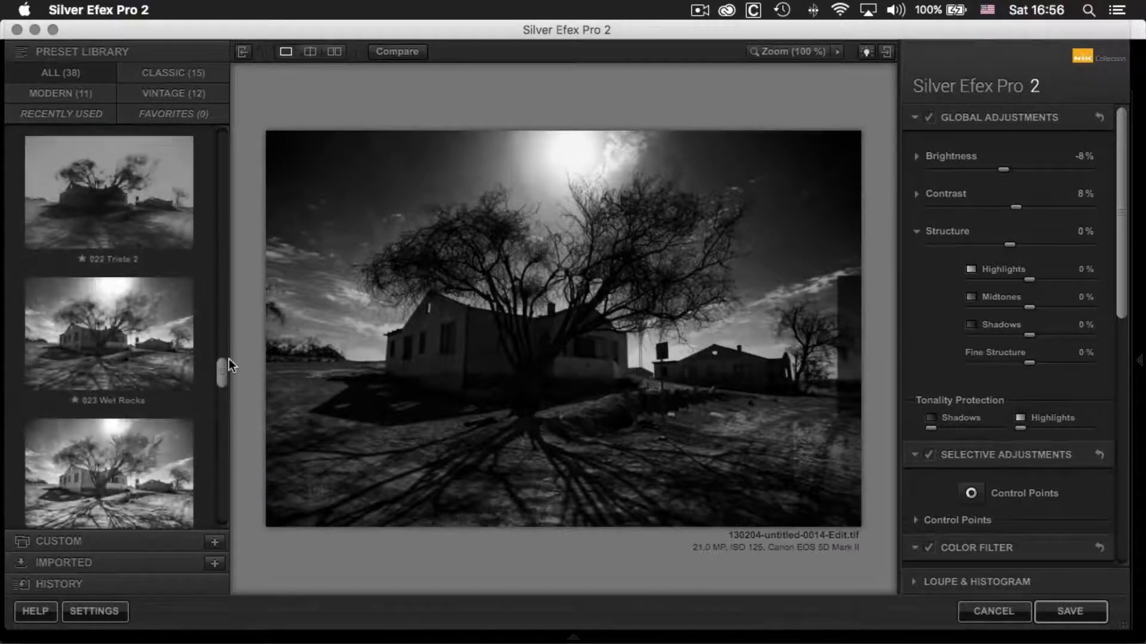
pyautogui.click(96, 212)
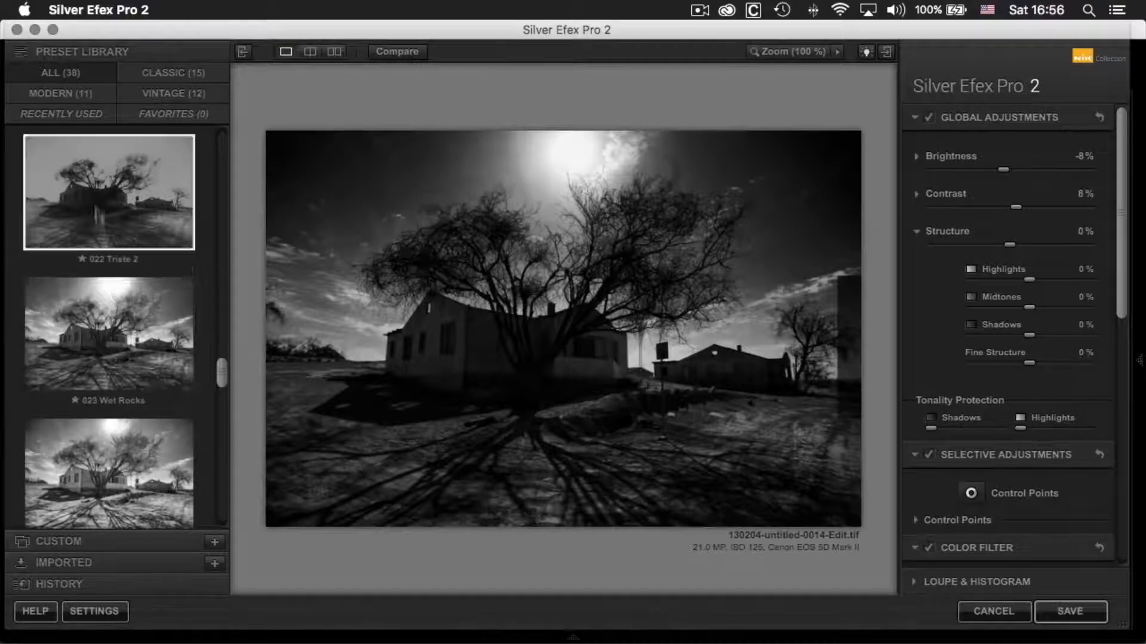
pyautogui.click(98, 199)
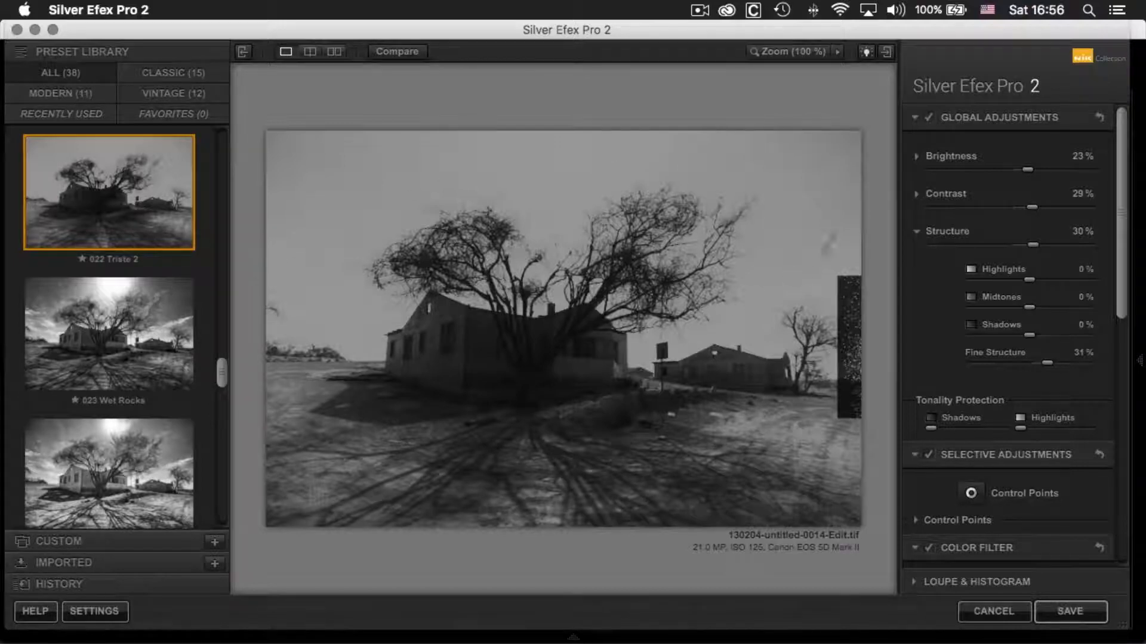
# Compare the 023 Wet Rocks and 024 Full Contrast and Structure presets, and settle on 023 Wet Rocks.
pyautogui.click(130, 348)
pyautogui.scroll(-3, 224, 371)
pyautogui.scroll(1, 223, 375)
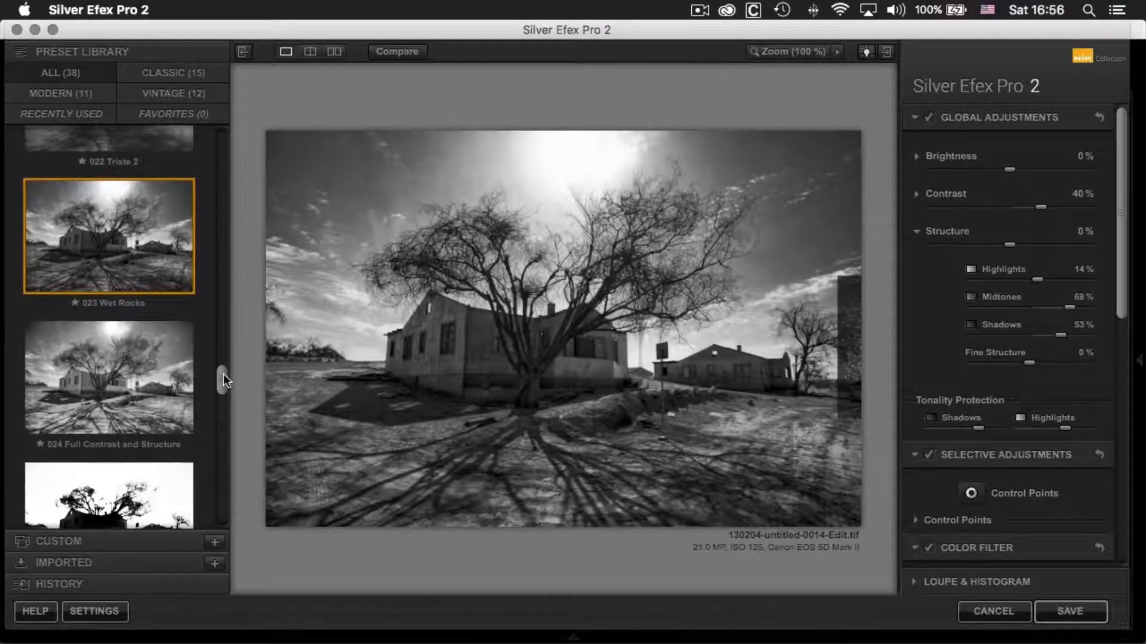
pyautogui.click(127, 395)
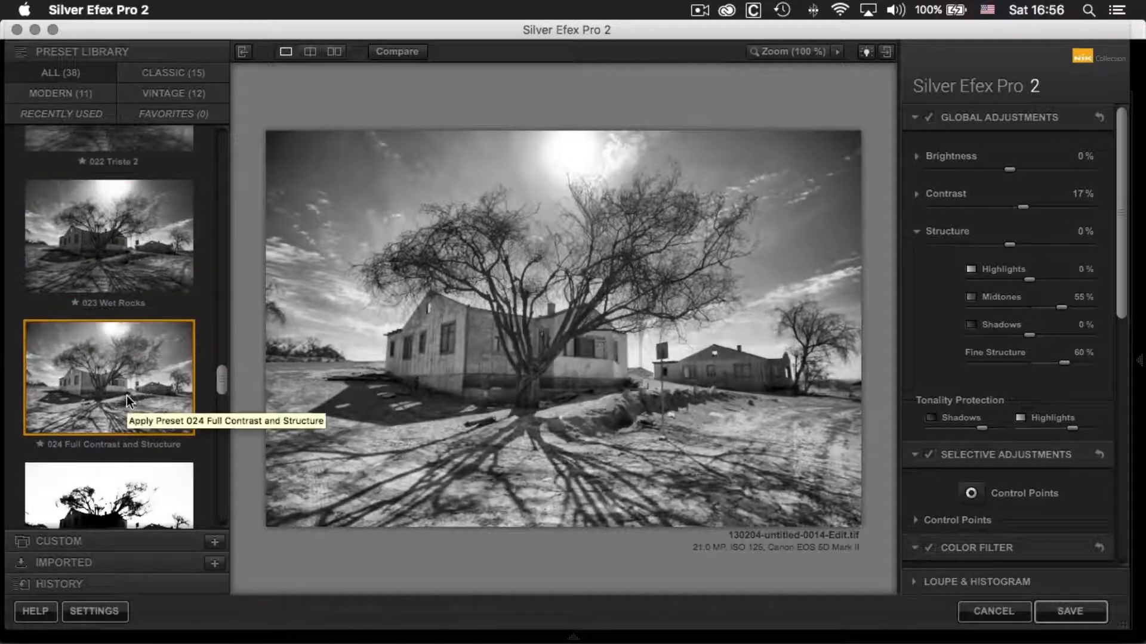
pyautogui.click(132, 257)
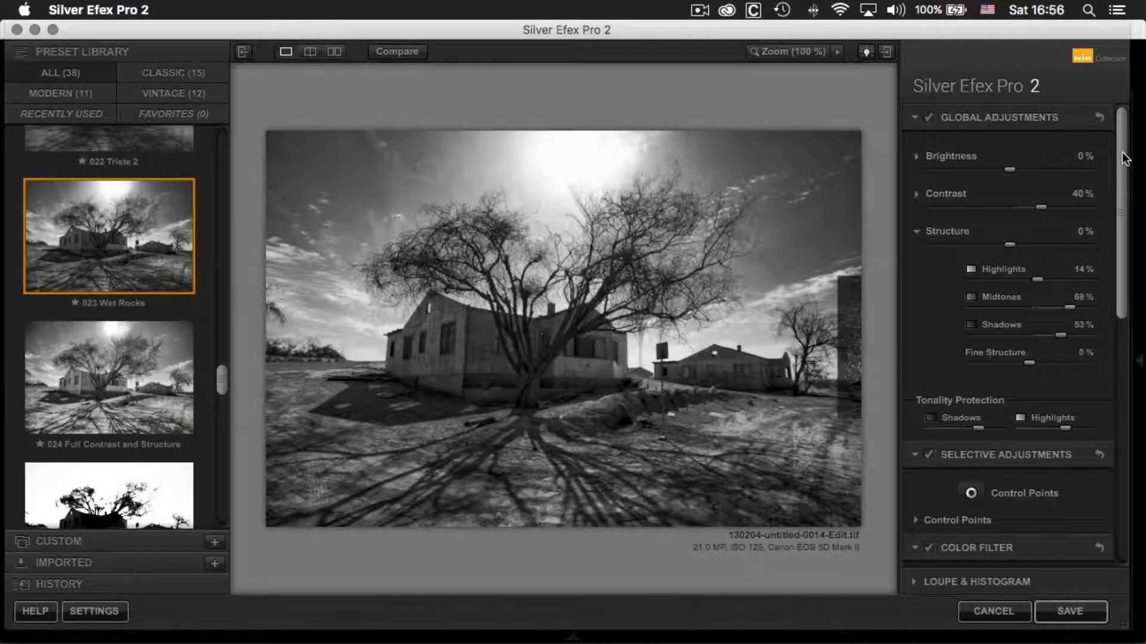
# Set the film type of the photo to the ISO 400 film Kodak Tri-X 400TX Pro.
pyautogui.moveTo(1123, 142); pyautogui.dragTo(1111, 270)
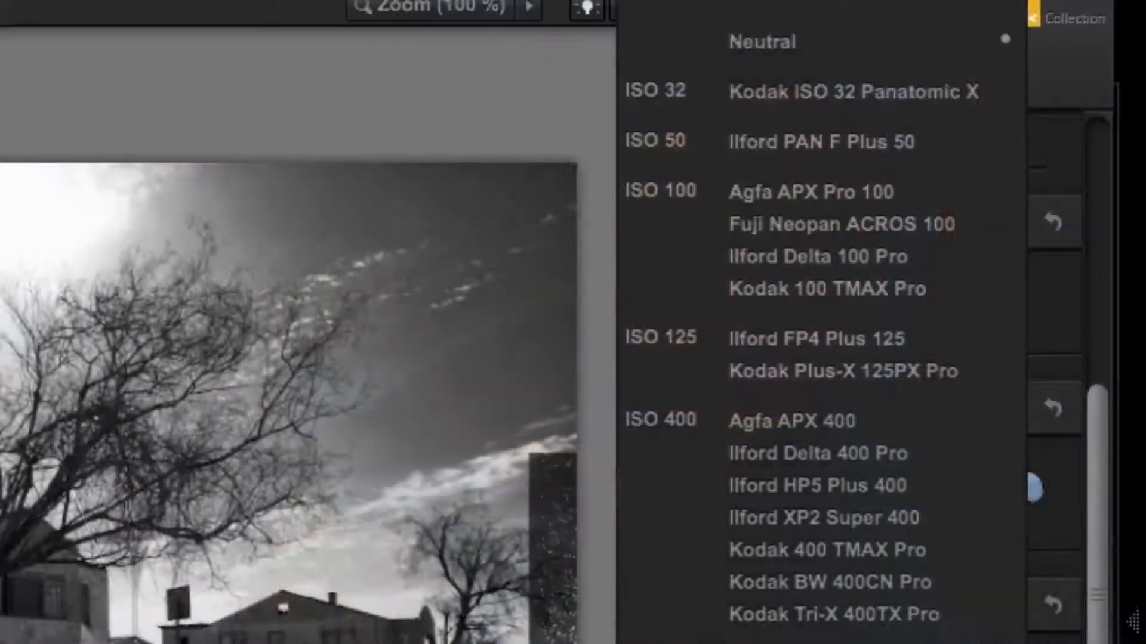
pyautogui.scroll(-4, 899, 568)
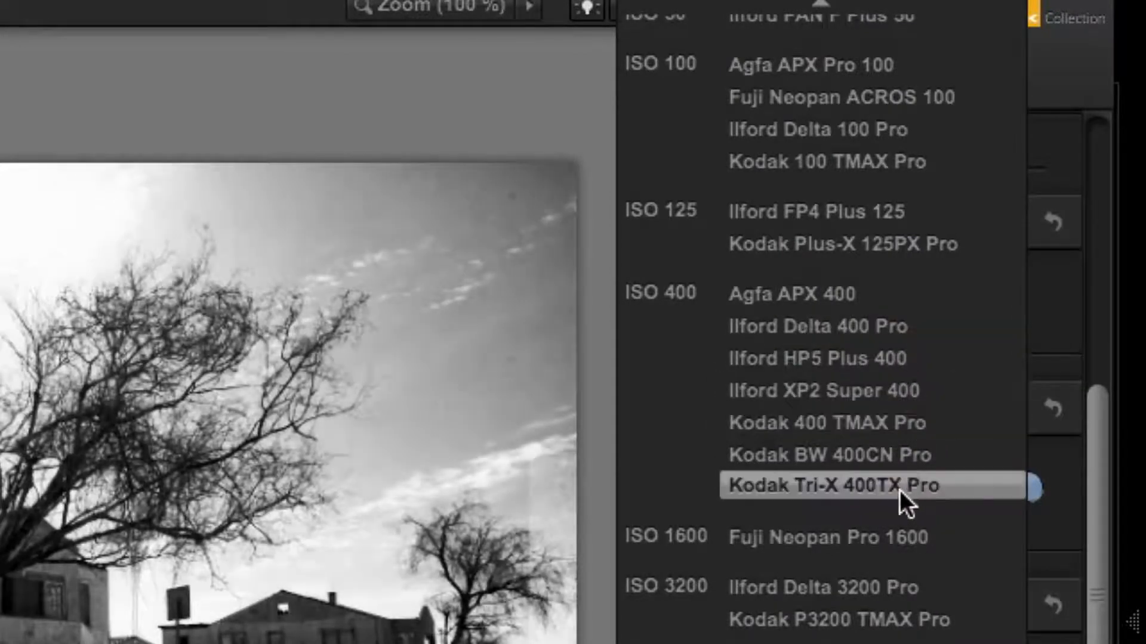
pyautogui.click(850, 484)
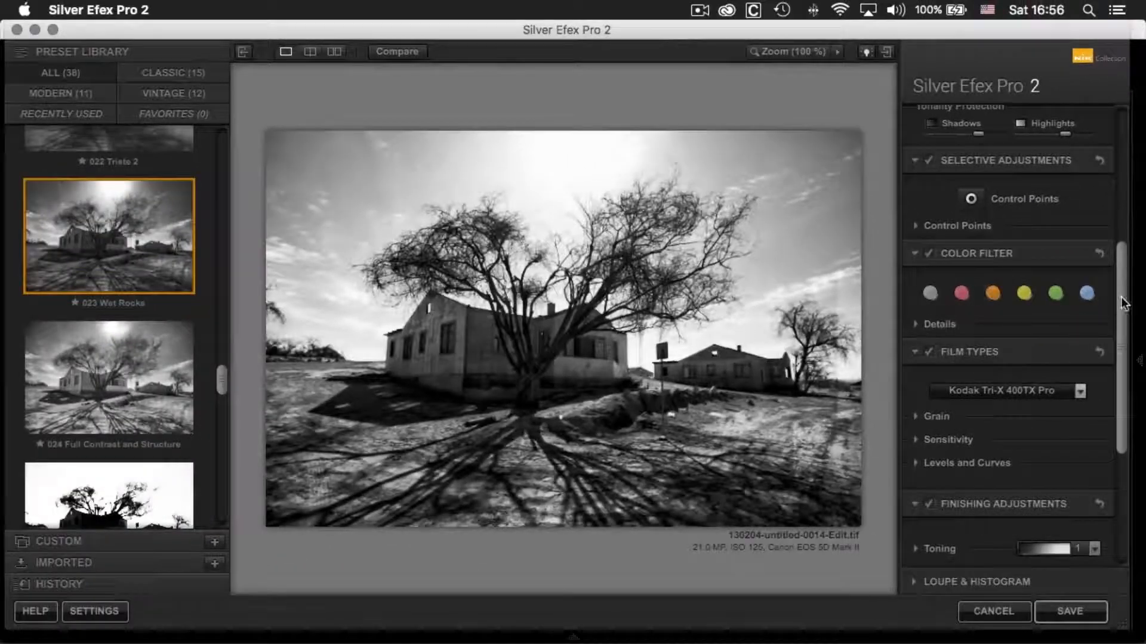
# Raise the overall Structure in the global adjustments to 42%.
pyautogui.moveTo(1124, 303); pyautogui.dragTo(1128, 160)
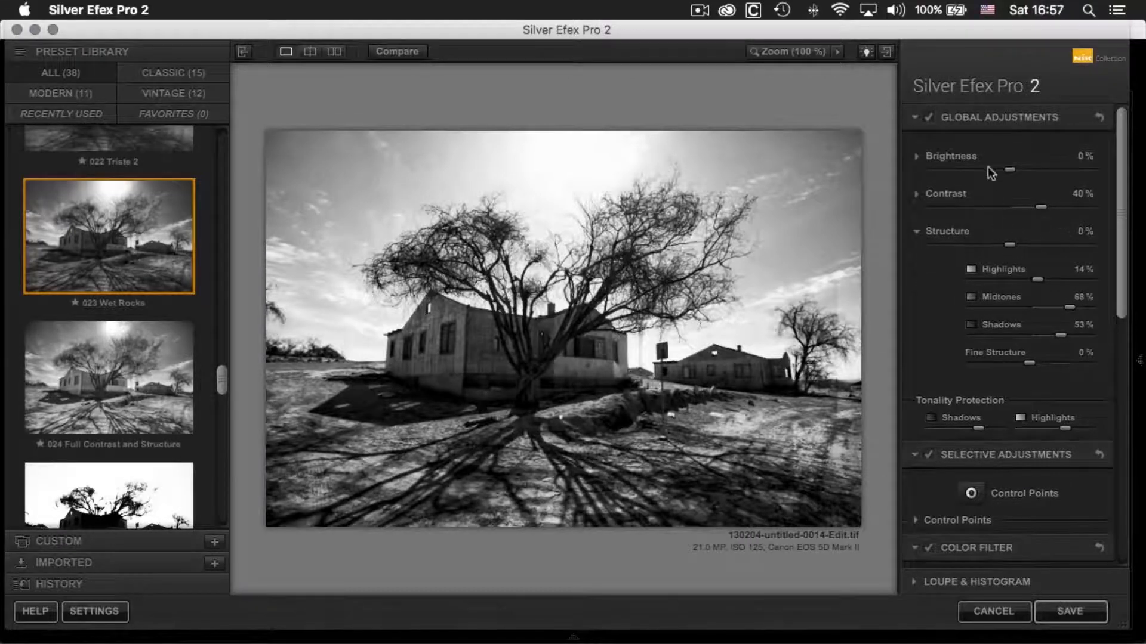
pyautogui.click(915, 233)
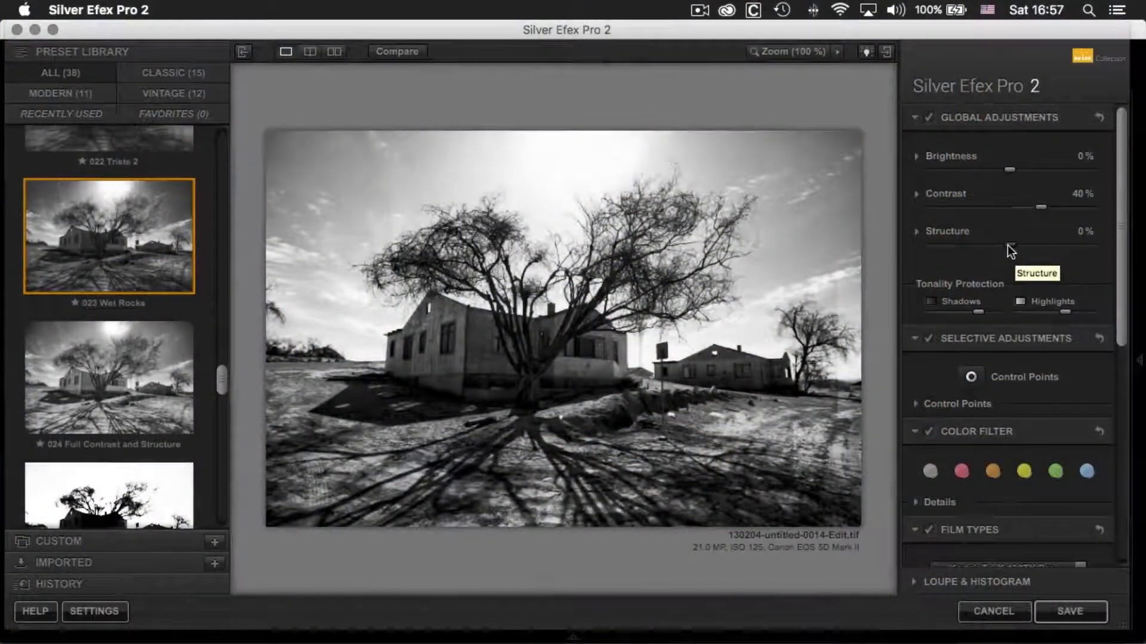
pyautogui.moveTo(1012, 245); pyautogui.dragTo(1041, 245)
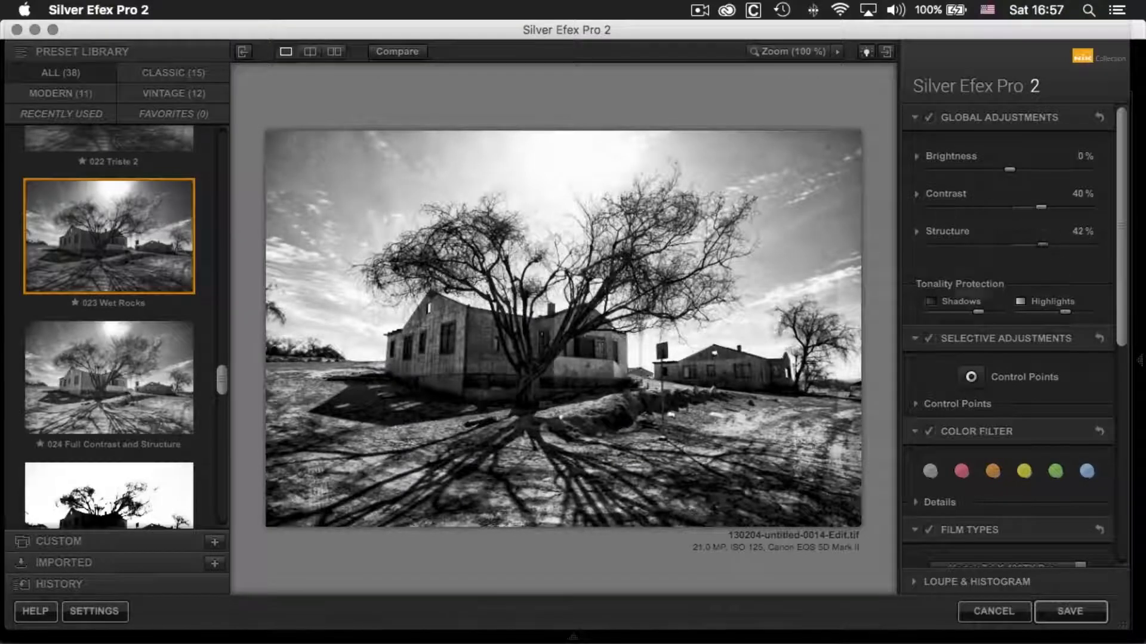
# Set the Structure of the highlights to 19% and of the midtones to 62%.
pyautogui.click(916, 232)
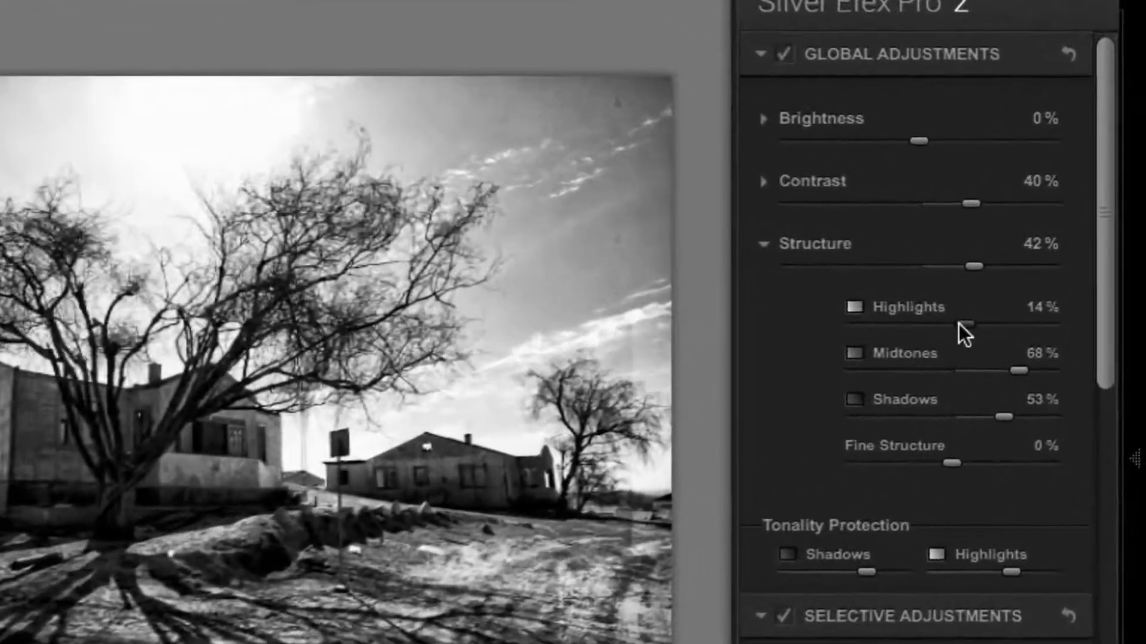
pyautogui.moveTo(994, 305); pyautogui.dragTo(963, 325)
pyautogui.moveTo(1017, 370); pyautogui.dragTo(986, 370)
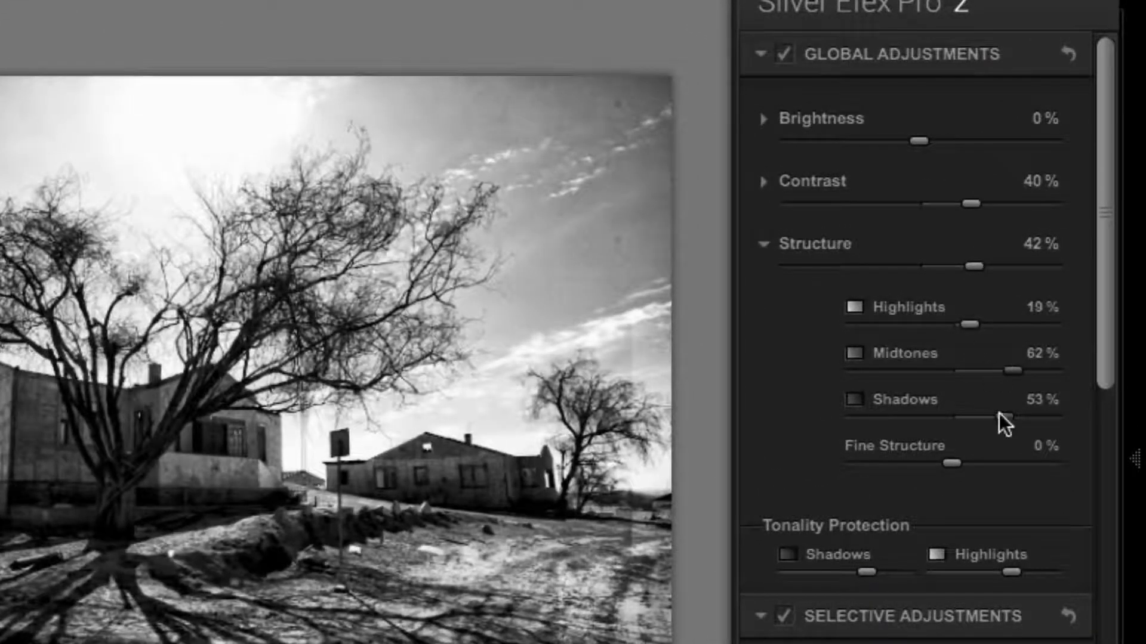